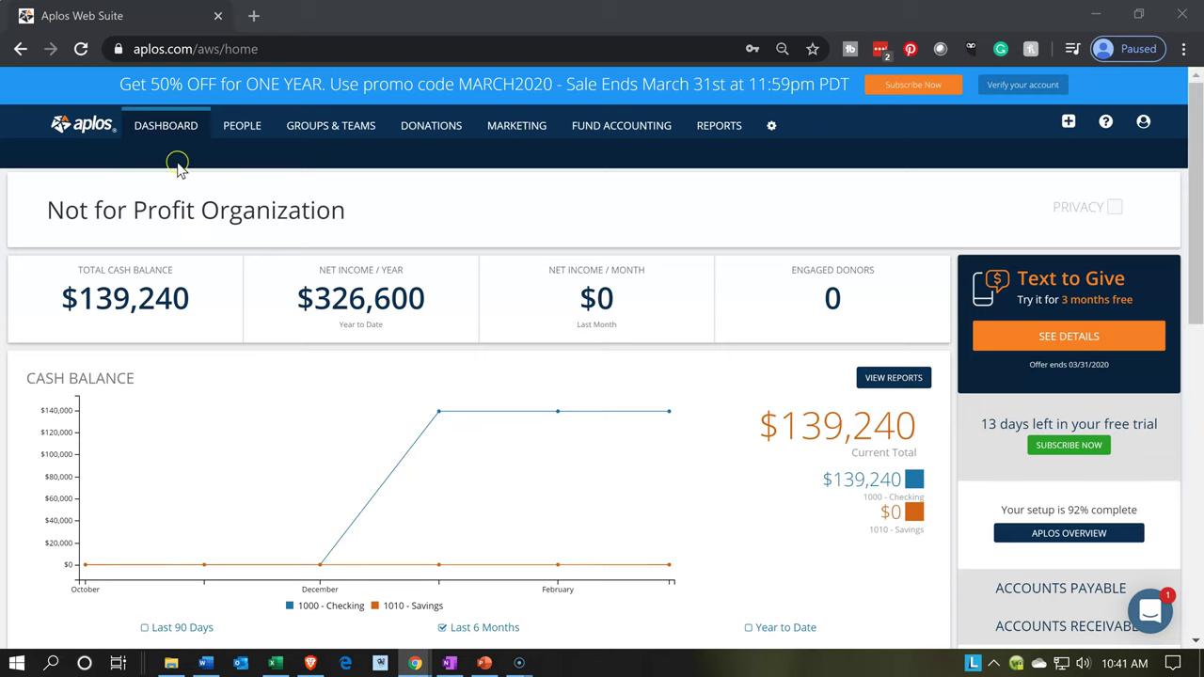
Step: Switch to the Excel workbook and select the Equipment & Furniture line of journal entry 5 on sheet 7
left_click(249, 469)
left_click(273, 664)
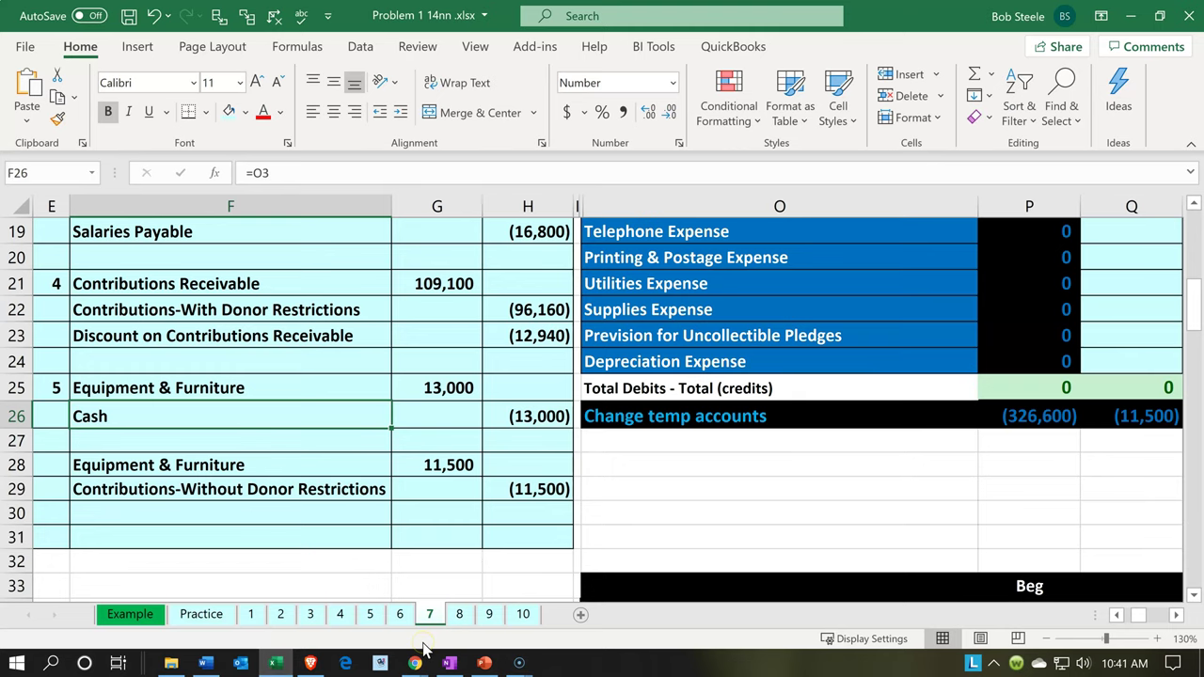
left_click(299, 497)
left_click(168, 387)
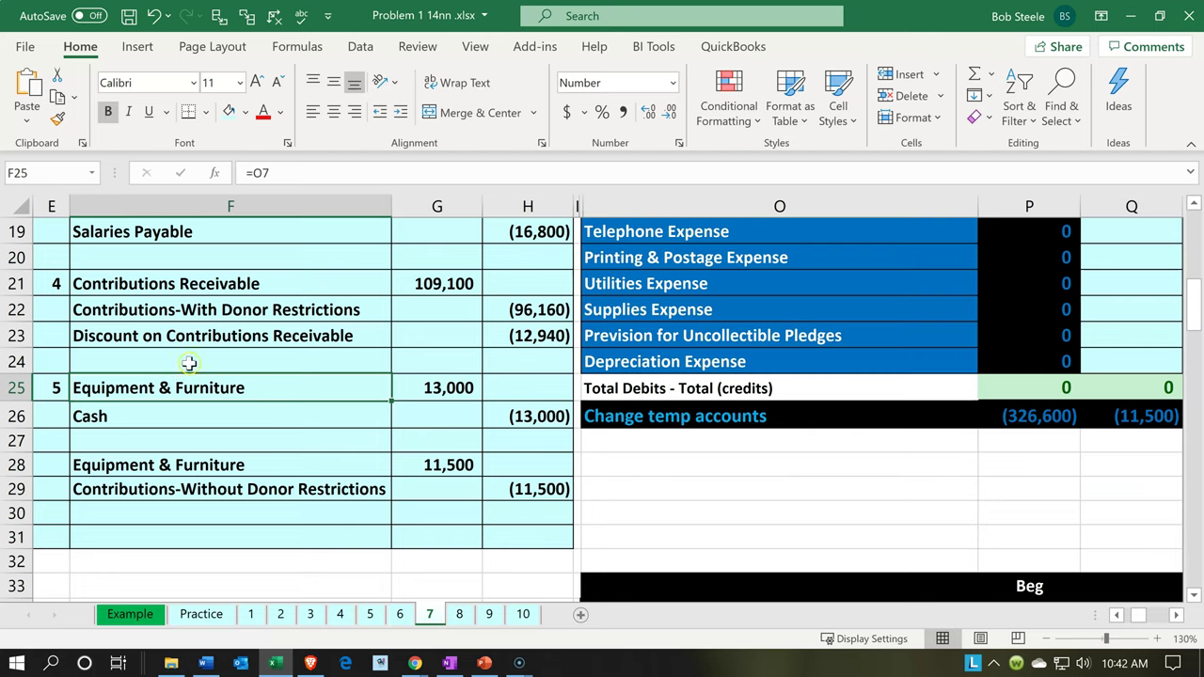
Step: Shade the Equipment & Furniture and Cash lines of journal entry 5, cells F25:H26, with the standard light green fill
left_click_drag(373, 399, 506, 417)
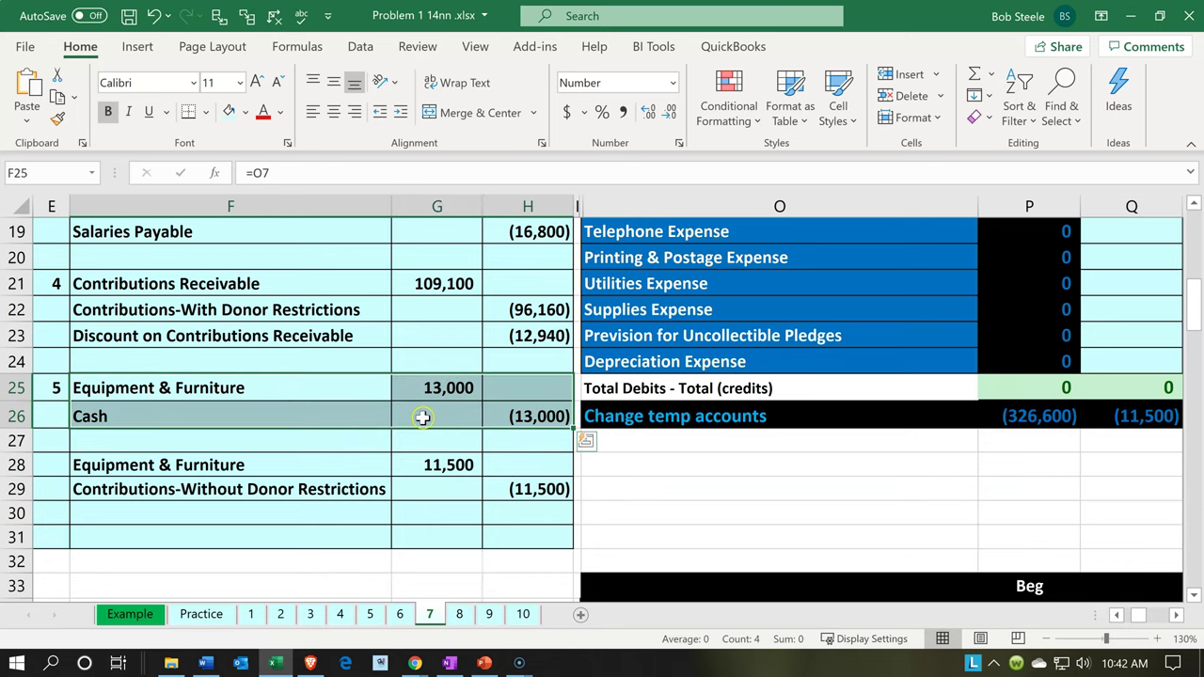
right_click(423, 417)
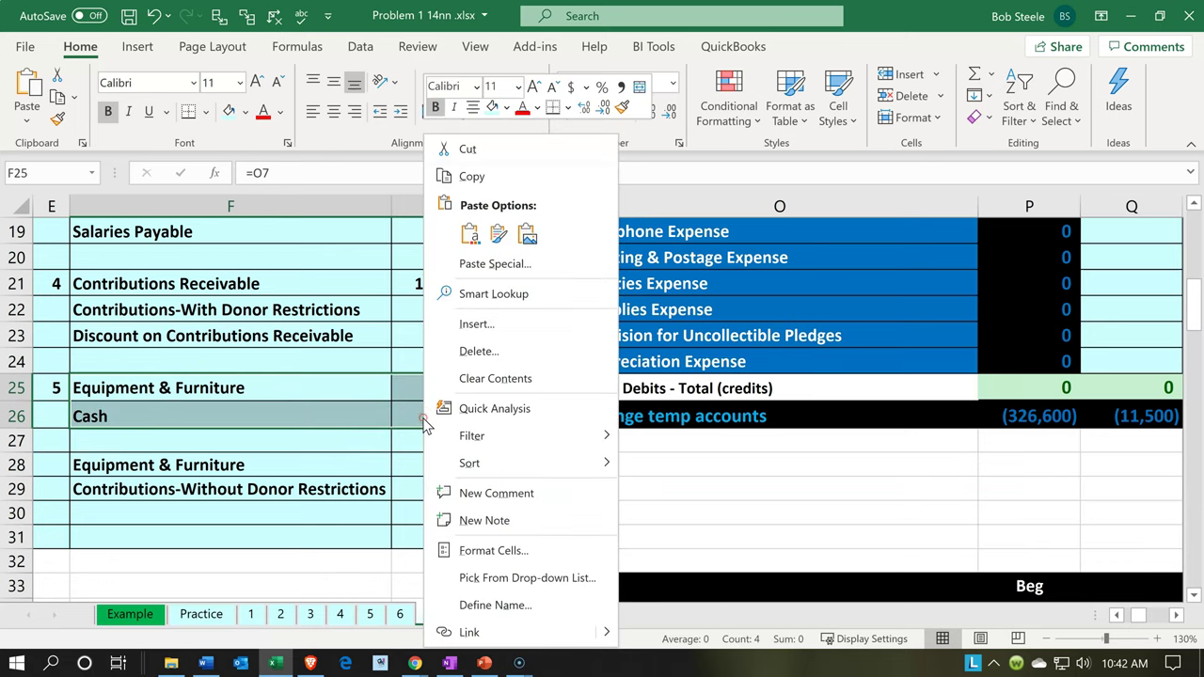
left_click(506, 107)
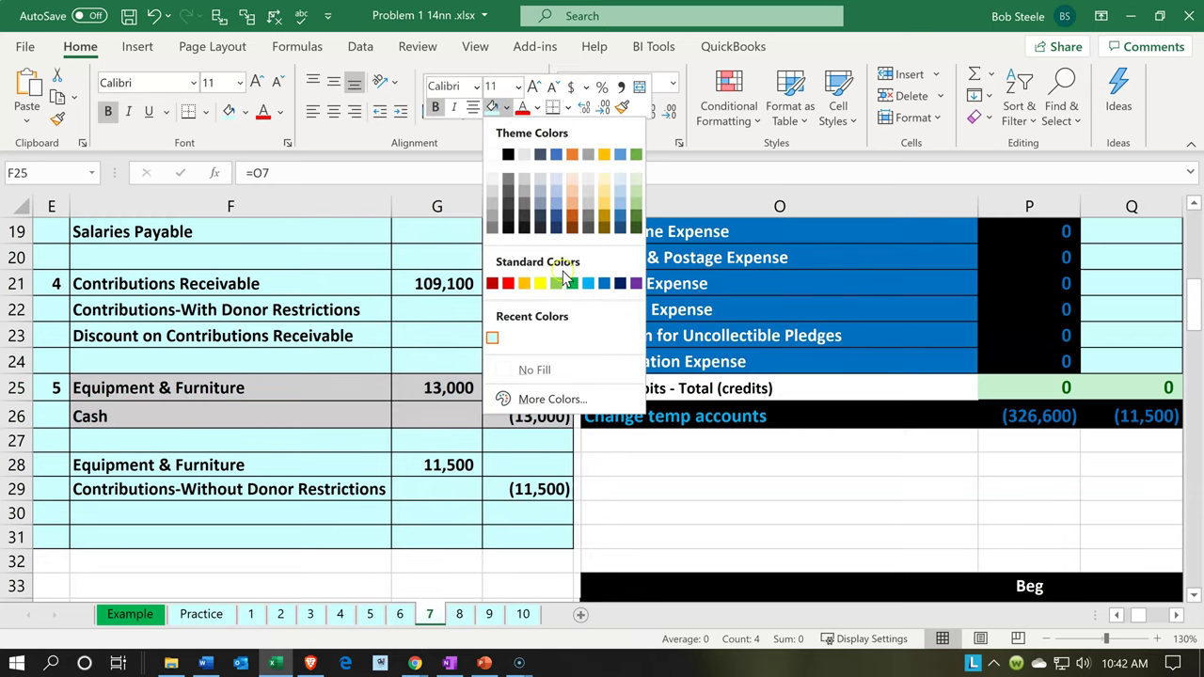
left_click(559, 285)
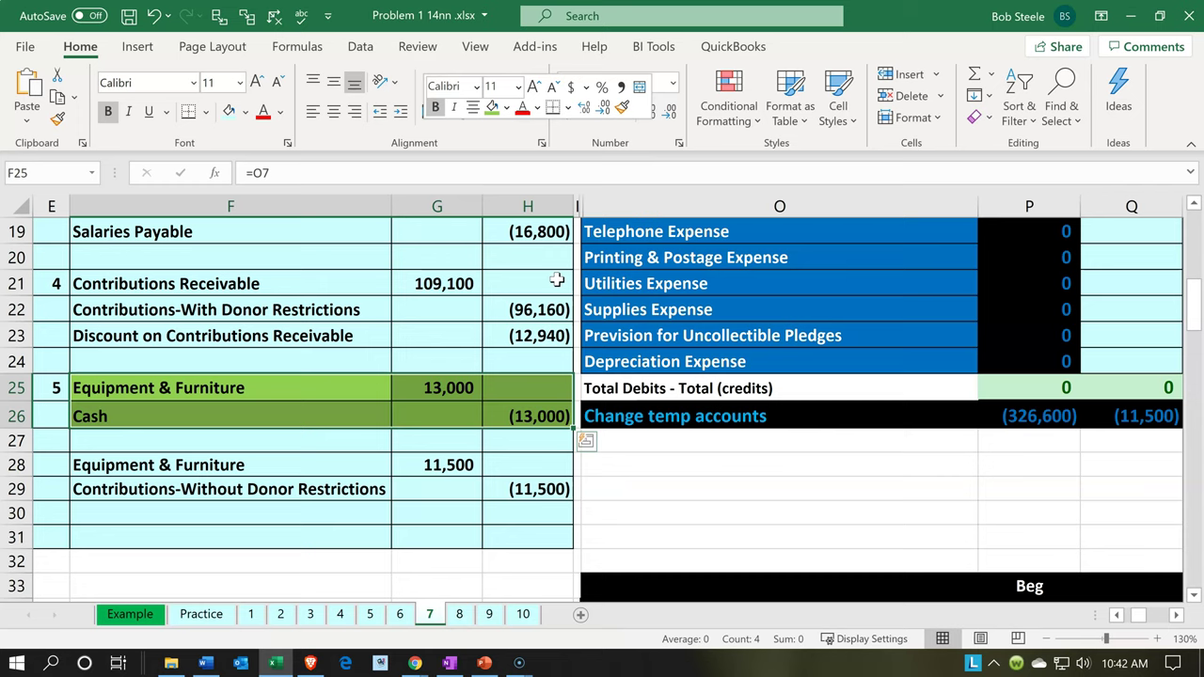
left_click(406, 394)
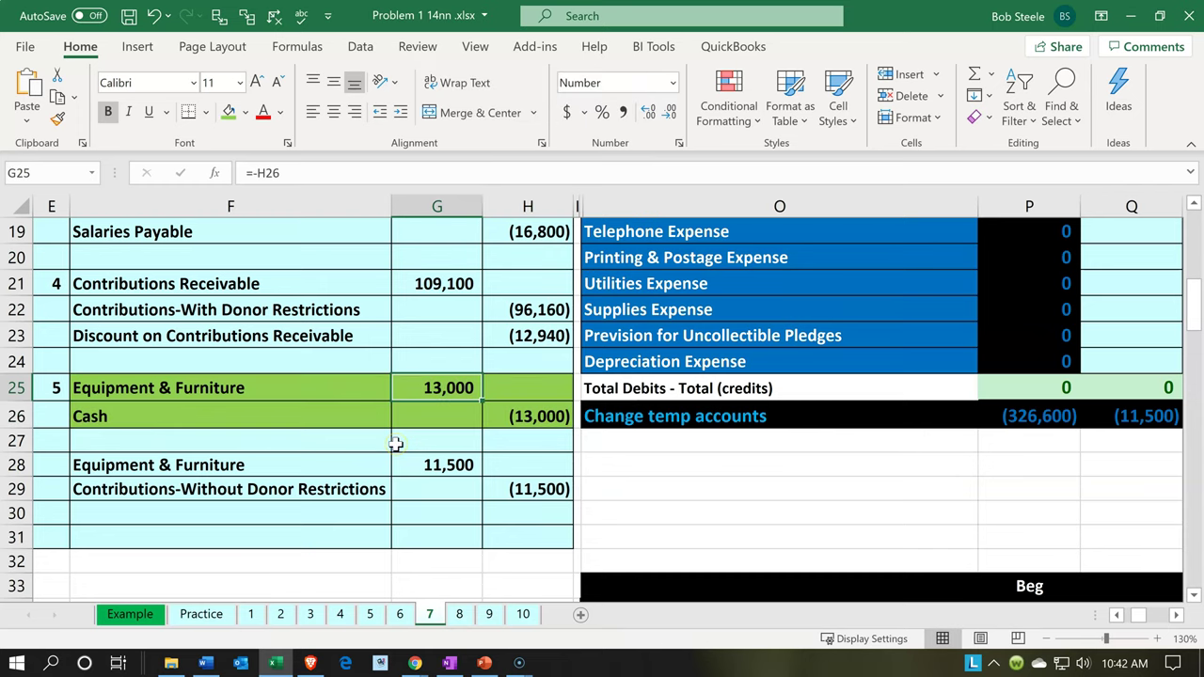
Step: Examine the debited and credited accounts of the shaded purchase entry in F25 and F26
key("Left")
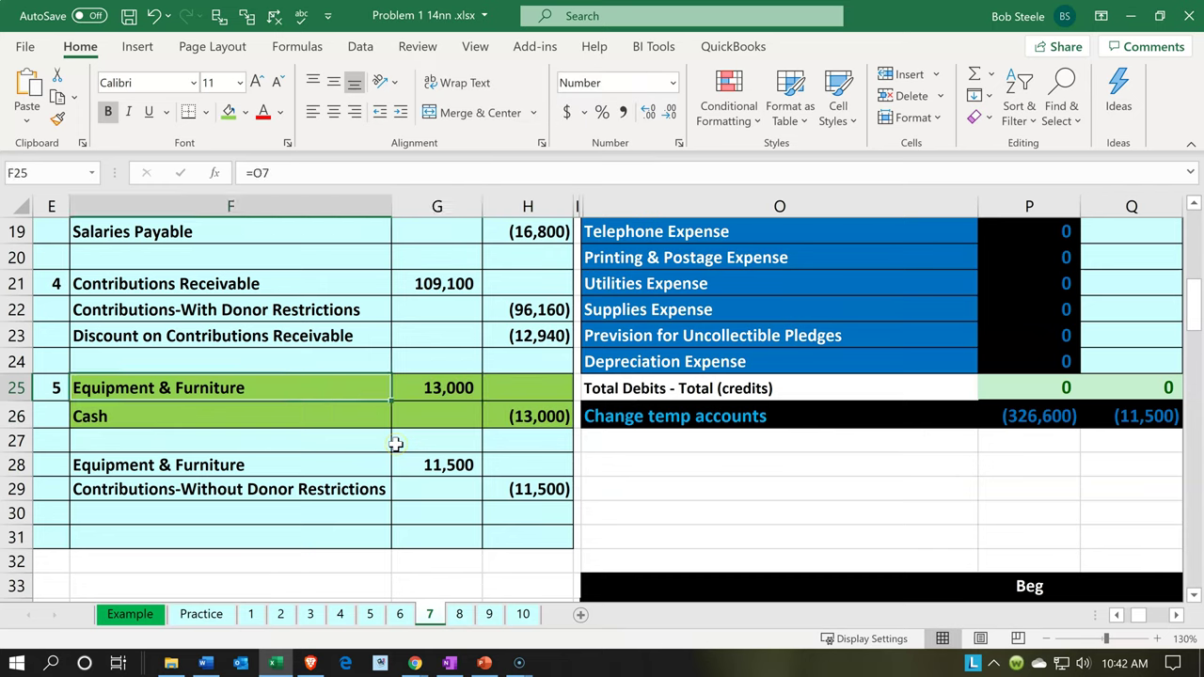
key("Down")
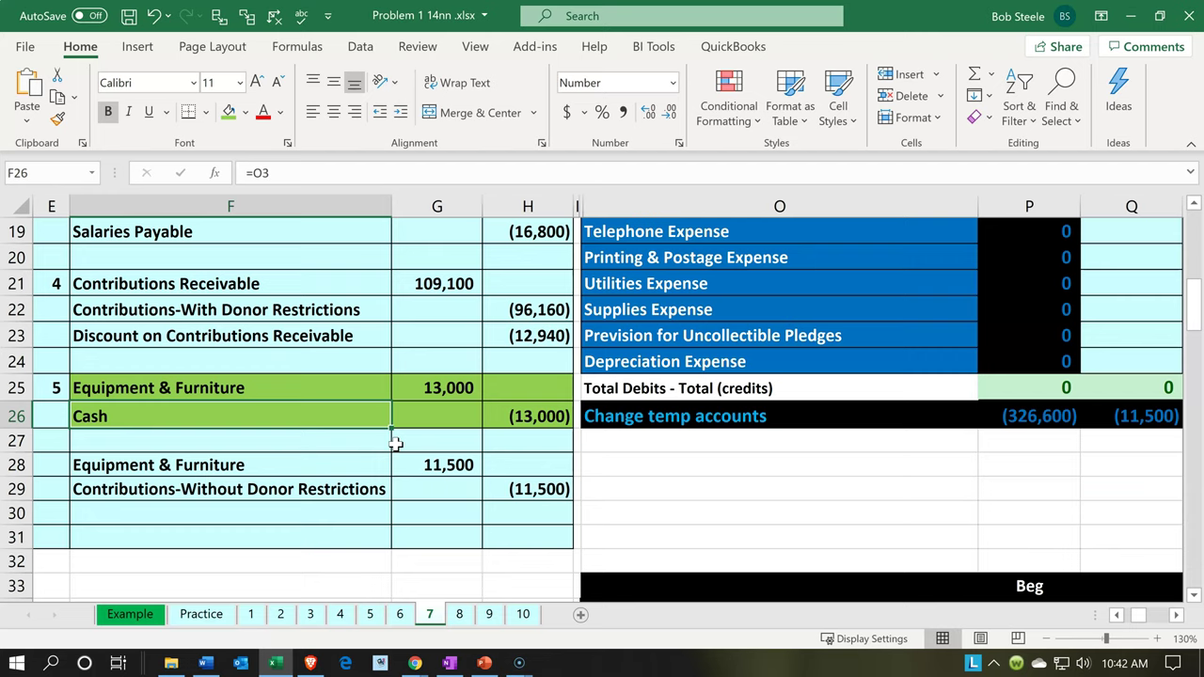
key("Up")
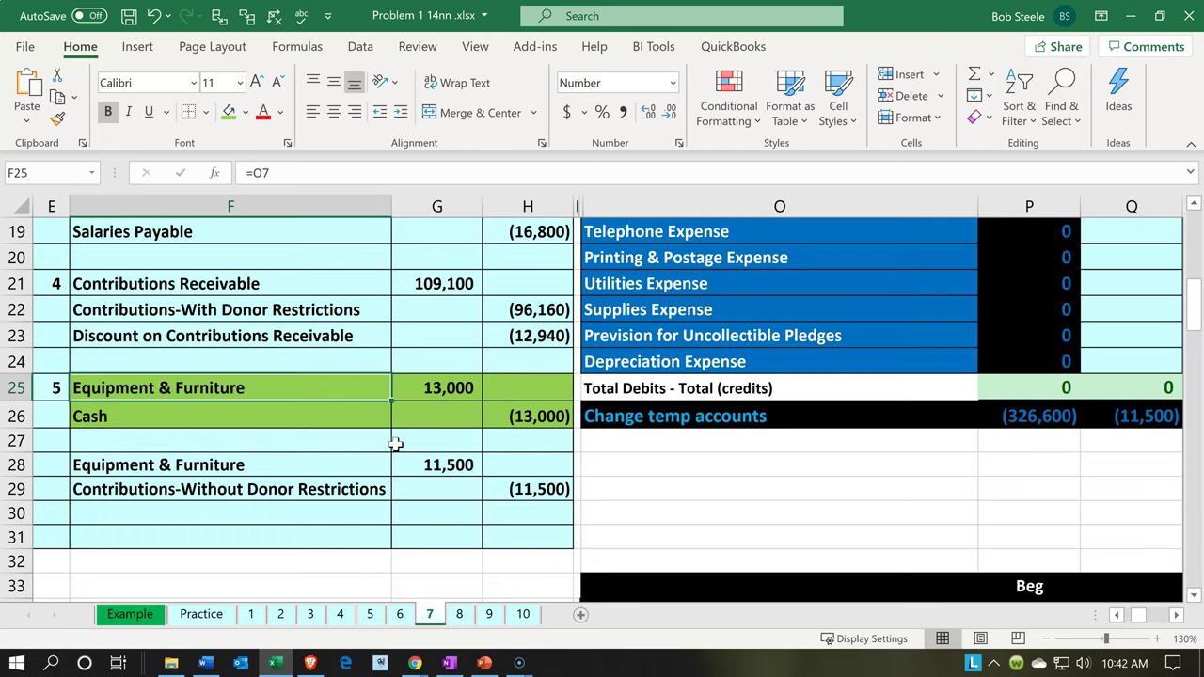
key("Down")
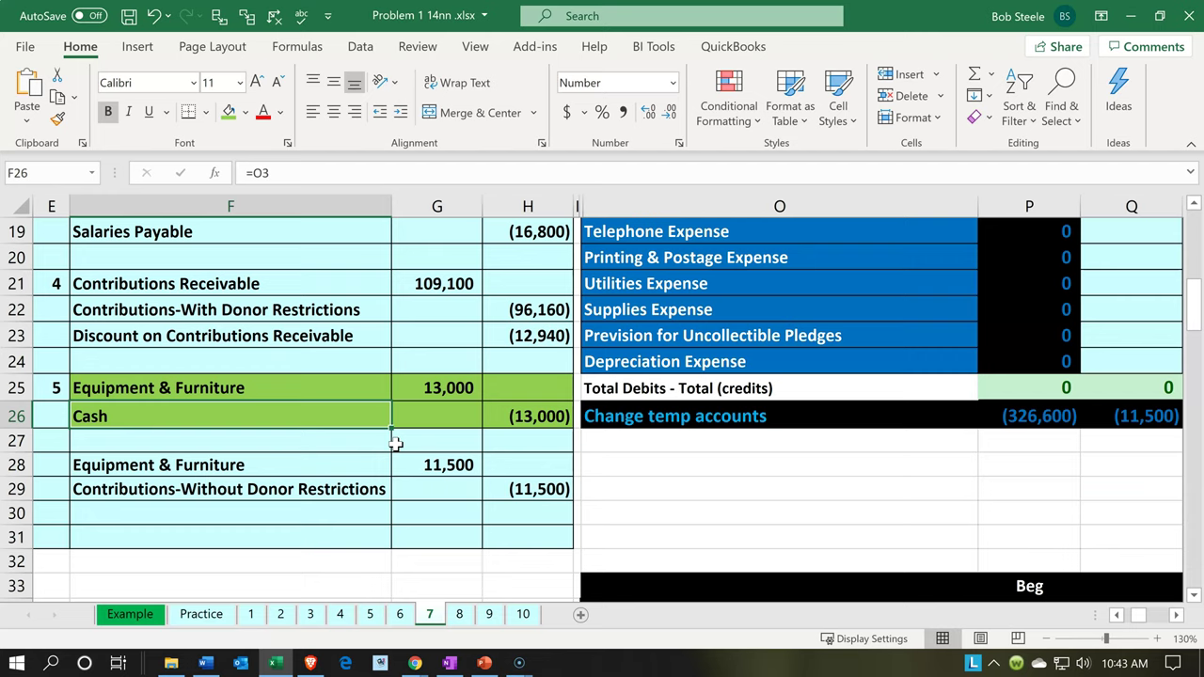
key("Up")
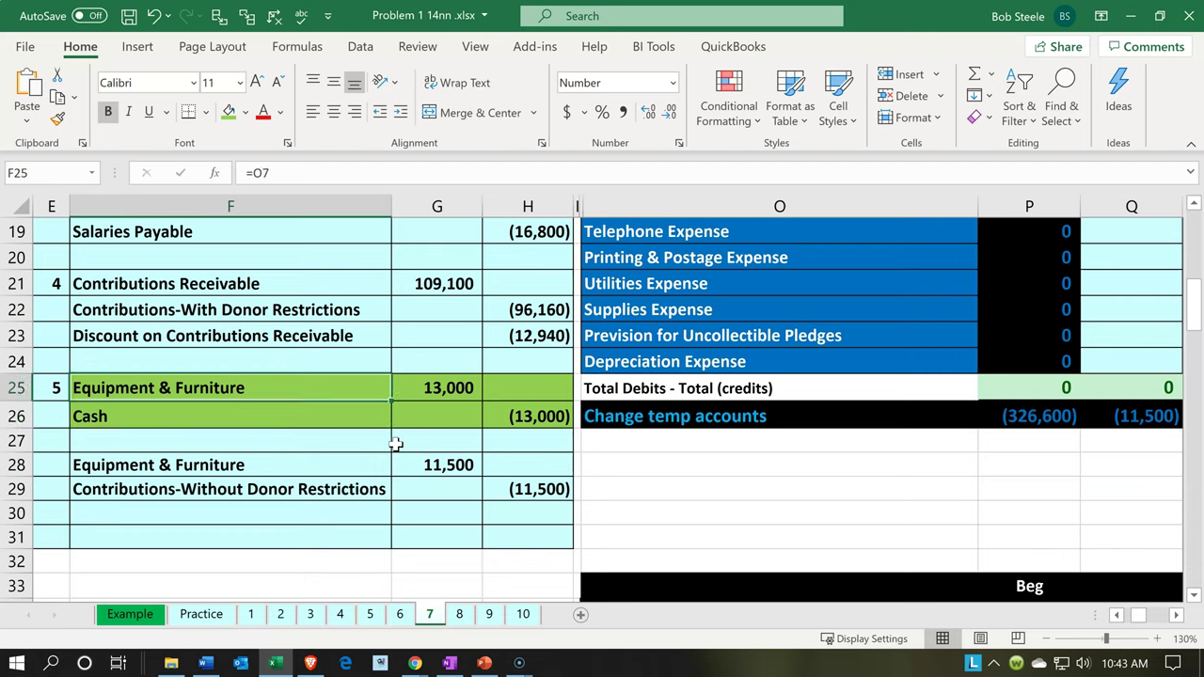
Step: Go to the trial balance at the start of the sheet and examine the Cash adjustment in Q3
key("Right")
key("Right")
key("Right")
key("Right")
key("Right")
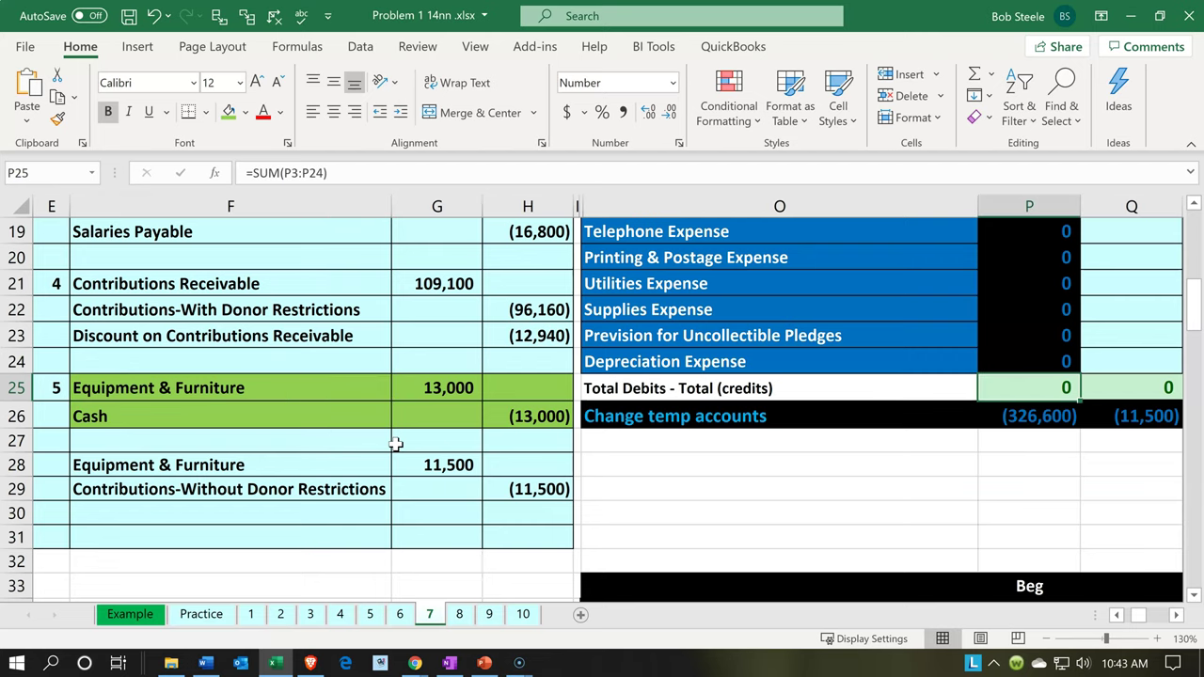
key("Right")
key("Right")
key("Up")
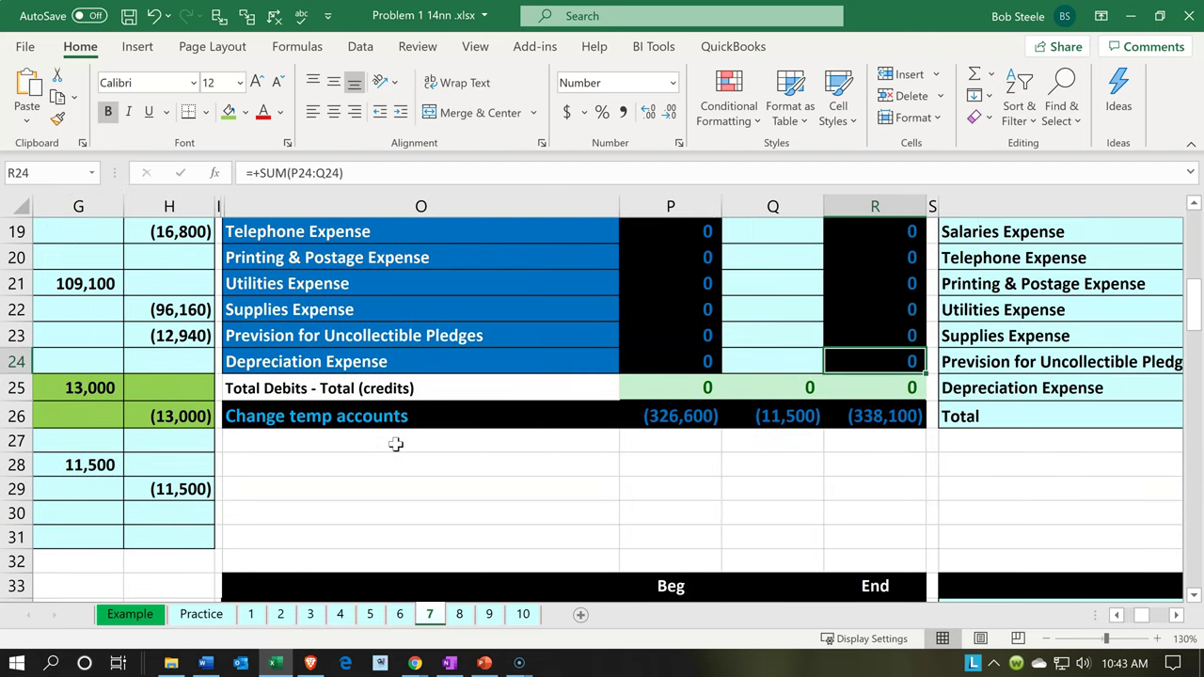
key("Up")
key("Up")
key("Up")
key("Up")
key("Up")
key("Up")
key("Up")
key("Up")
key("Up")
key("Up")
key("Up")
key("Up")
key("Up")
key("Up")
key("Up")
key("Up")
key("Up")
key("Up")
key("Up")
key("Up")
key("Down")
key("Down")
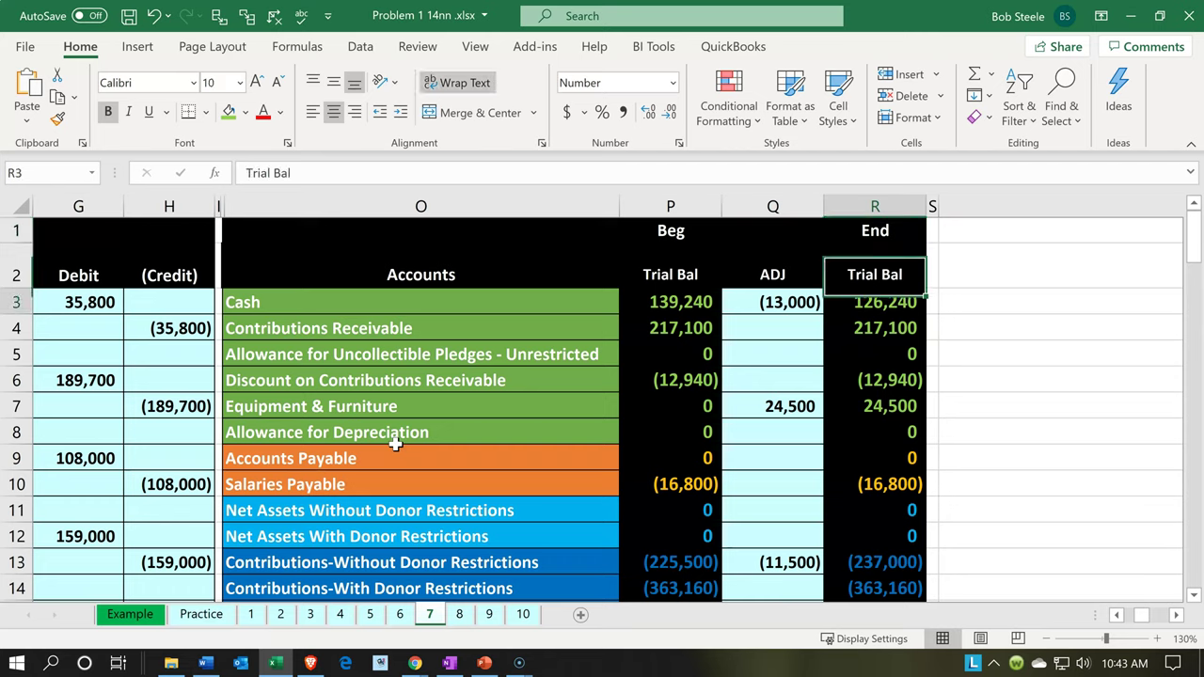
key("Left")
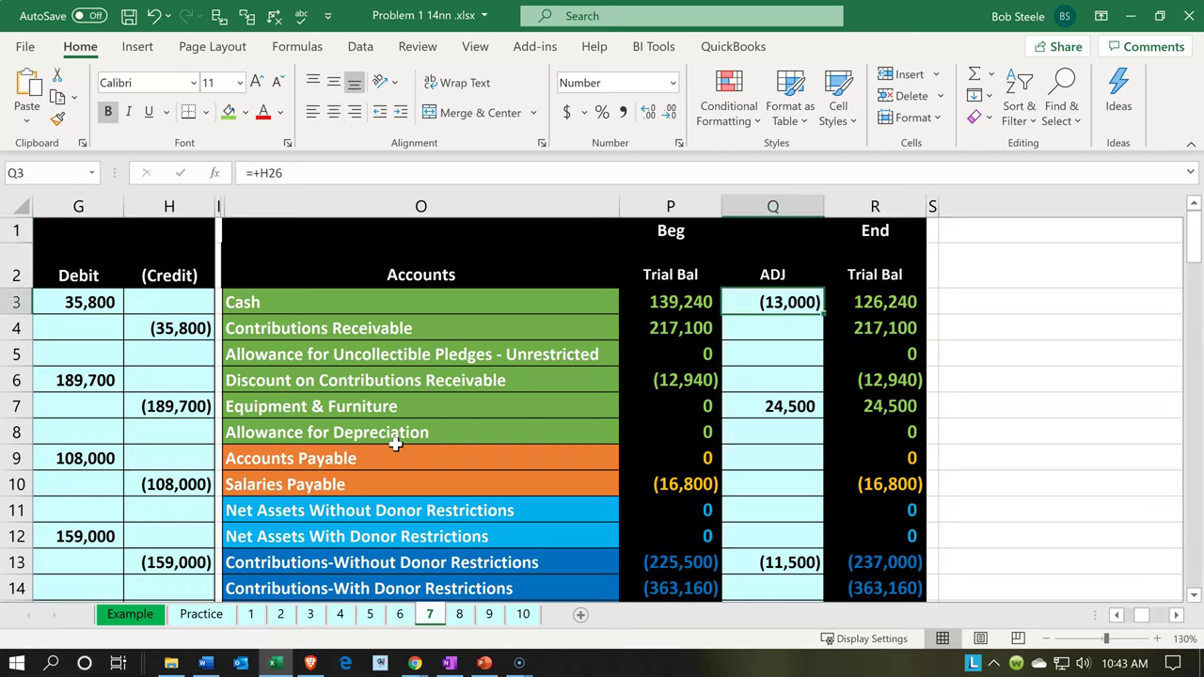
Step: Examine the Equipment & Furniture row of the trial balance, from its adjustment in Q7 to its ending balance in R7
key("Down")
key("Down")
key("Down")
key("Down")
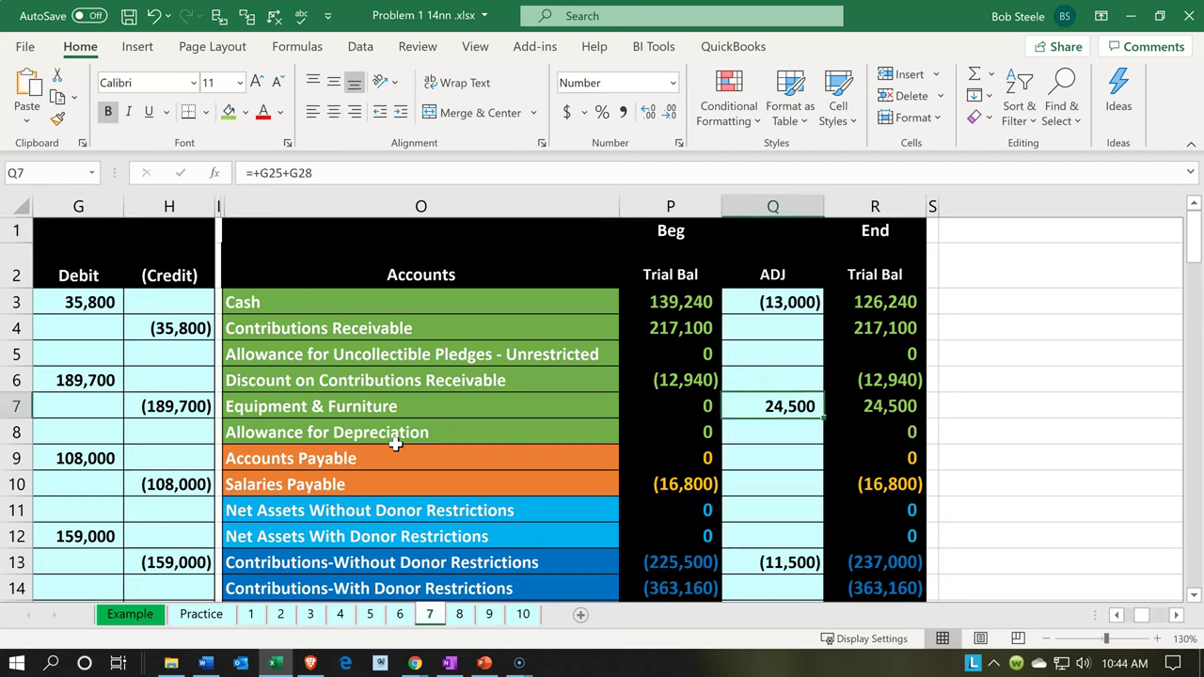
key("Left")
key("Left")
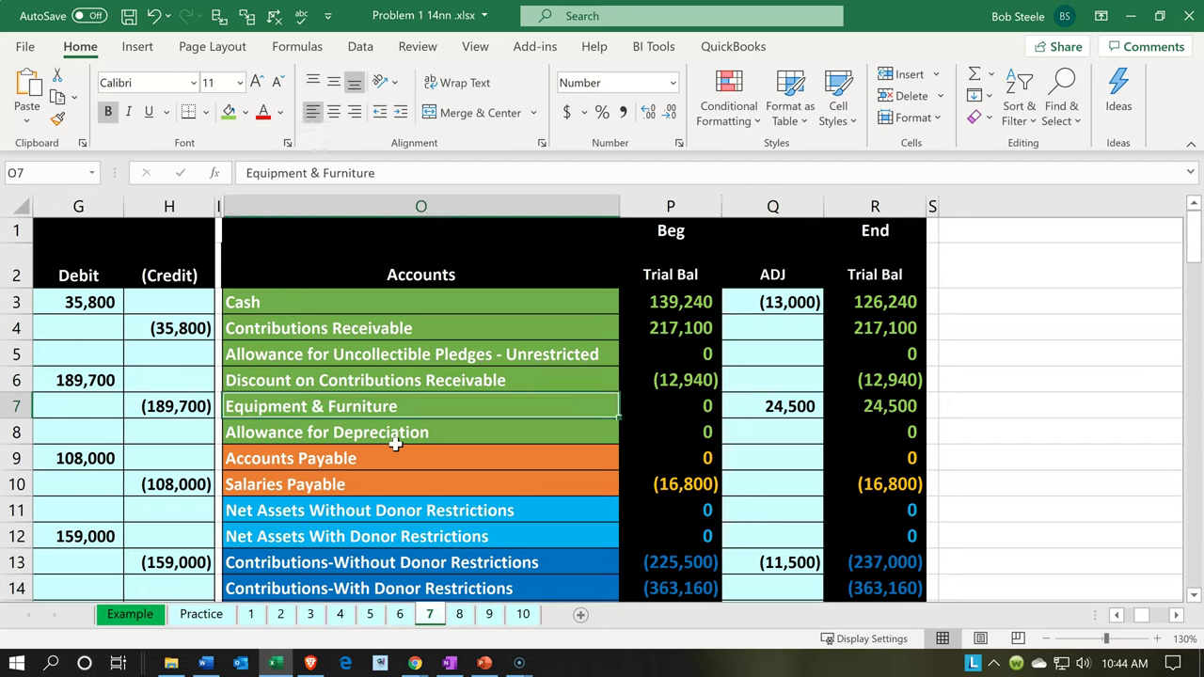
key("Right")
key("Right")
key("Right")
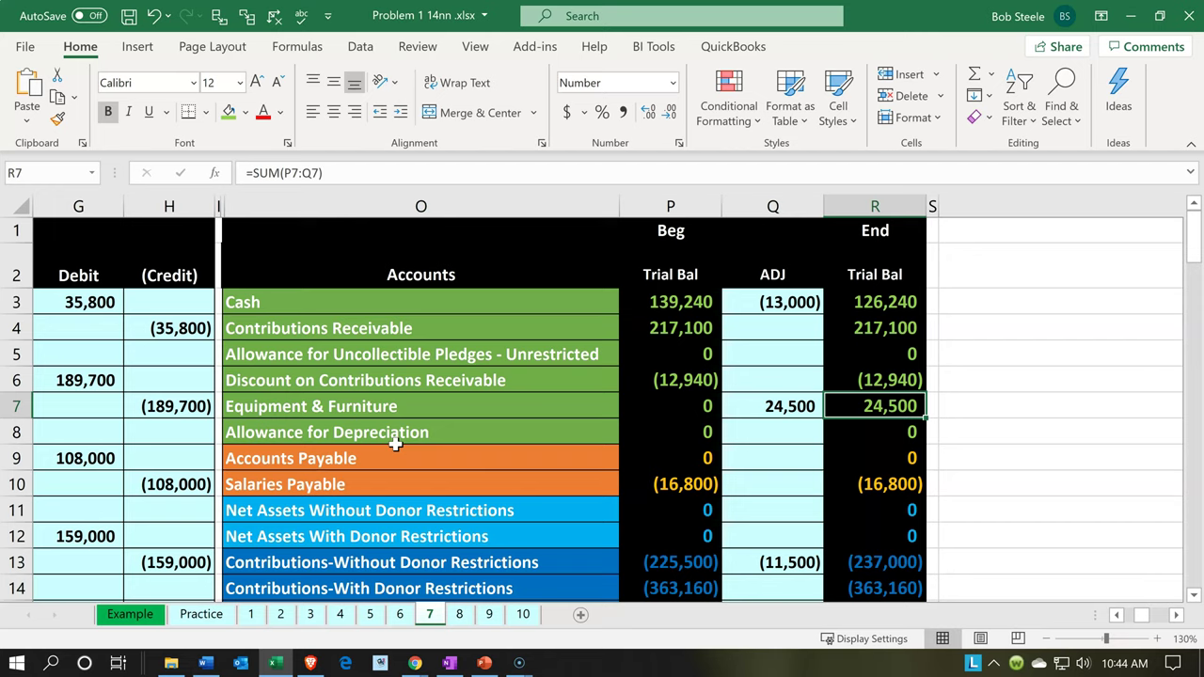
Step: Compare the Cash adjustment in Q3 with the Equipment & Furniture adjustment in Q7
key("Left")
key("Up")
key("Up")
key("Up")
key("Up")
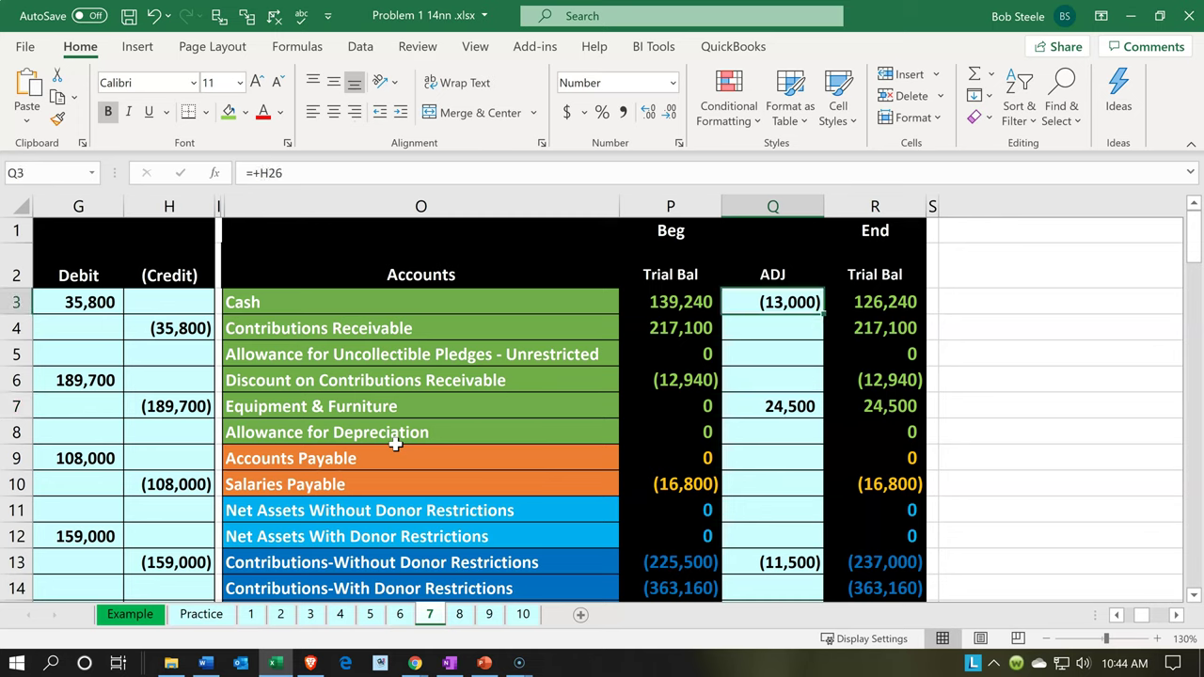
key("Down")
key("Down")
key("Down")
key("Down")
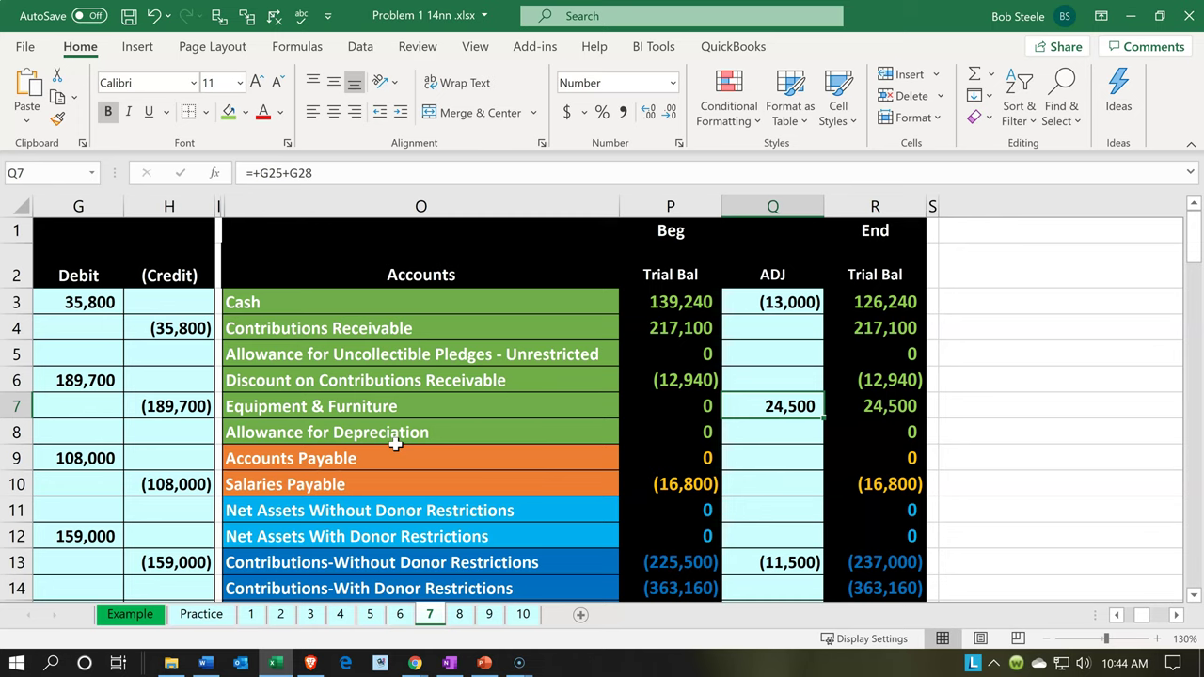
Step: Examine the Allowance for Depreciation row's beginning and ending balances in the trial balance
key("Down")
key("Left")
key("Left")
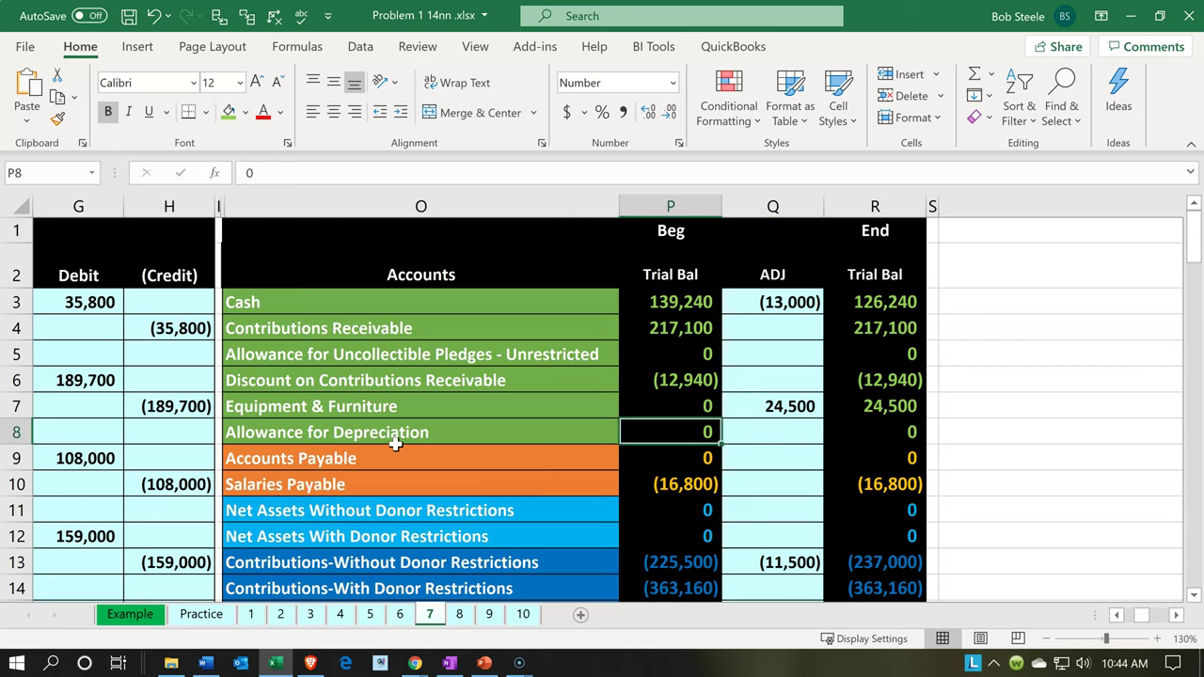
key("Right")
key("Right")
key("Right")
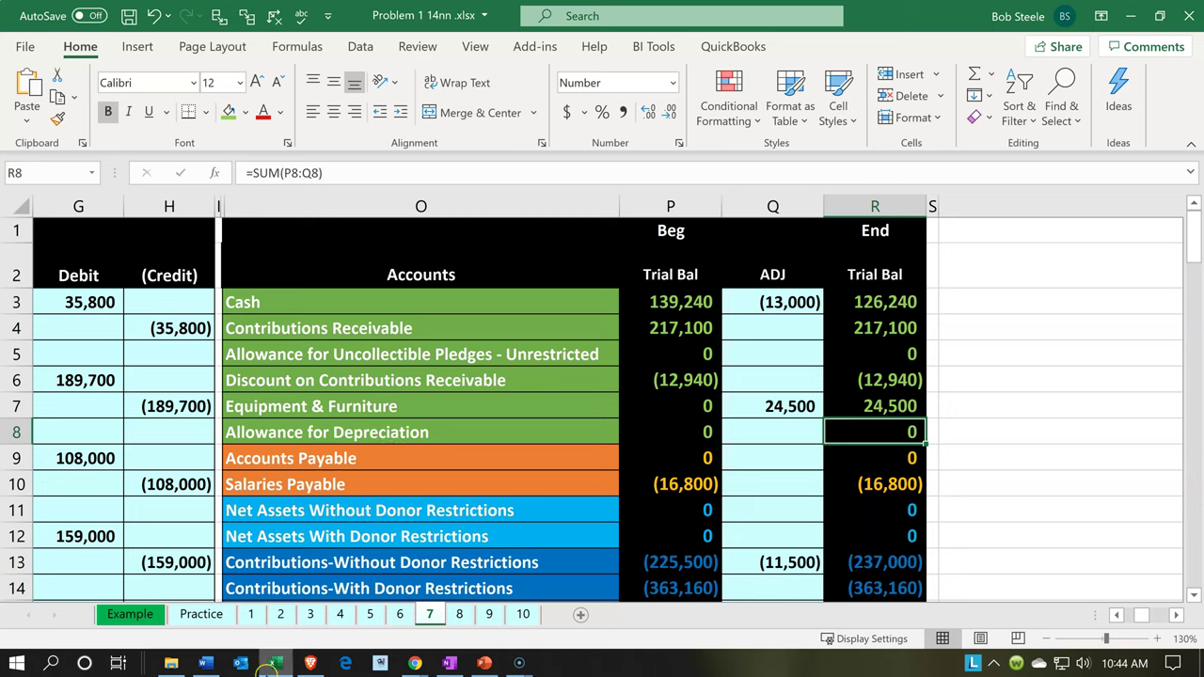
Step: Switch to Aplos in the browser, open the 1000 - Checking register, and check which account registers are available
left_click(270, 669)
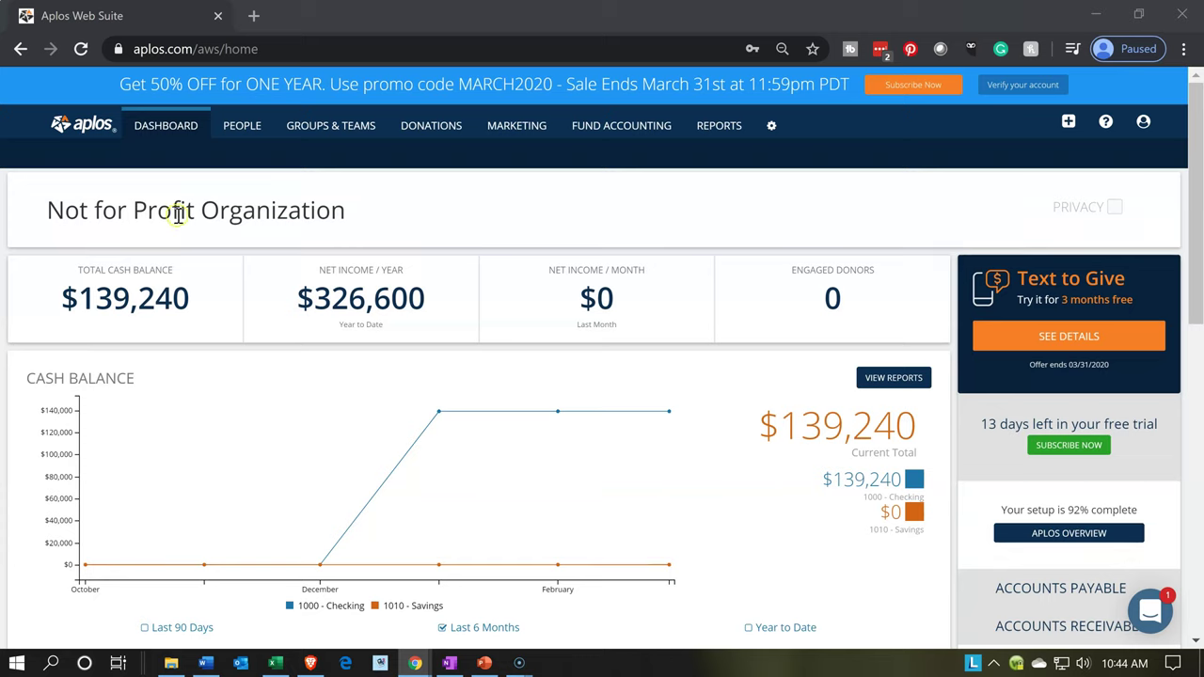
left_click(621, 132)
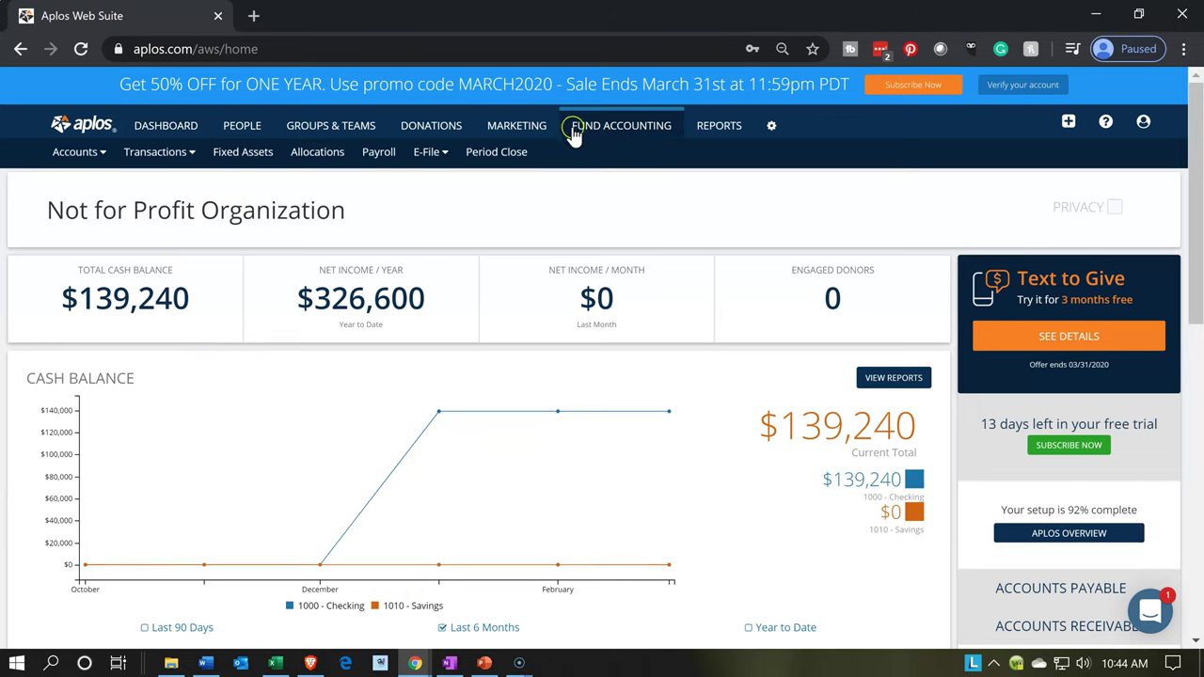
left_click(99, 156)
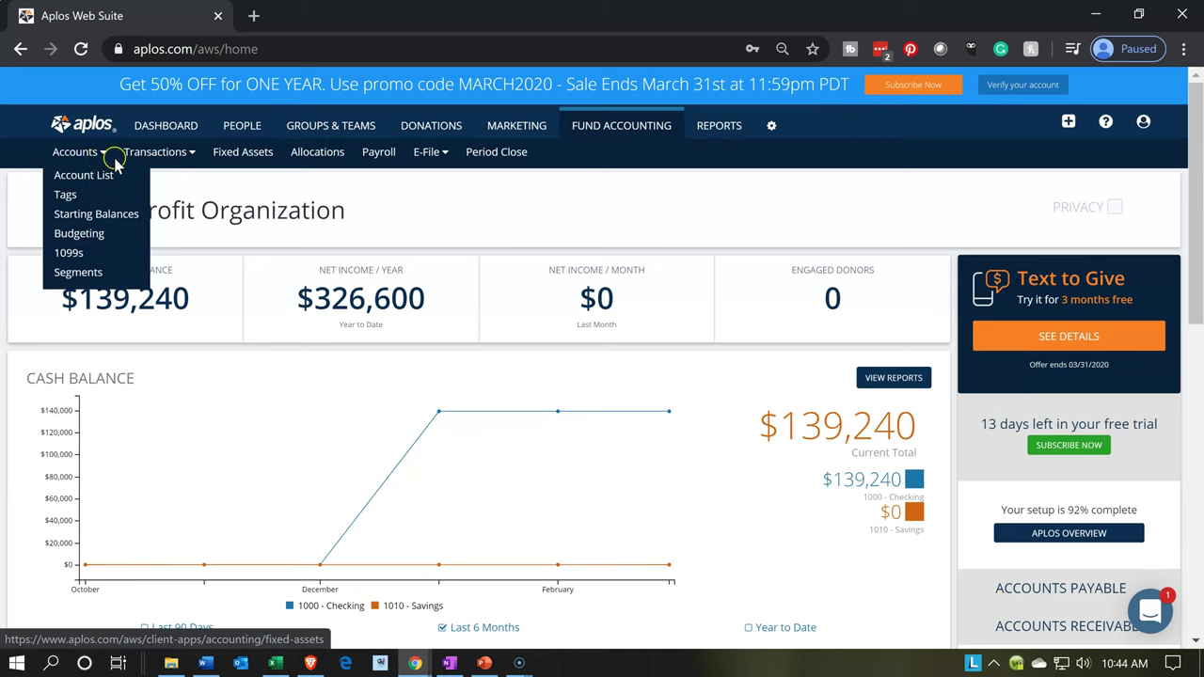
left_click(151, 151)
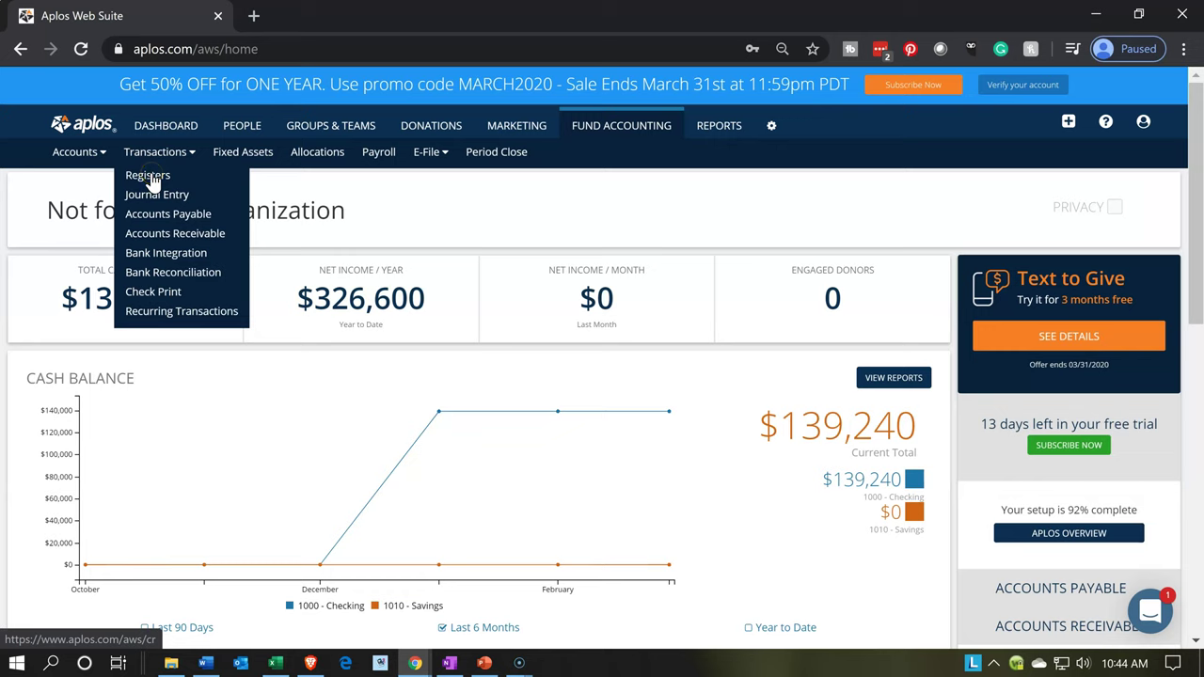
left_click(150, 177)
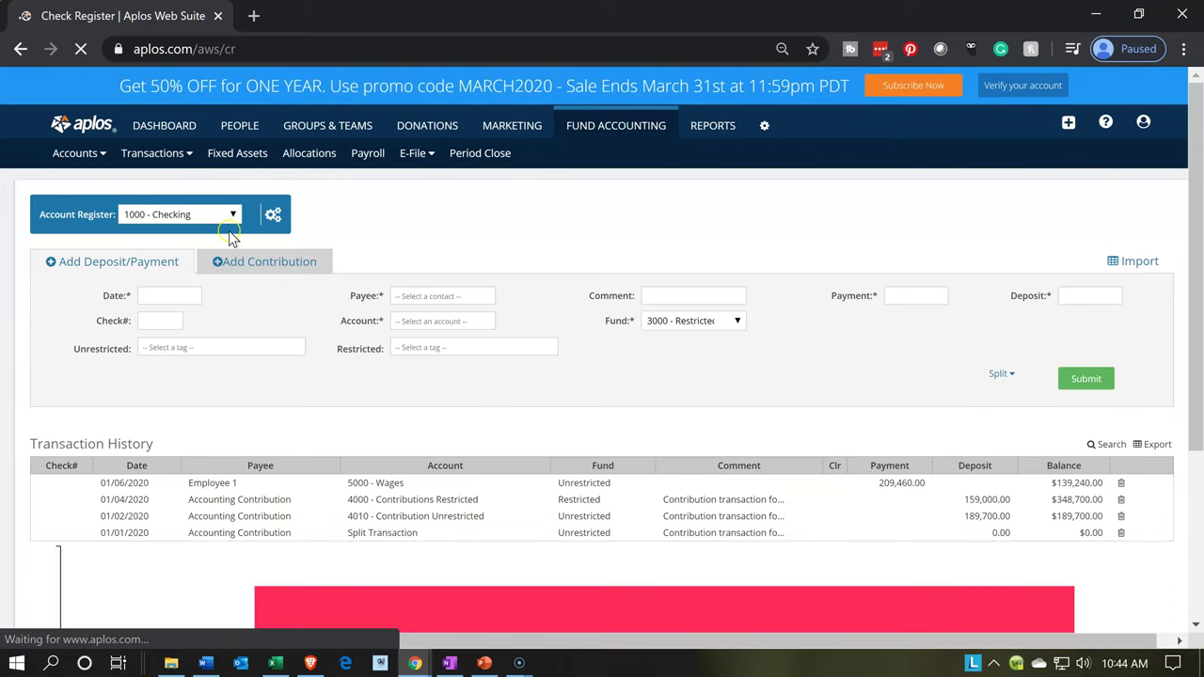
left_click(231, 216)
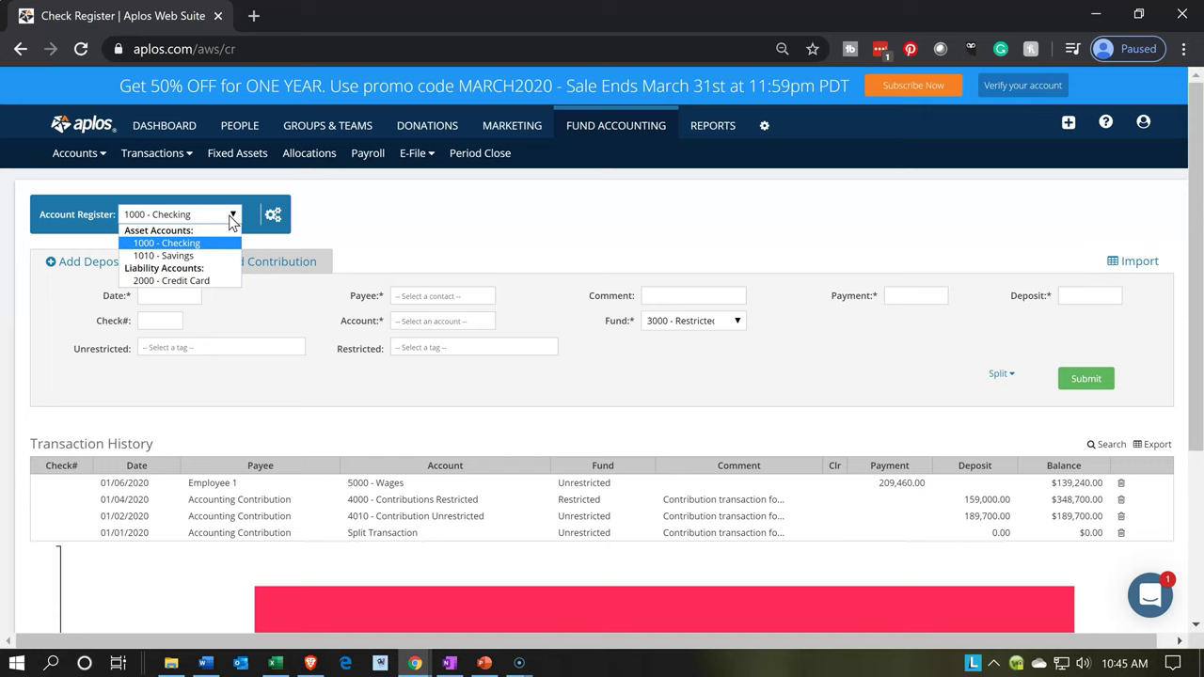
left_click(369, 208)
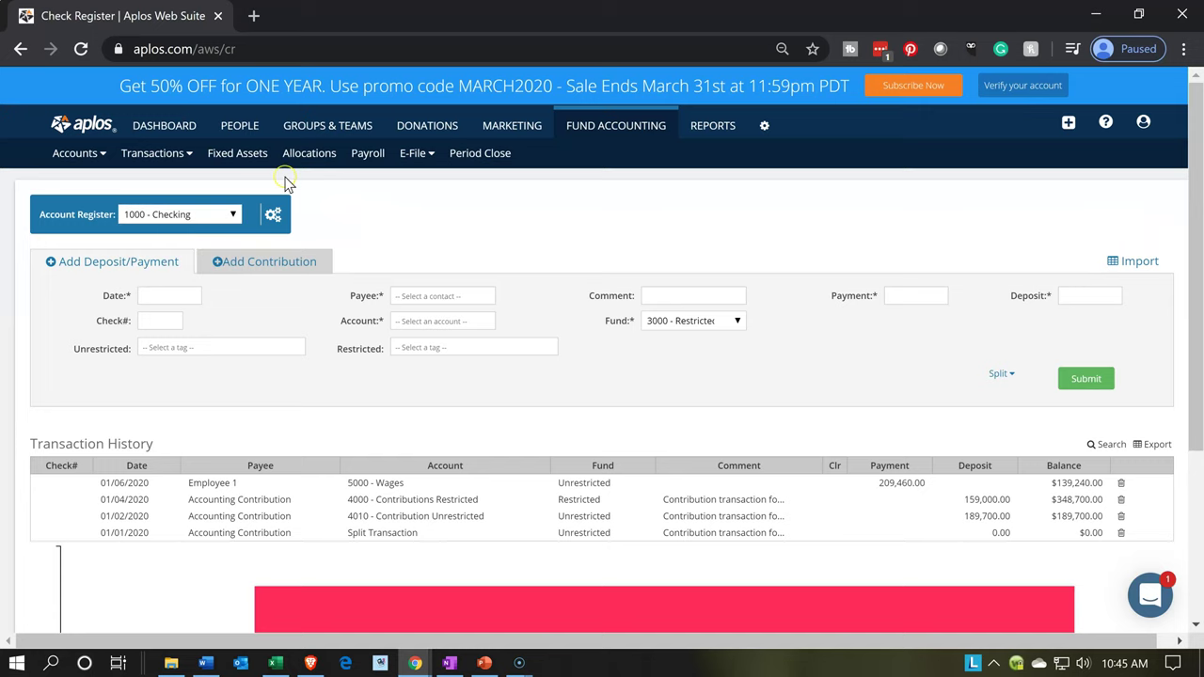
Step: Duplicate the browser tab, open the chart of accounts in the copy, and expand the Asset accounts
right_click(156, 16)
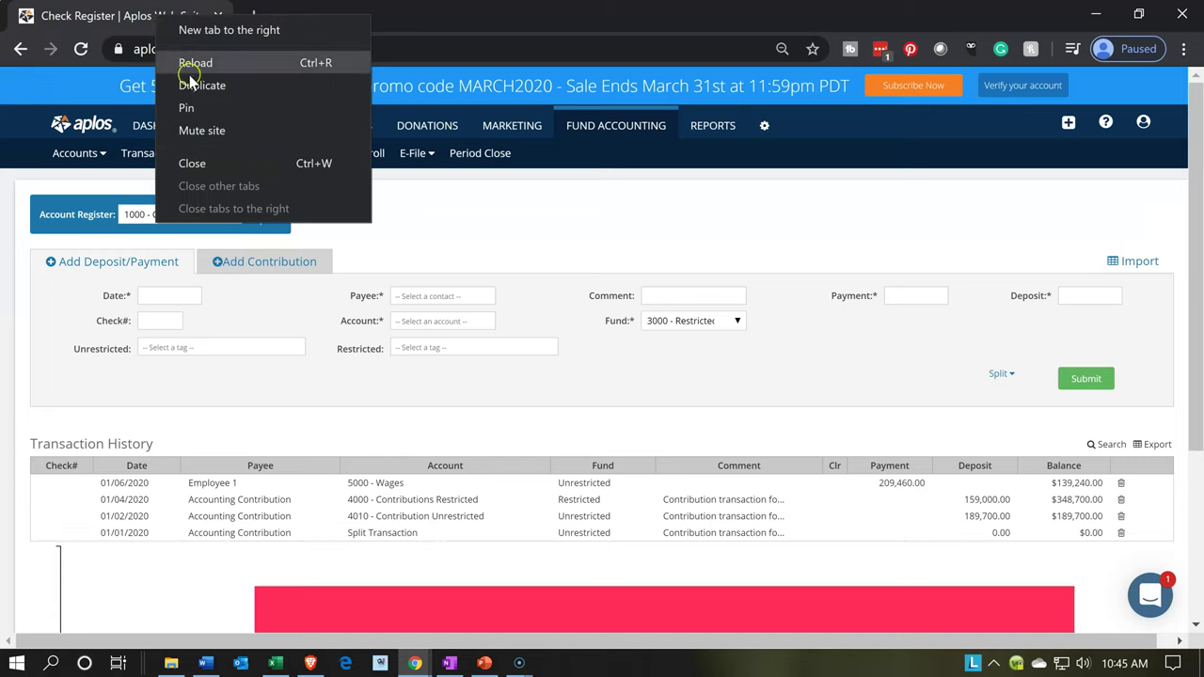
left_click(220, 85)
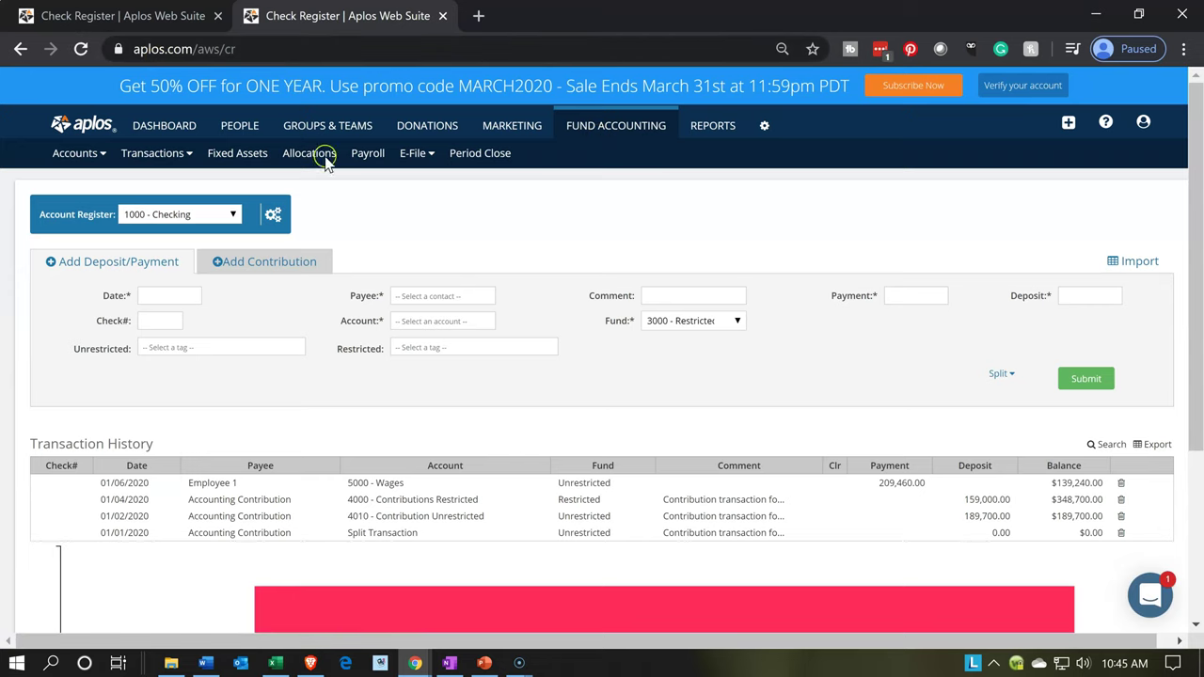
mouse_move(97, 153)
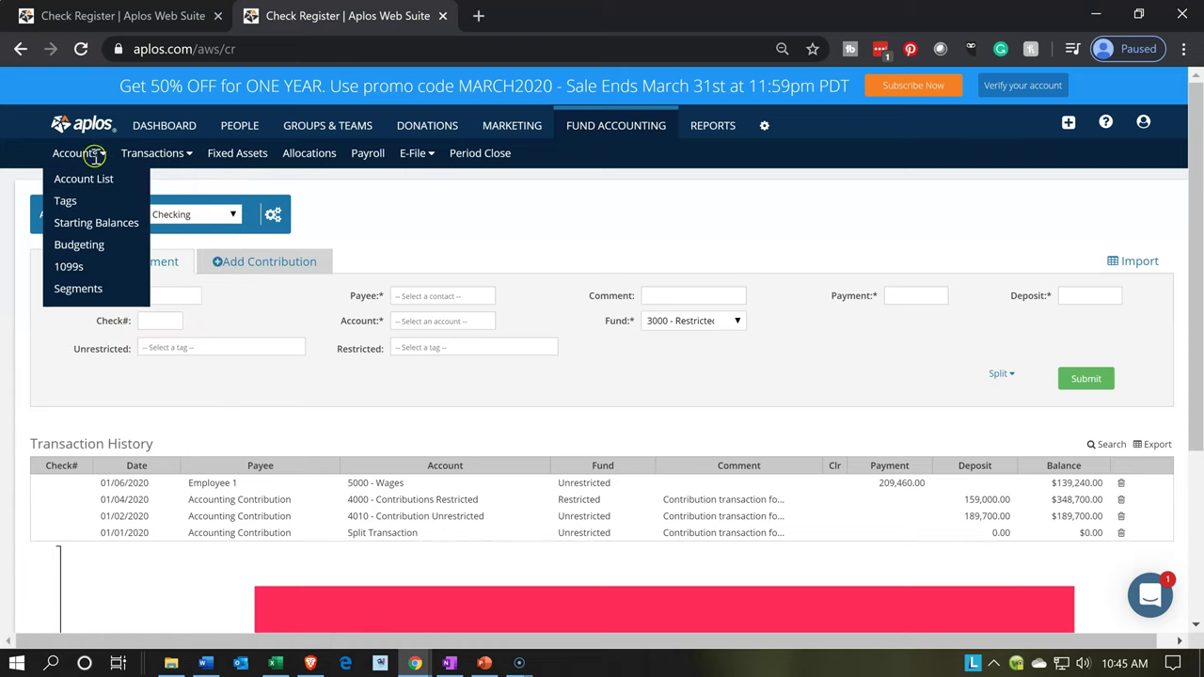
left_click(97, 189)
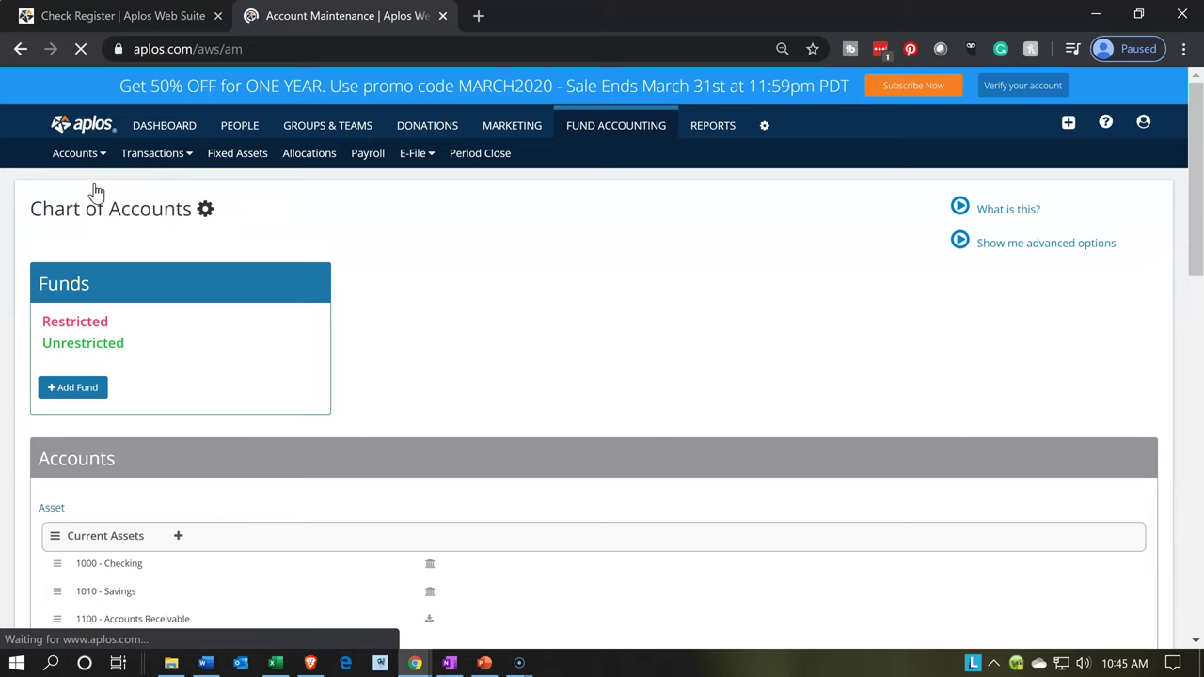
left_click(60, 346)
scroll(62, 350, "down", 2)
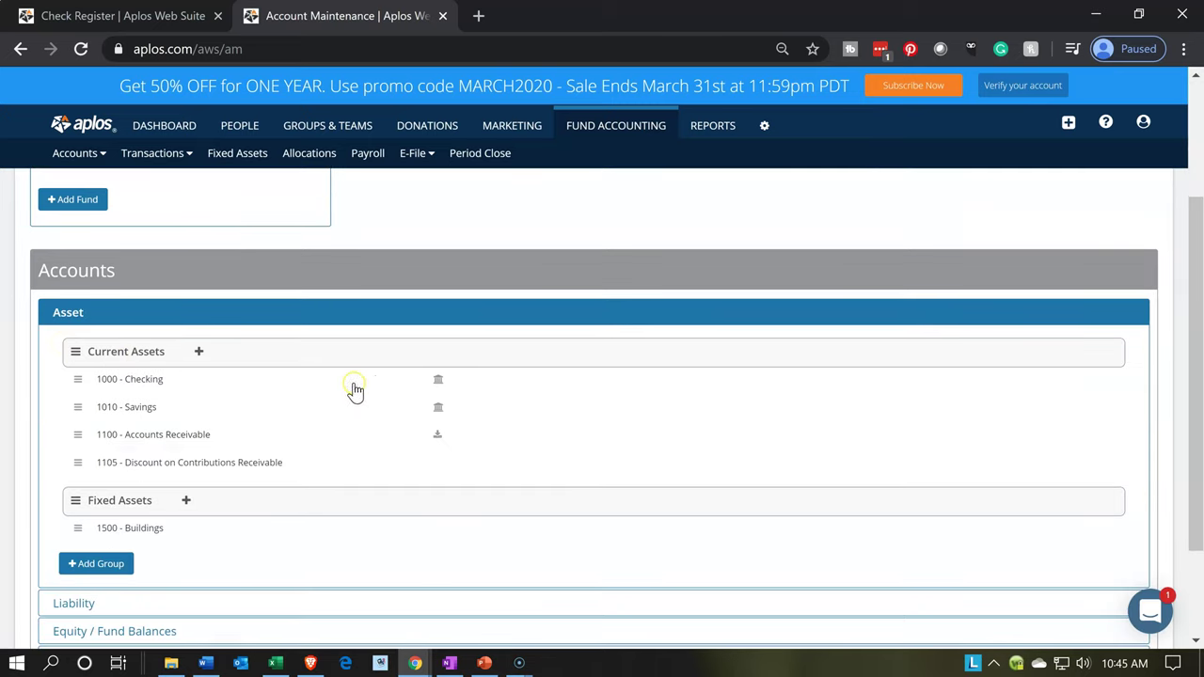
Step: Examine the register and activity settings of the 1000 - Checking account and the accounts listed under Fixed Assets
left_click(183, 385)
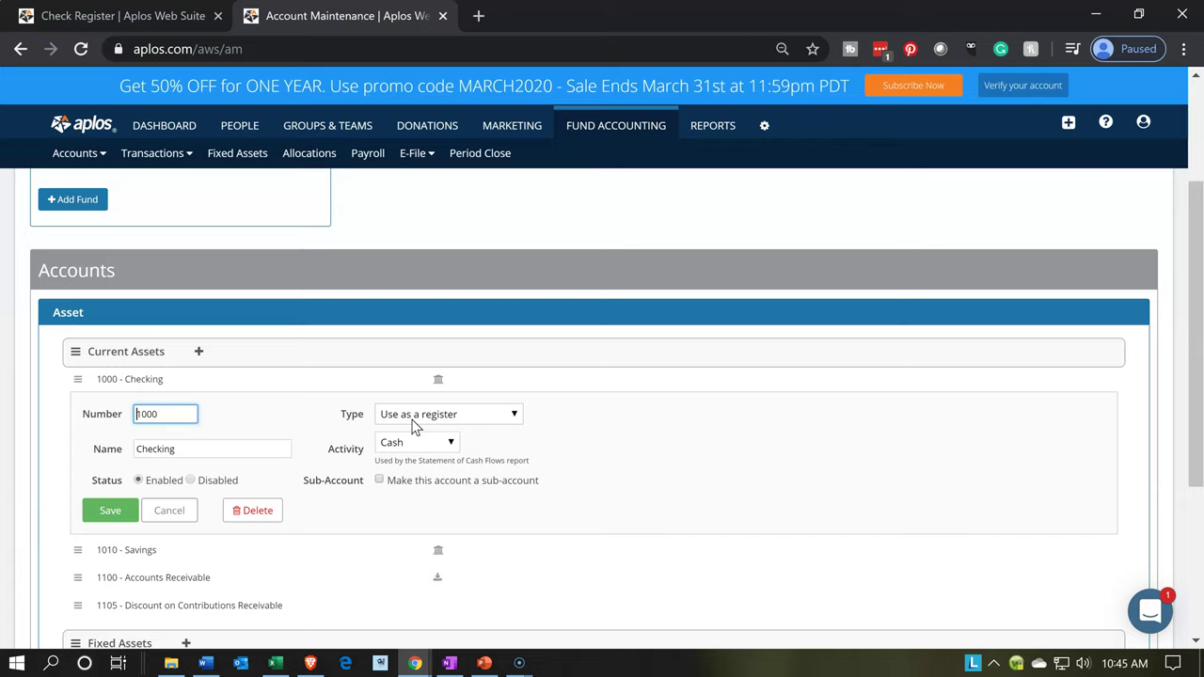
scroll(411, 426, "down", 1)
scroll(411, 426, "down", 1)
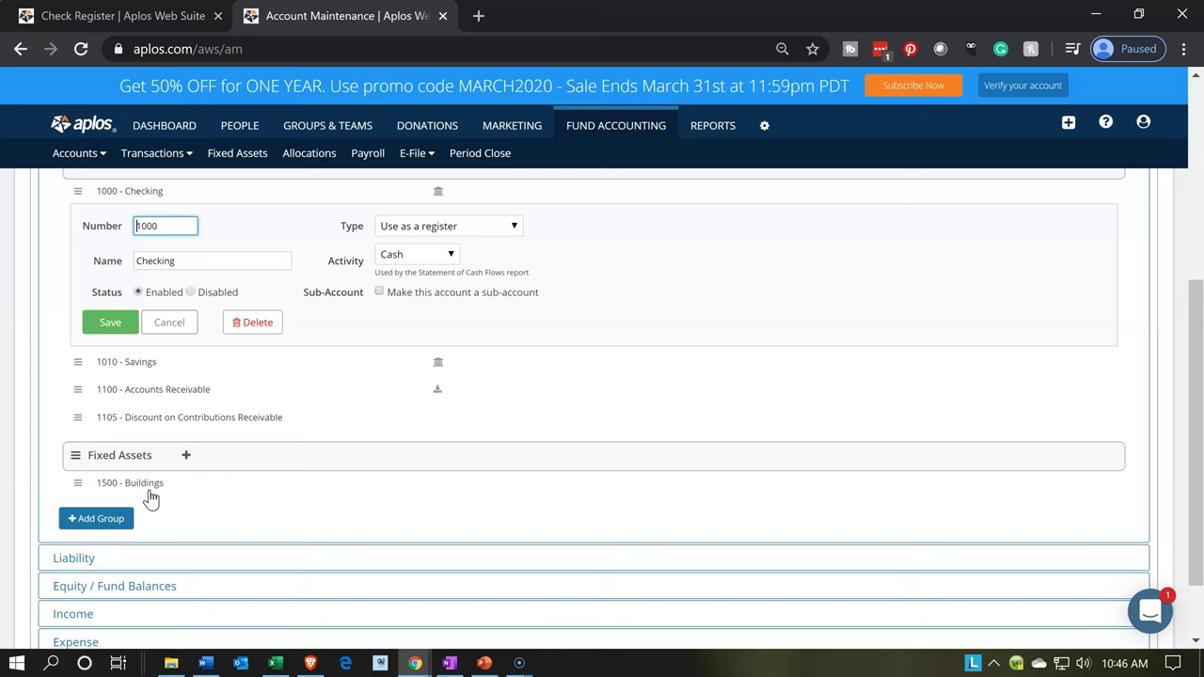
left_click(160, 320)
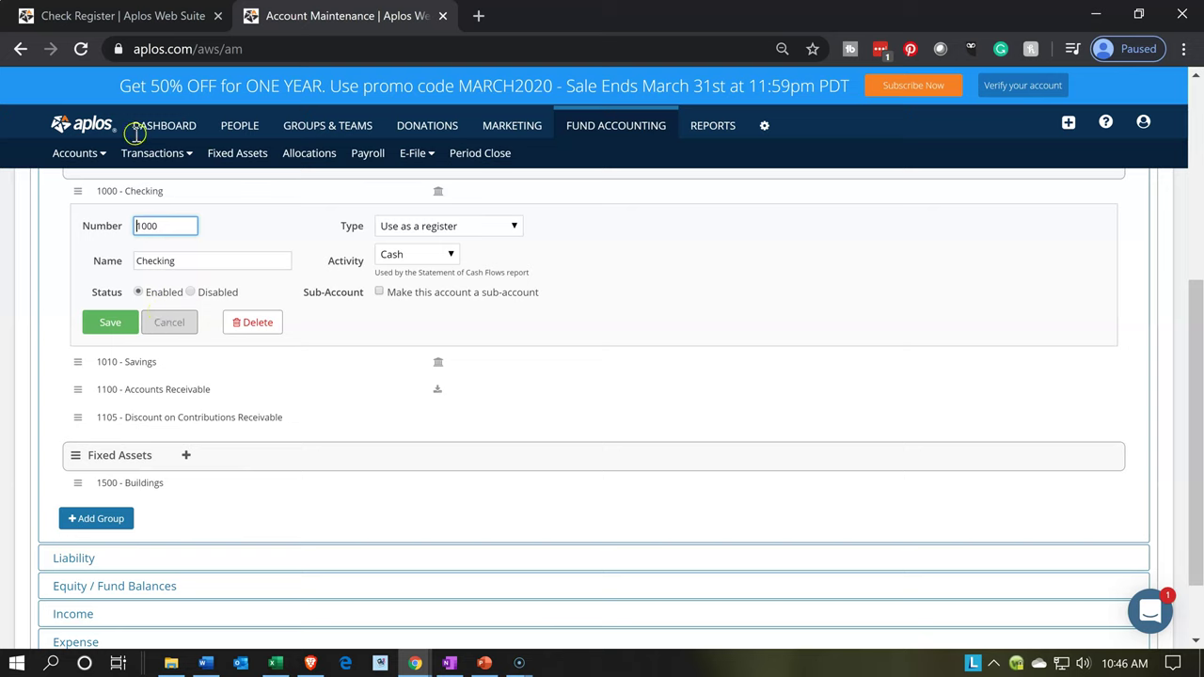
Step: Return to the Checking register and date the new payment 01/08/2020
left_click(155, 21)
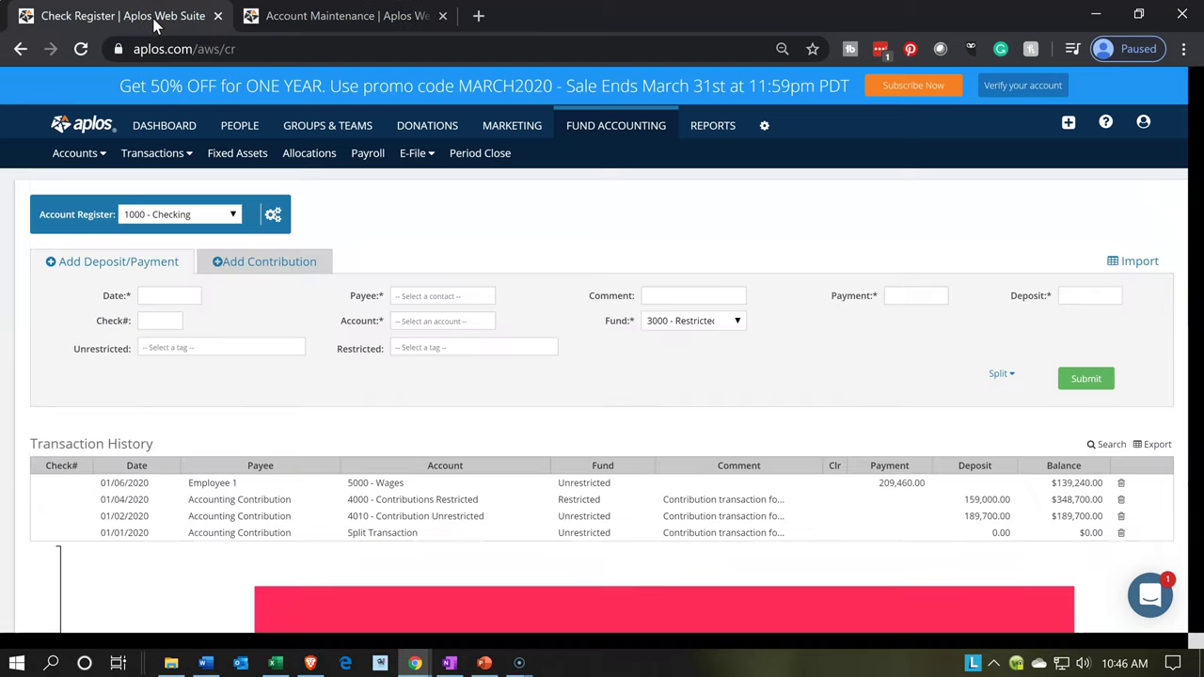
left_click(148, 154)
left_click(99, 292)
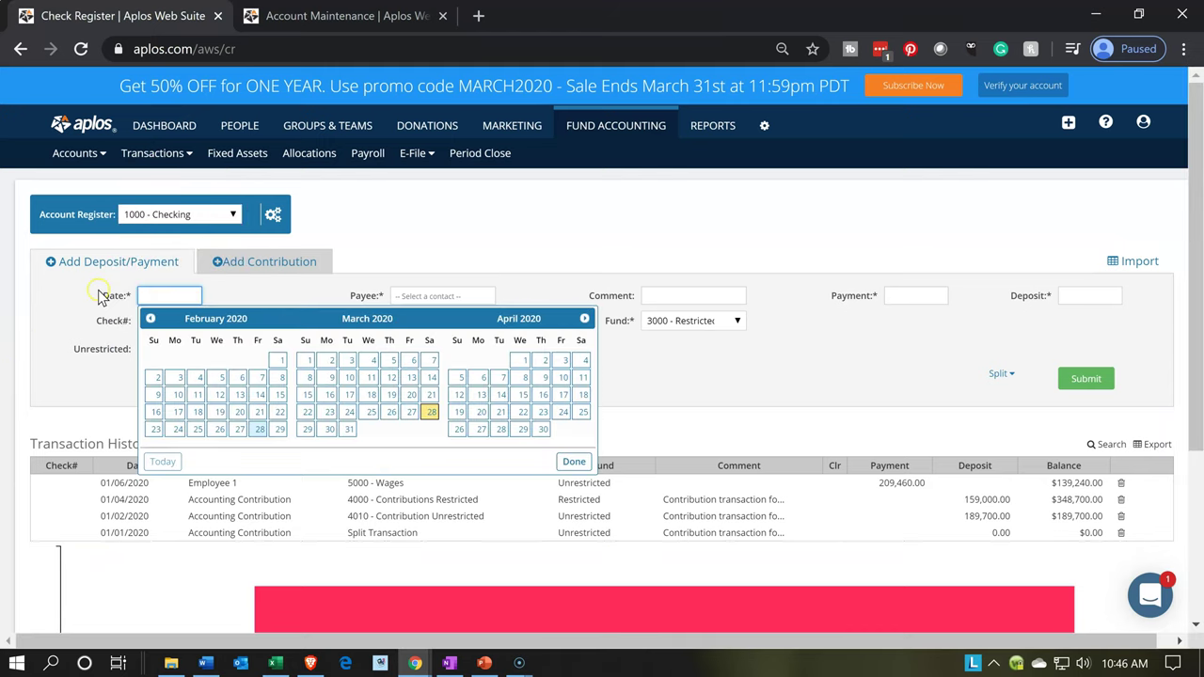
left_click(148, 319)
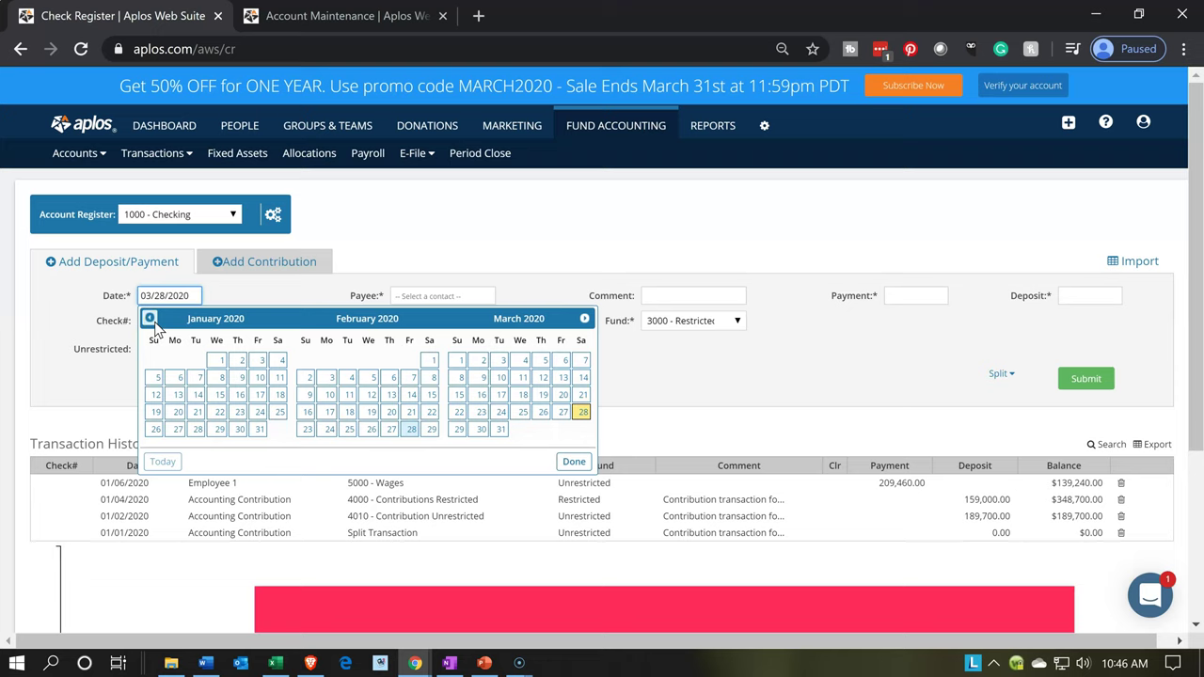
left_click(219, 376)
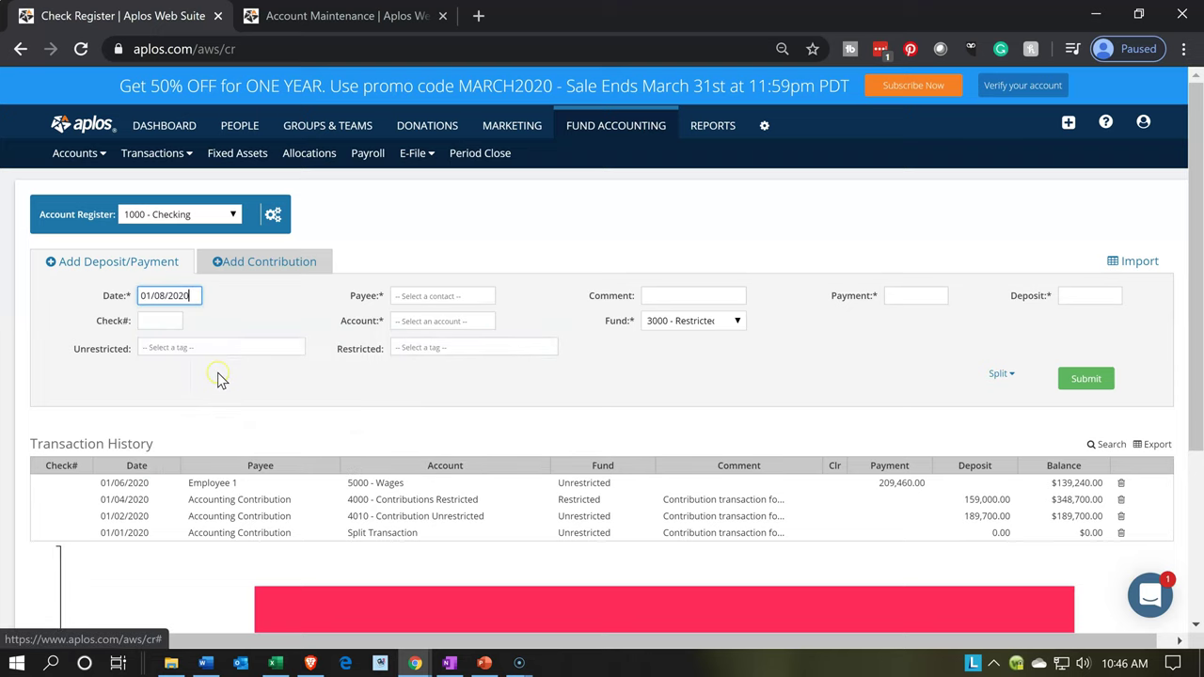
Step: Enter Office Depot as the payee, adding it as a new contact
key("Tab")
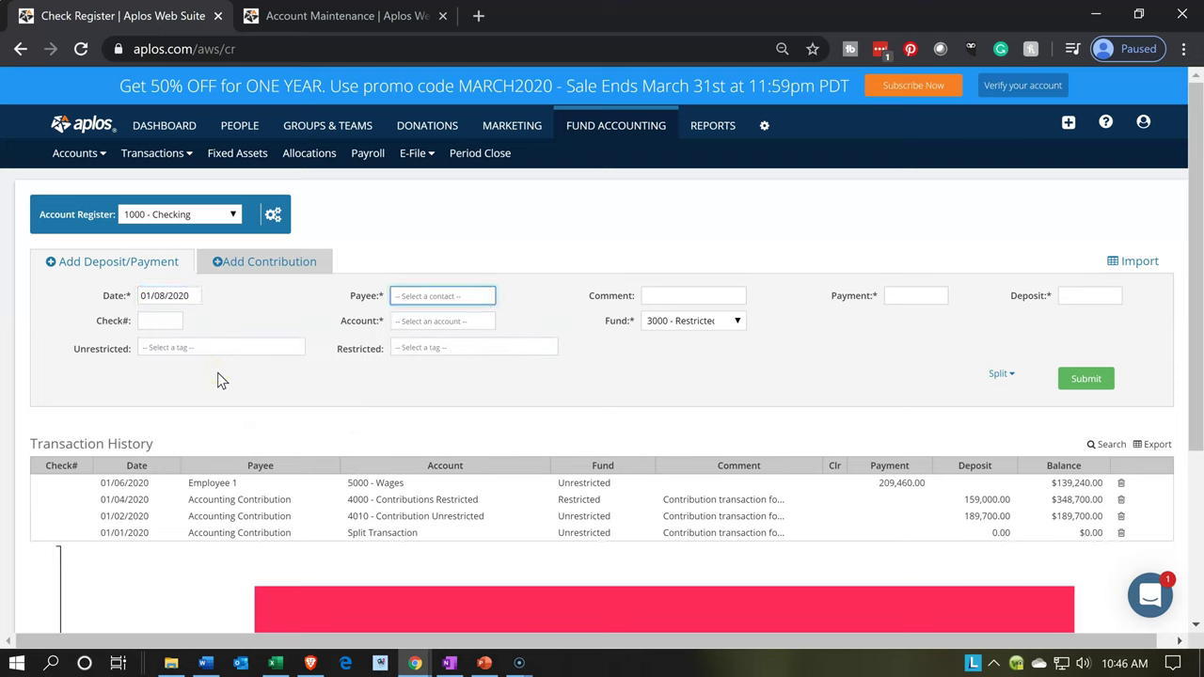
type("Office Depot")
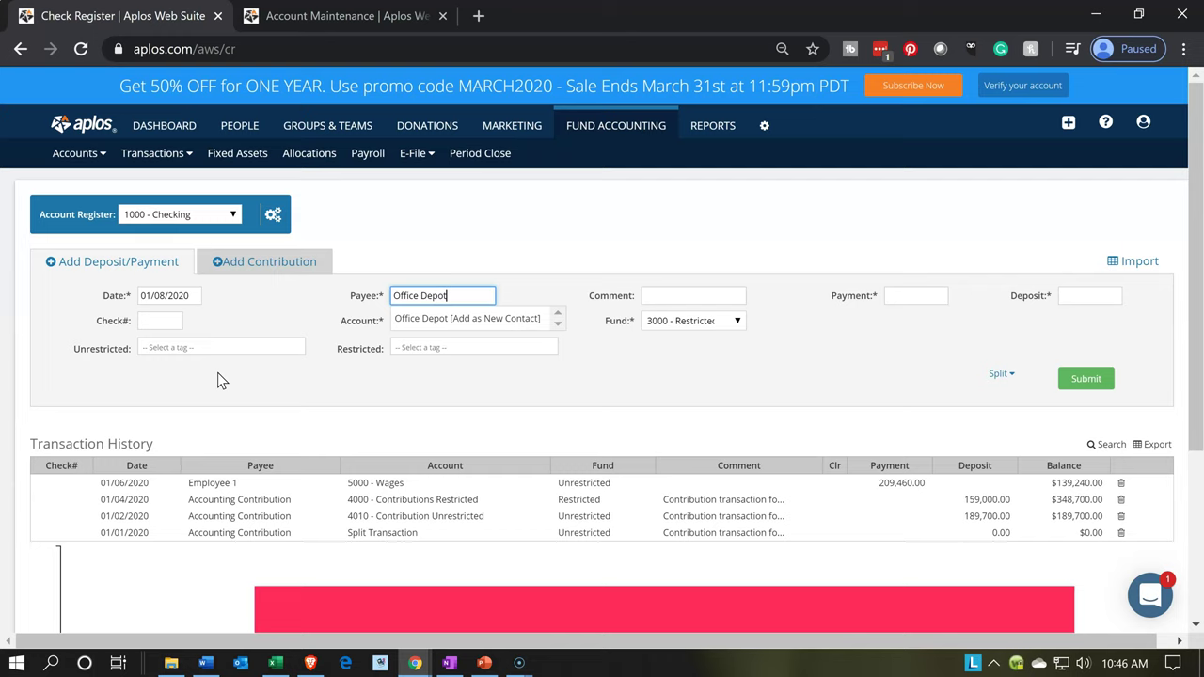
left_click(423, 320)
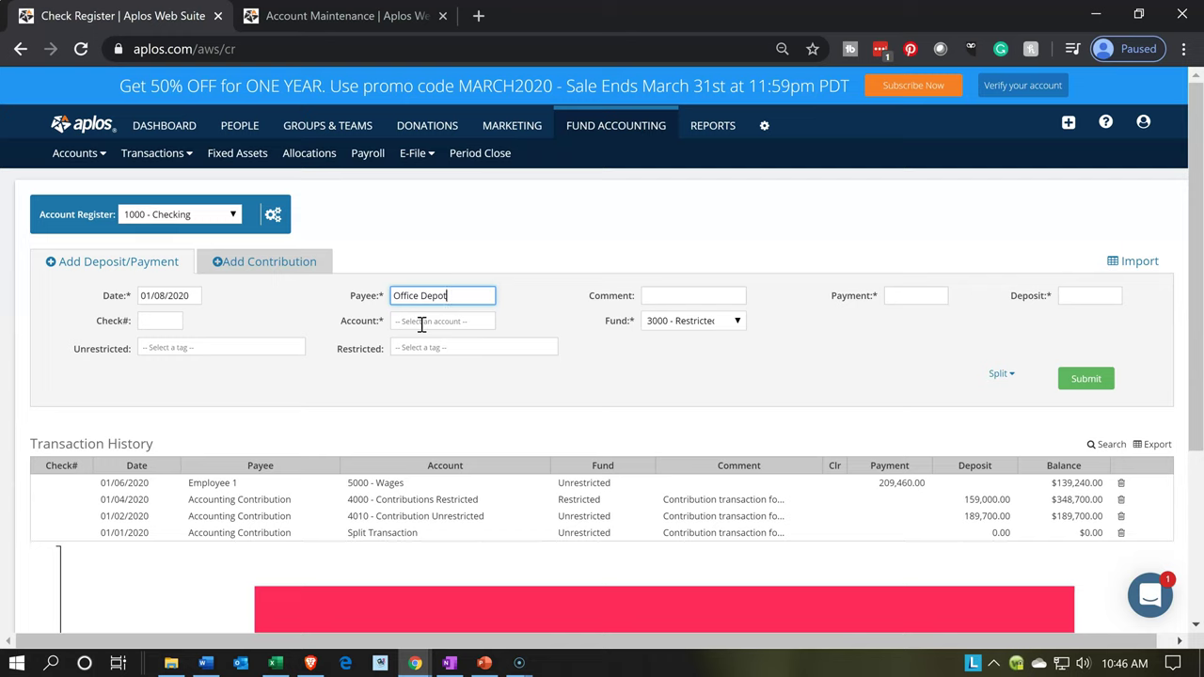
key("Tab")
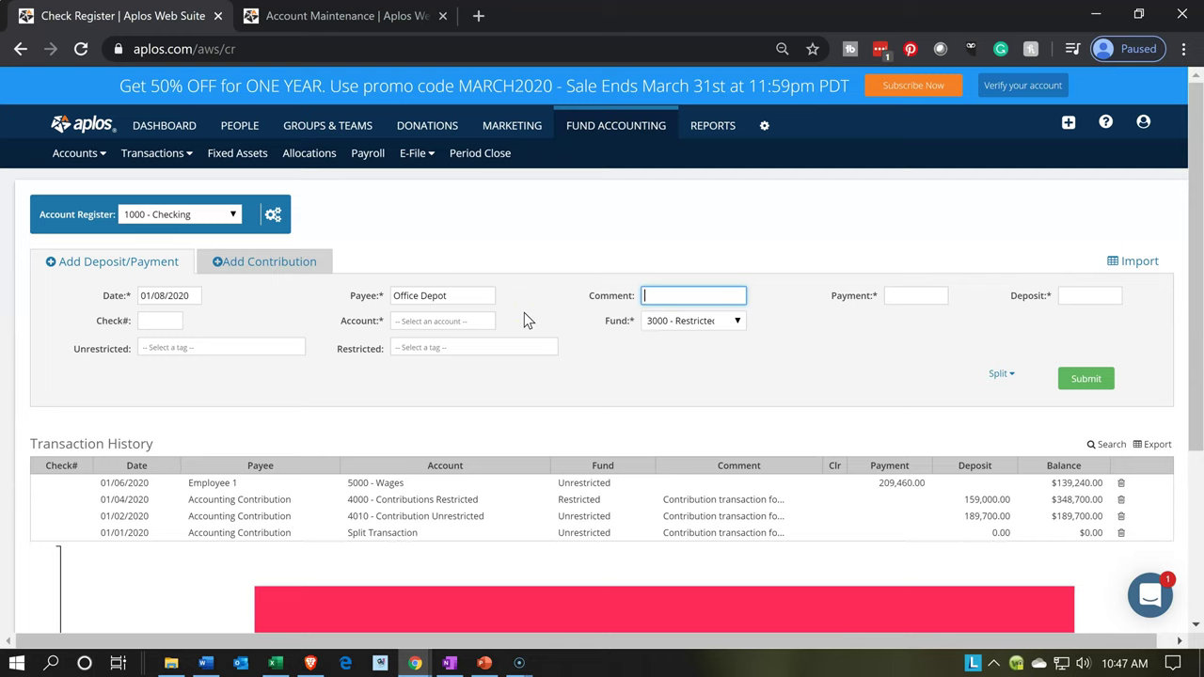
Step: Check the Cash adjustment in the Excel worksheet, and enter 13000 as the payment amount in Aplos, leaving the comment blank
key("Tab")
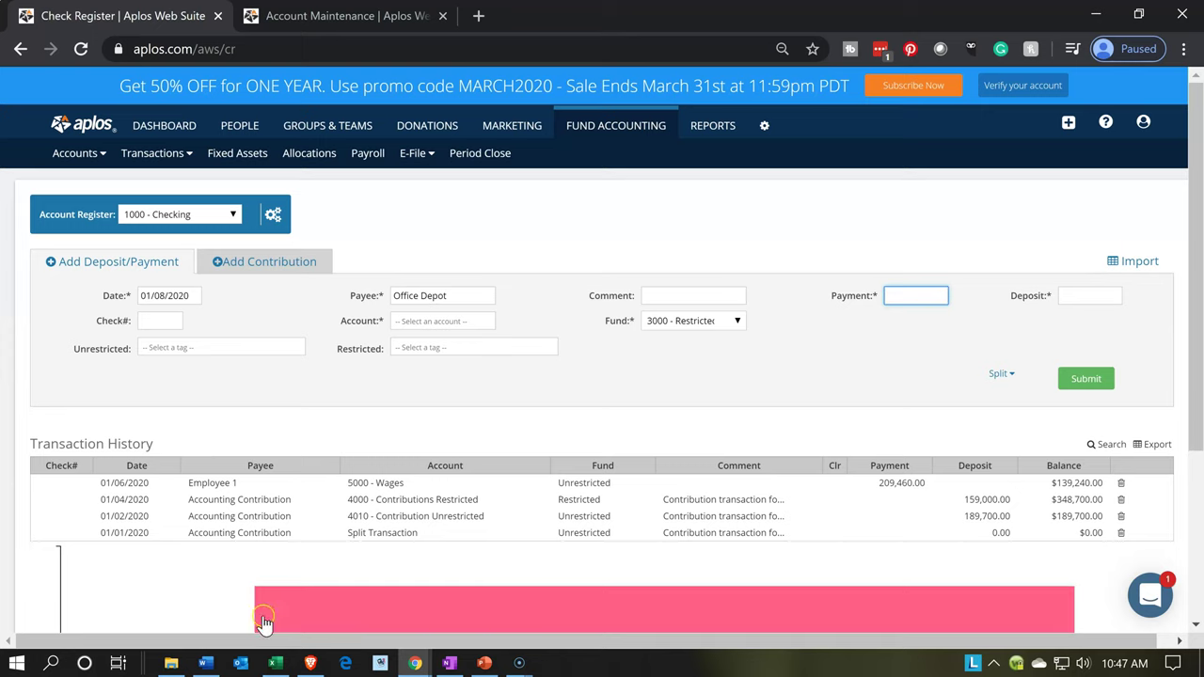
left_click(276, 665)
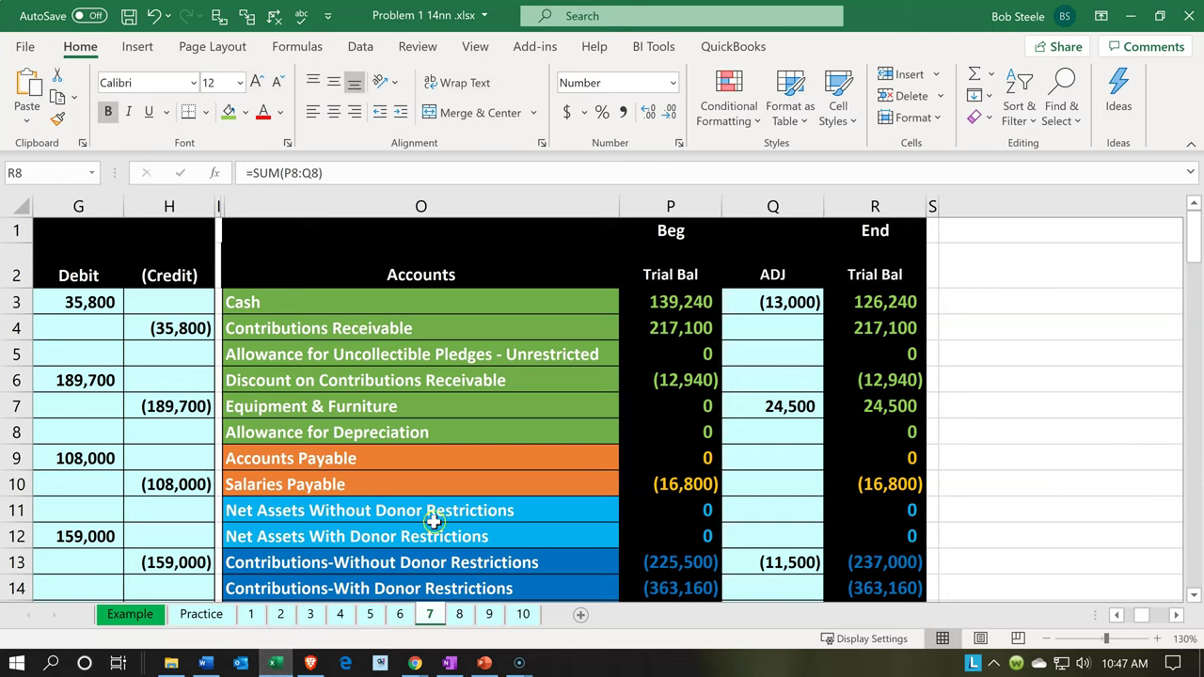
left_click(282, 664)
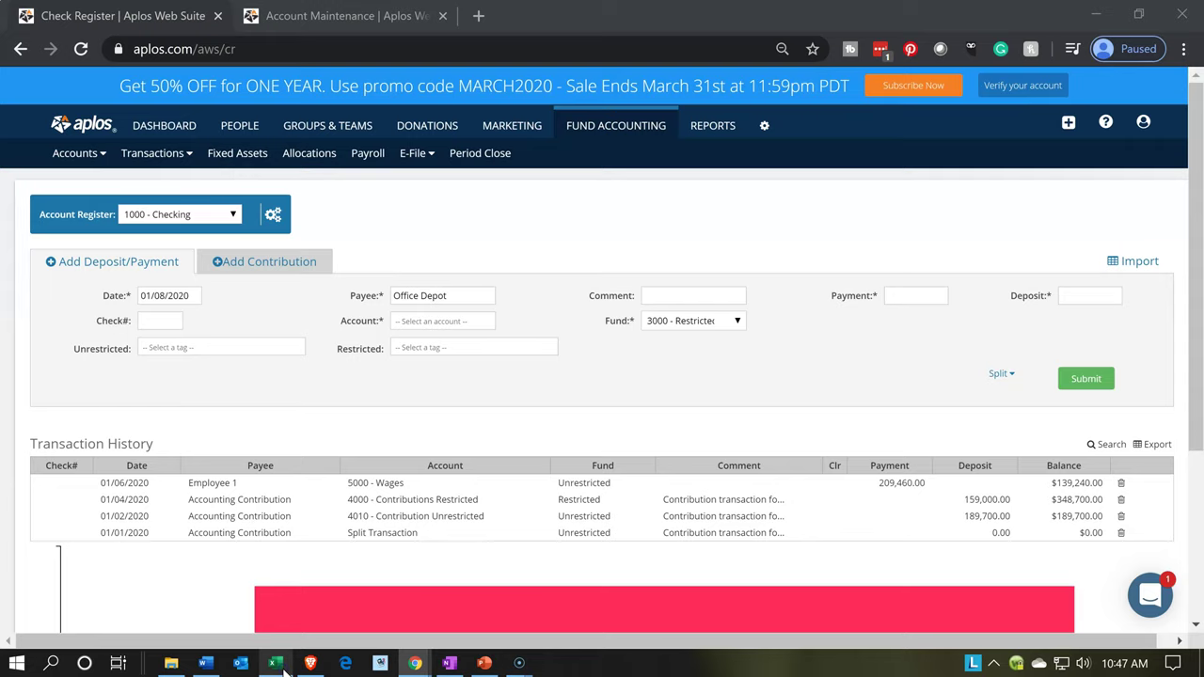
type("13000")
key("Tab")
key("Tab")
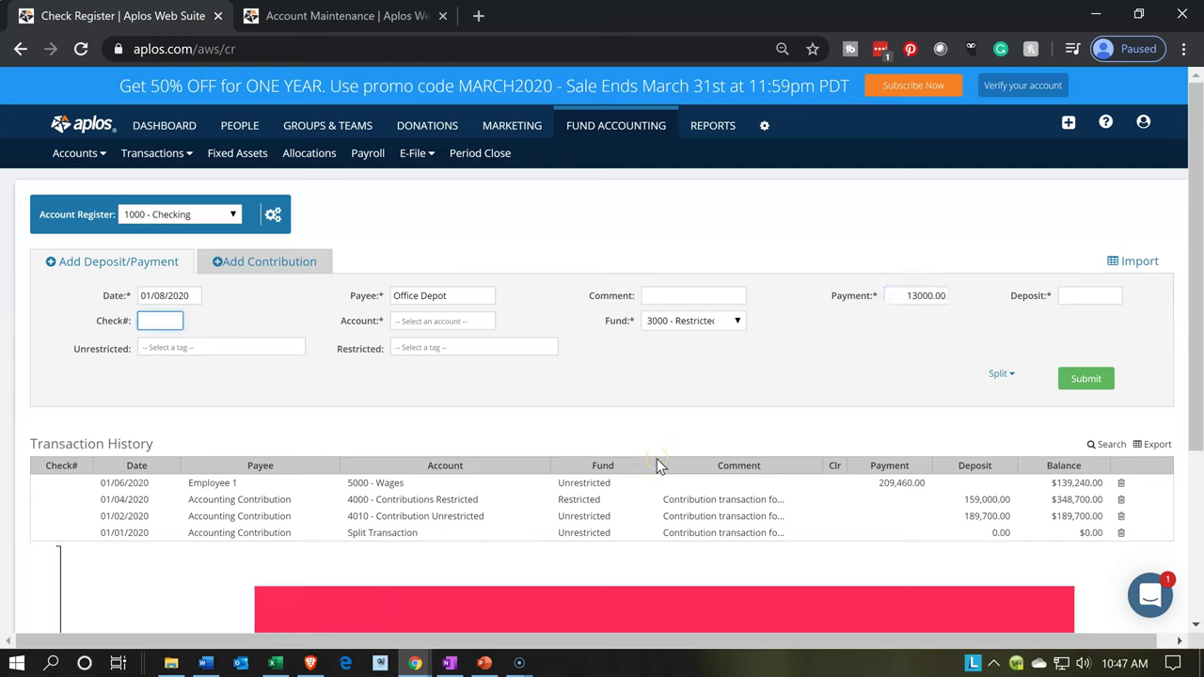
Step: Check the payment's account choices, and open the name of account 1500 - Buildings for editing in the chart of accounts
key("Tab")
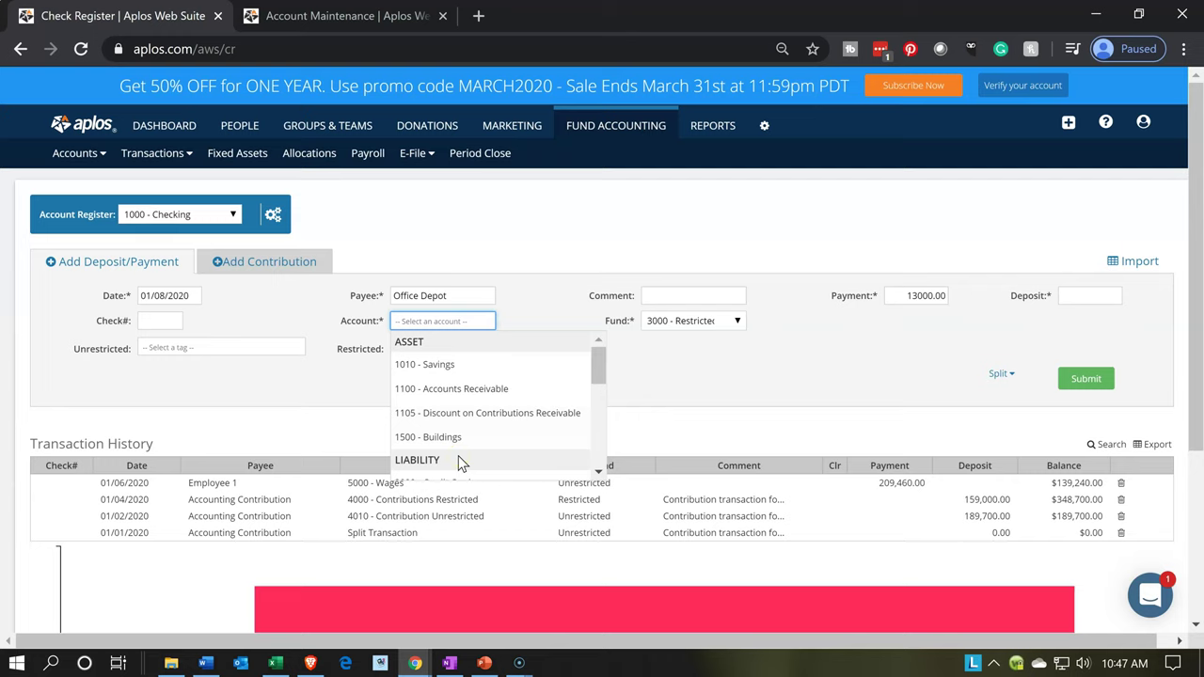
left_click(356, 436)
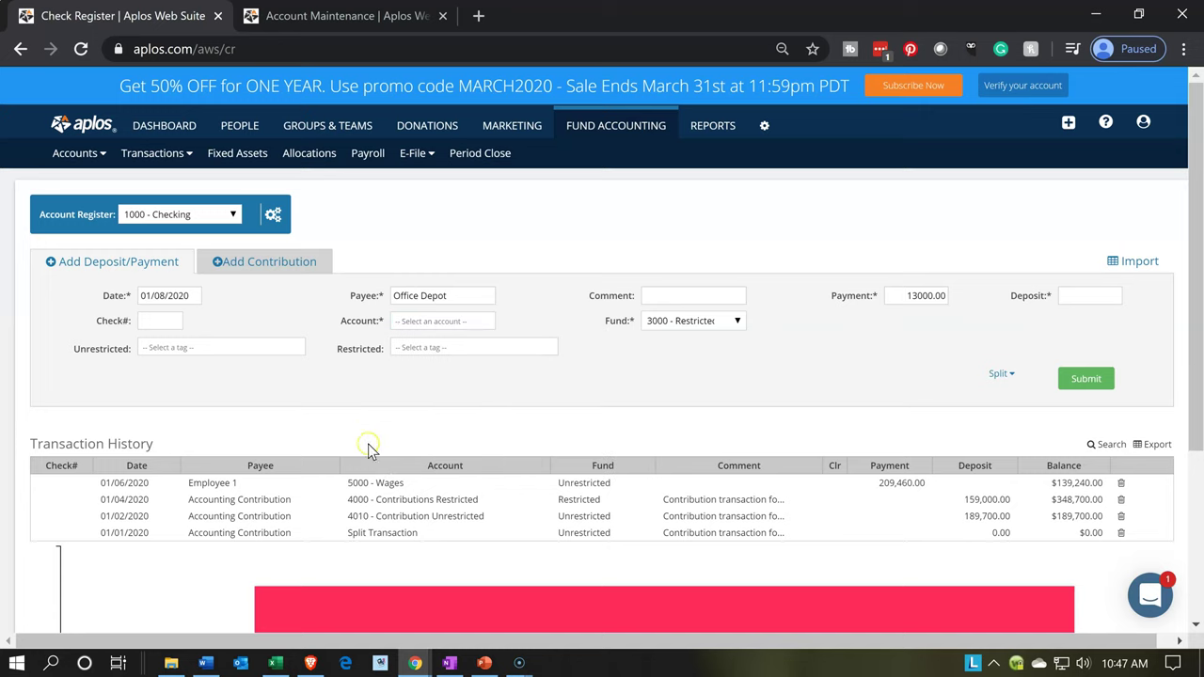
left_click(319, 26)
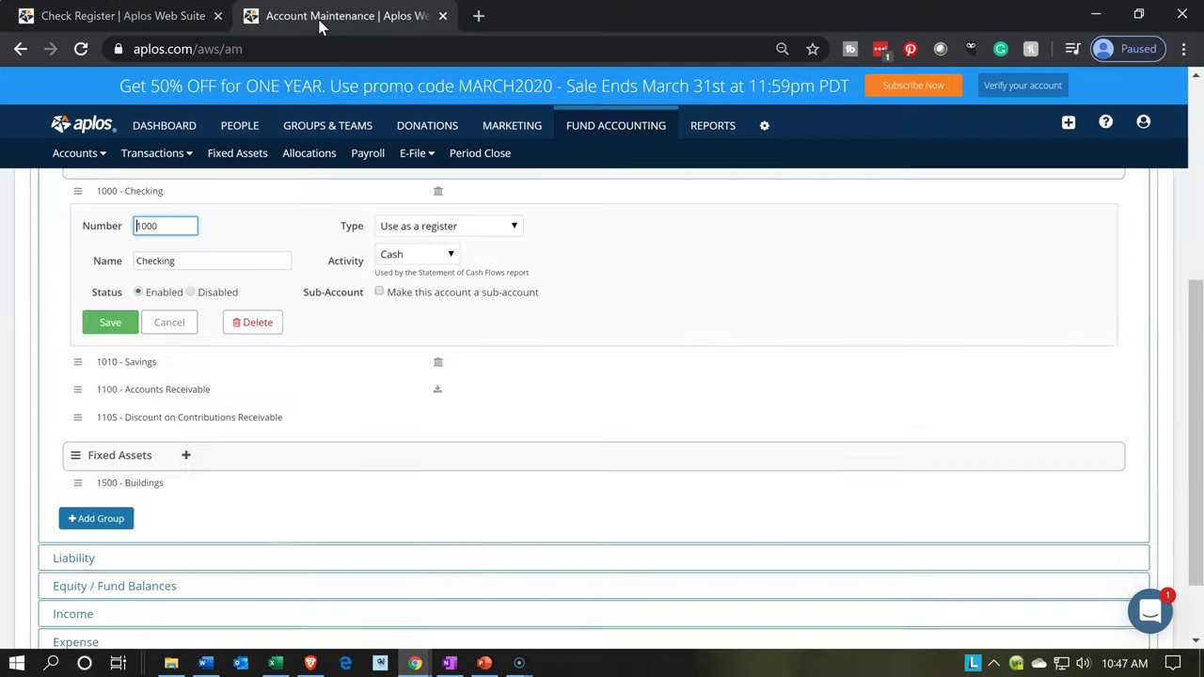
left_click(202, 489)
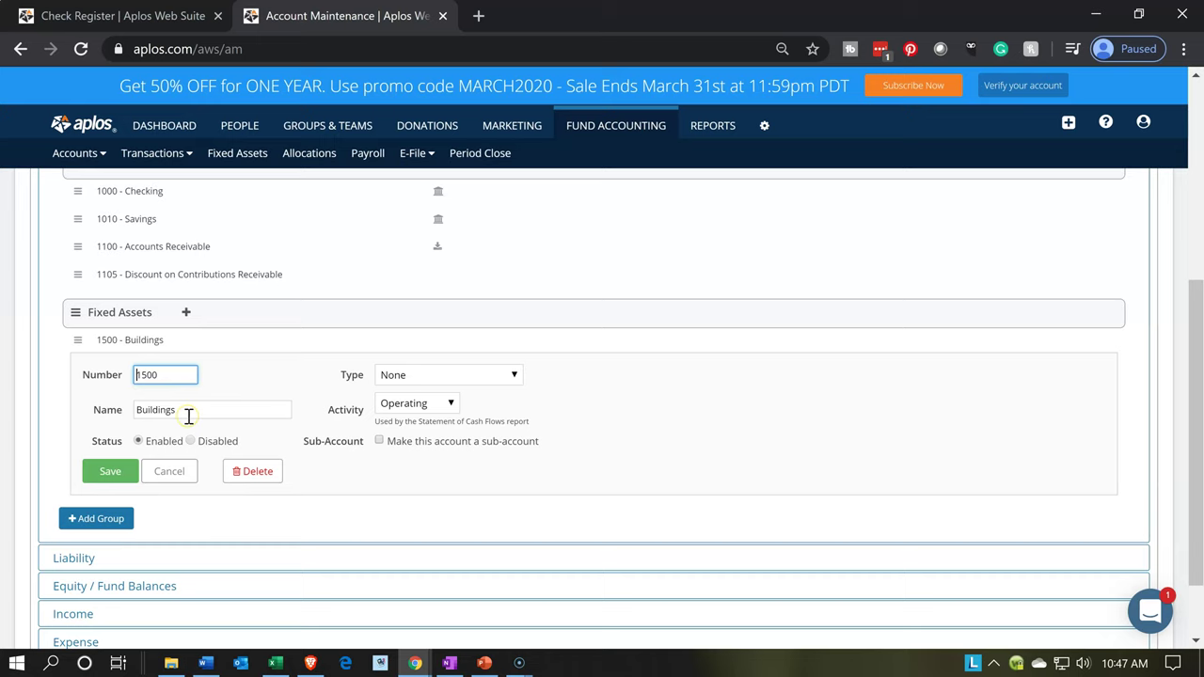
left_click_drag(188, 416, 118, 412)
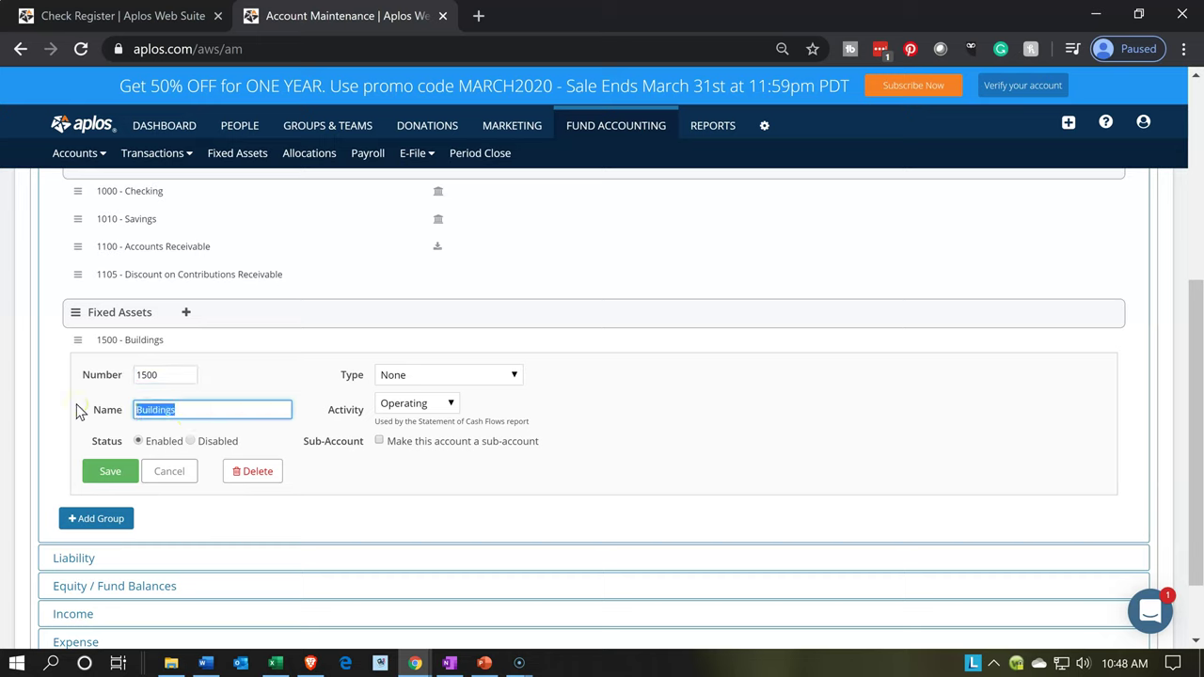
Step: Switch to the Excel worksheet and copy the account name Equipment & Furniture from cell O7
left_click(277, 664)
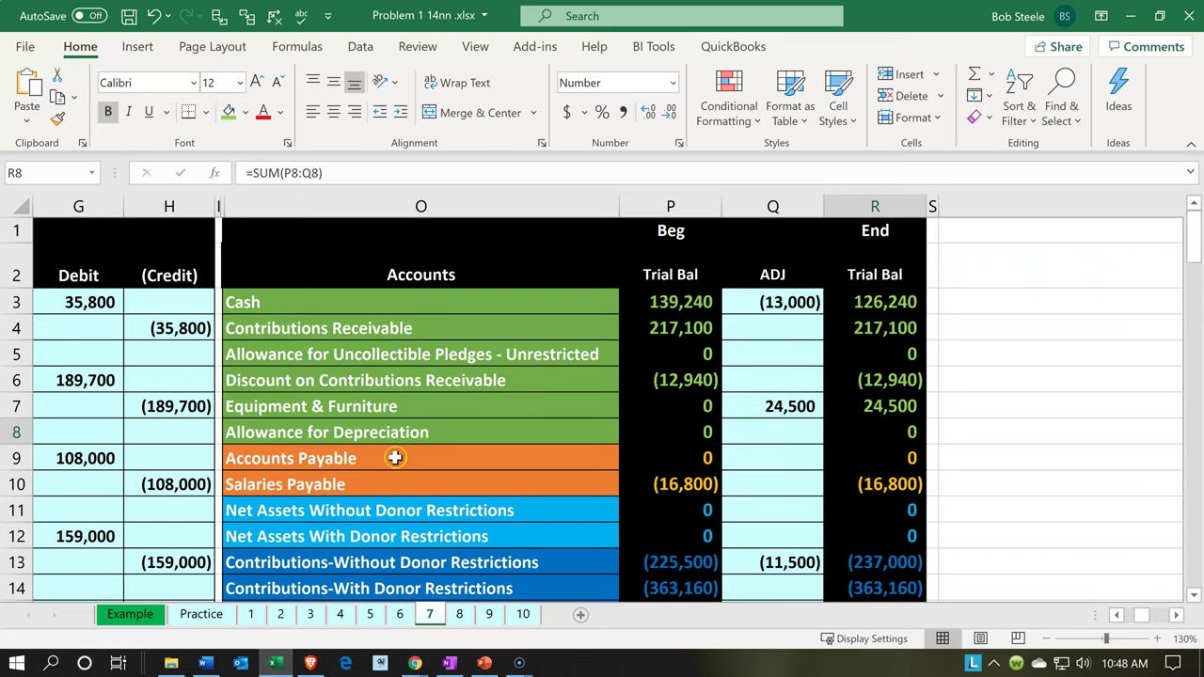
left_click(396, 431)
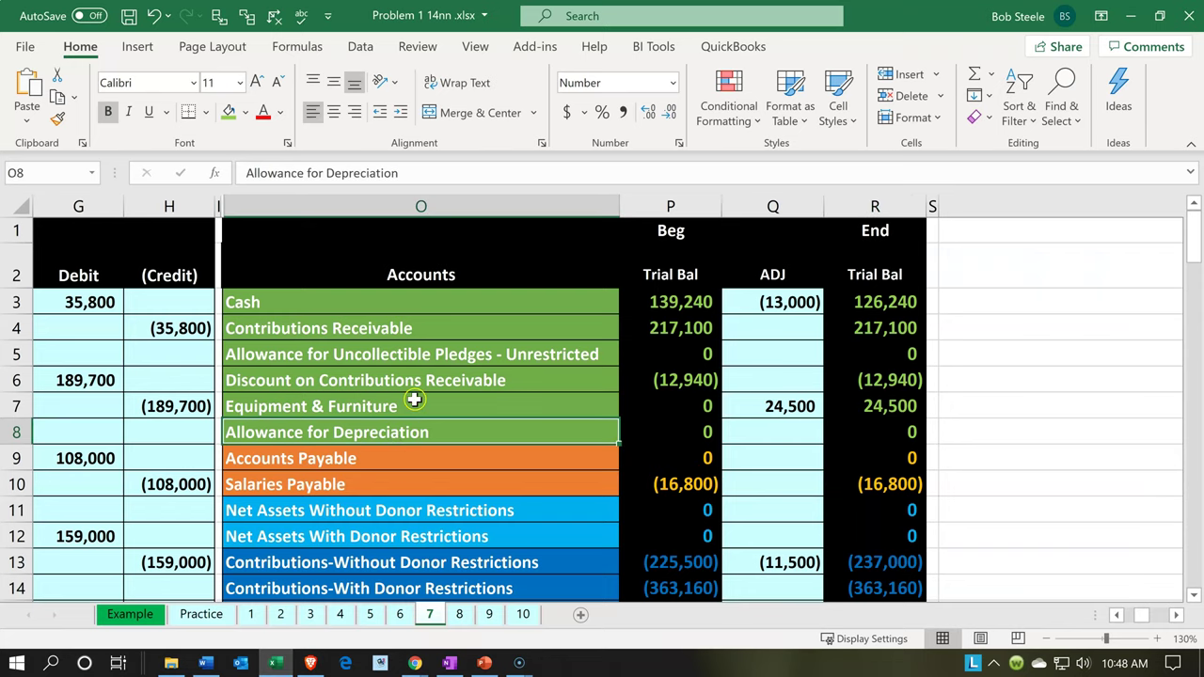
double_click(411, 406)
left_click_drag(411, 407, 183, 393)
key("ctrl+c")
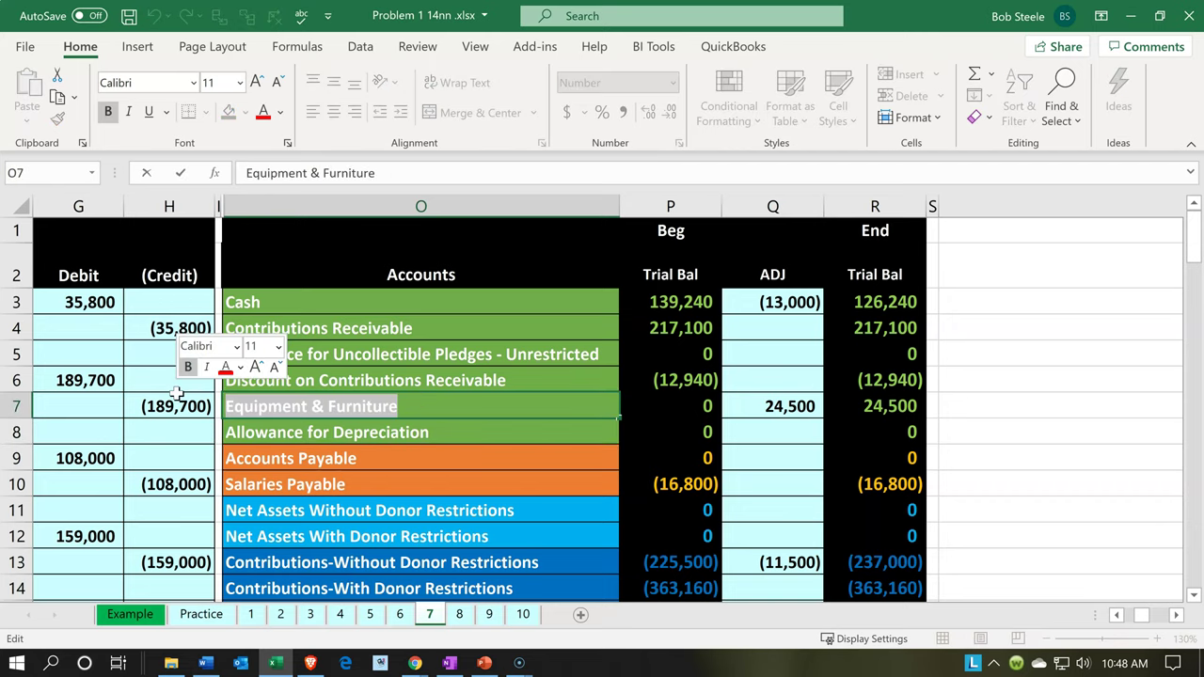
Step: Switch back to Aplos, rename account 1500 to the copied Equipment & Furniture, and save the account
left_click(273, 665)
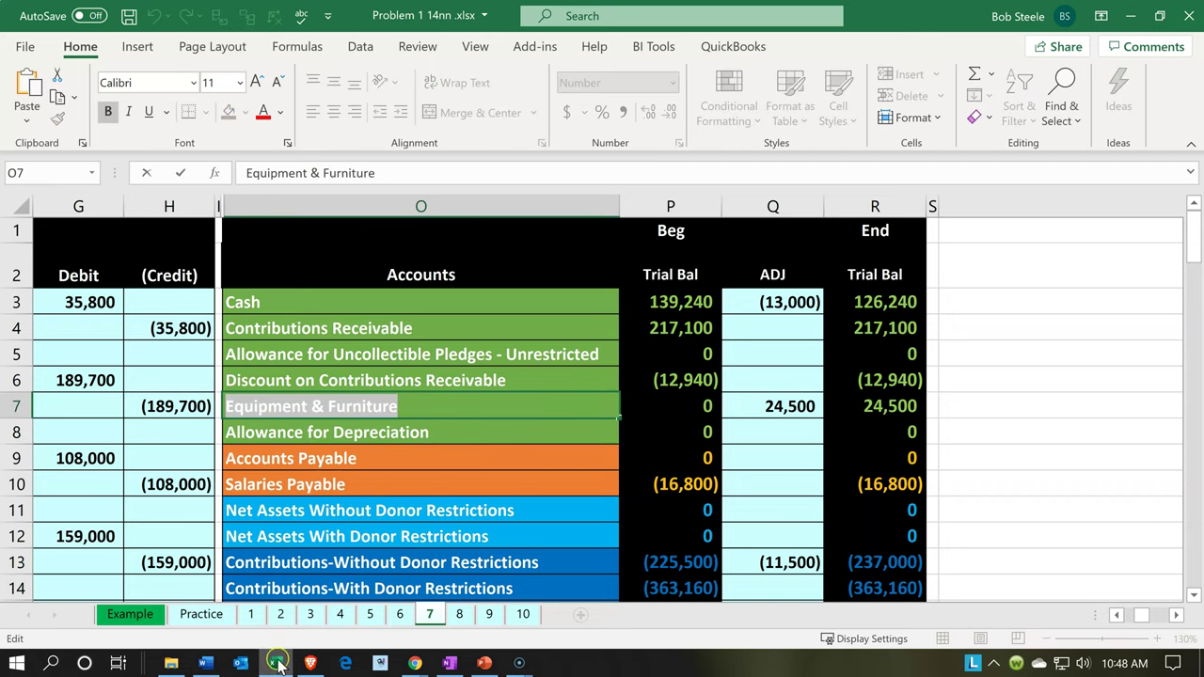
left_click(256, 409)
key("ctrl+a")
key("ctrl+v")
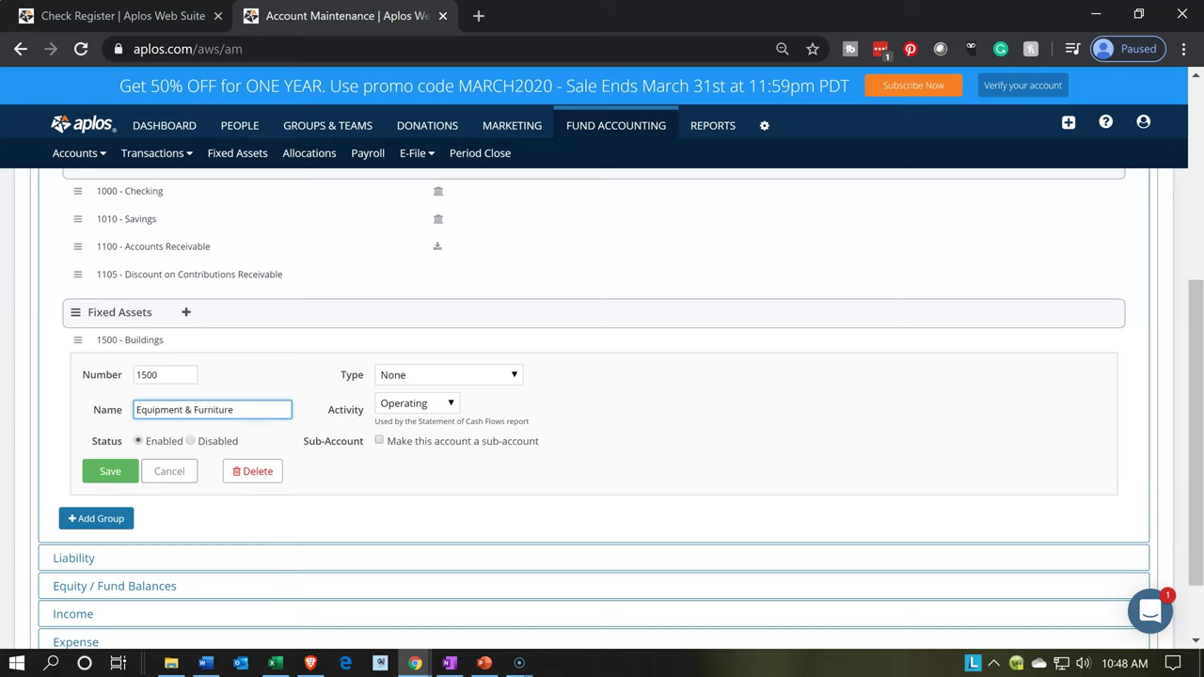
key("alt+Tab")
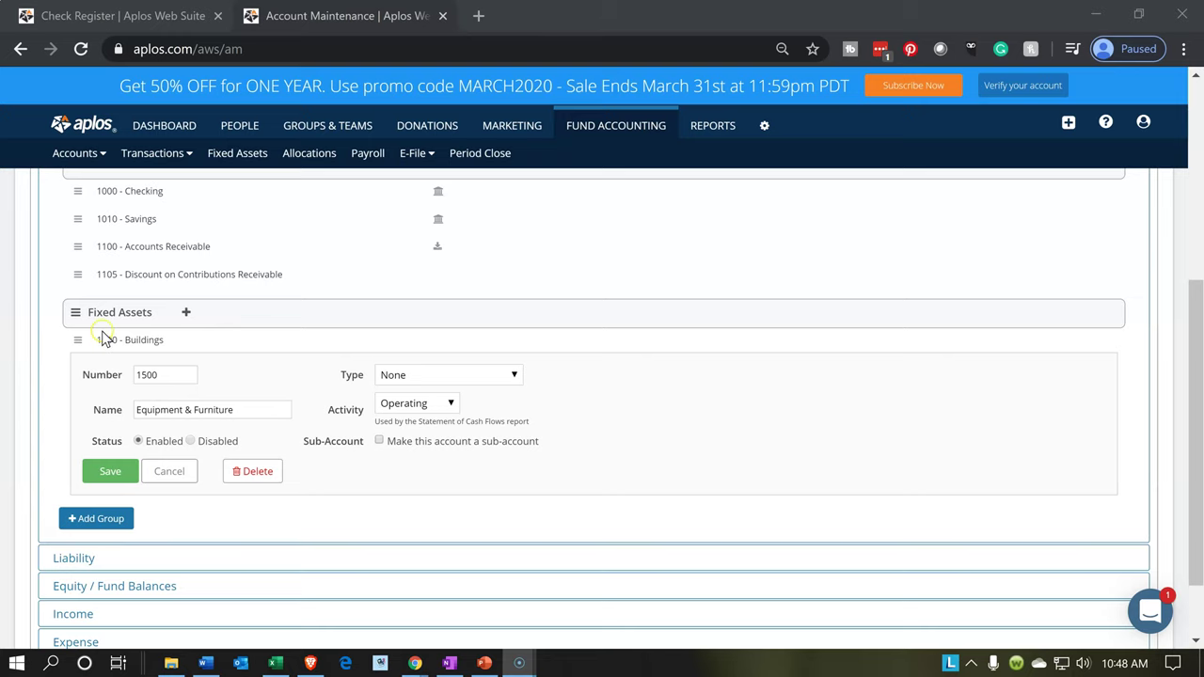
left_click(109, 470)
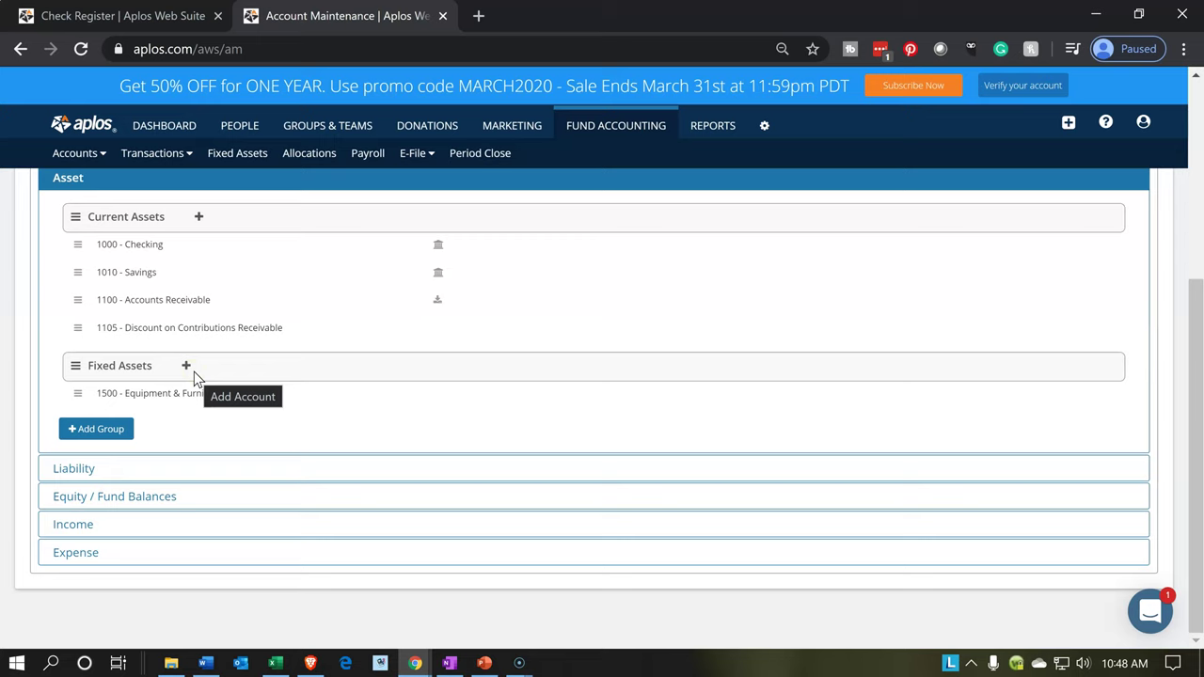
left_click(201, 408)
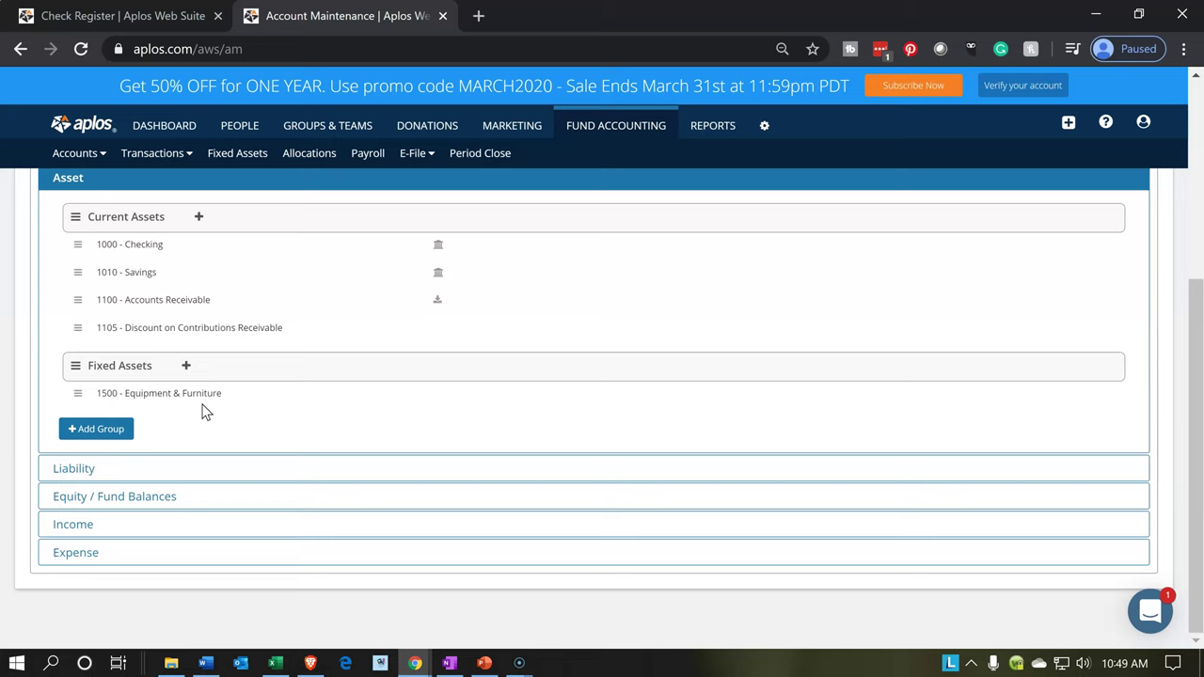
left_click(248, 370)
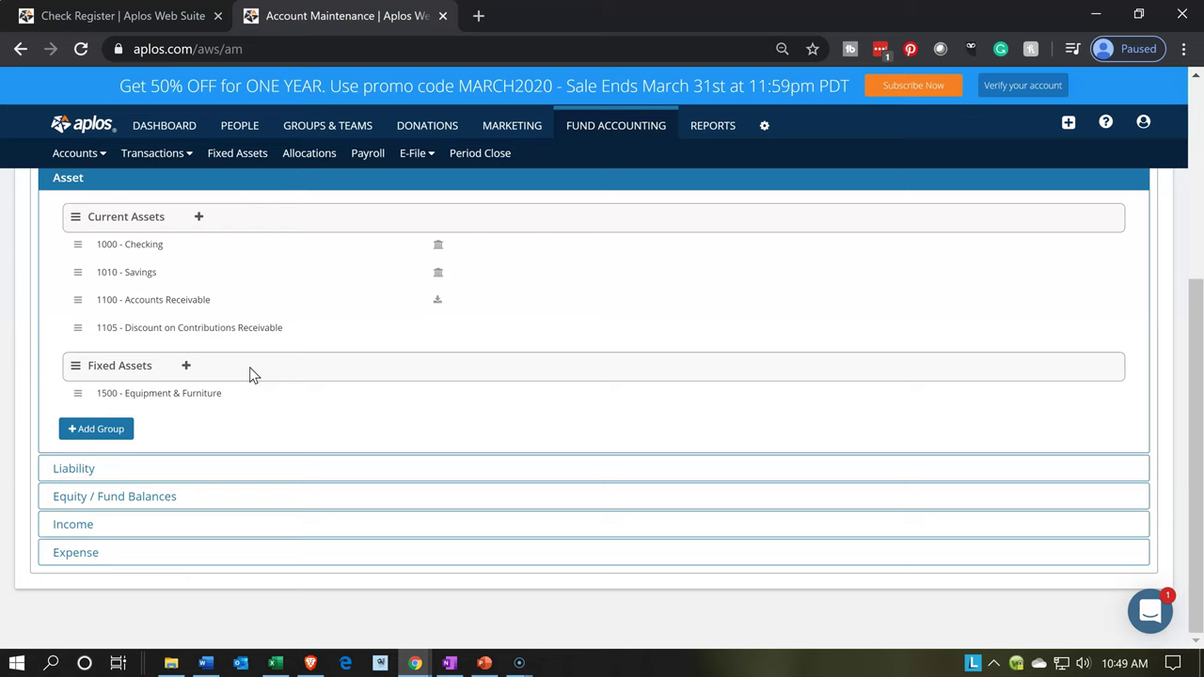
Step: In the check register, assign the Office Depot payment to account 1500 - Equipment & Furniture and fund 3100 - Unrestricted
left_click(156, 19)
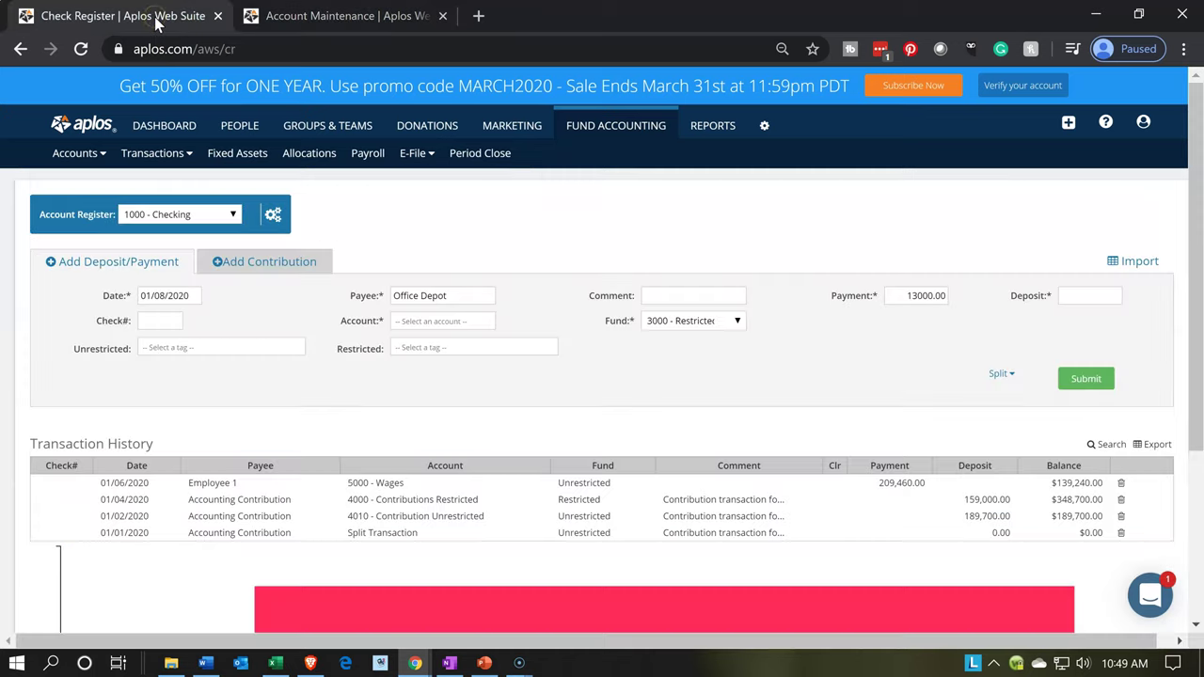
left_click(411, 320)
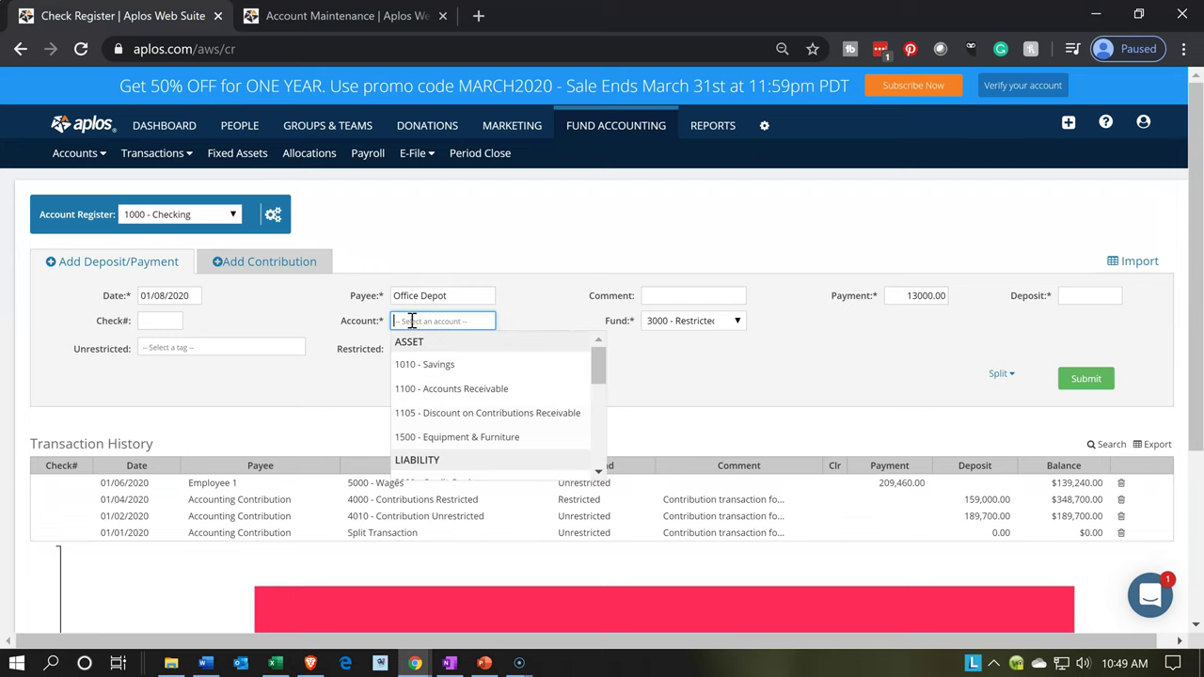
left_click(439, 439)
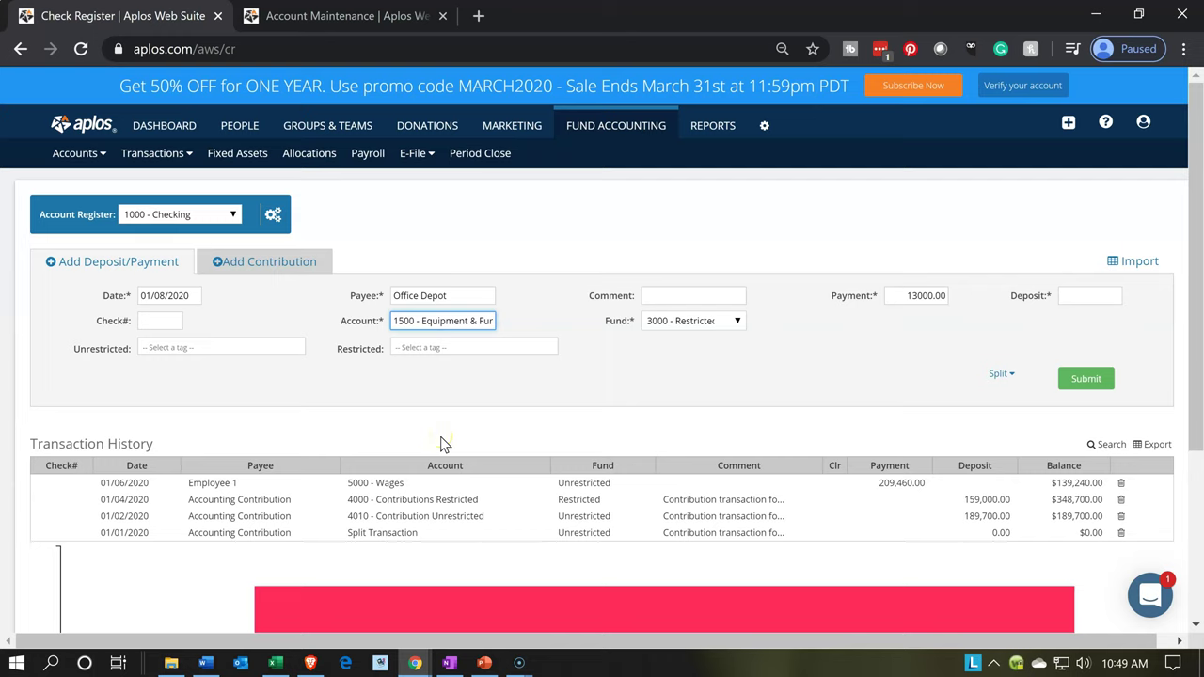
key("Tab")
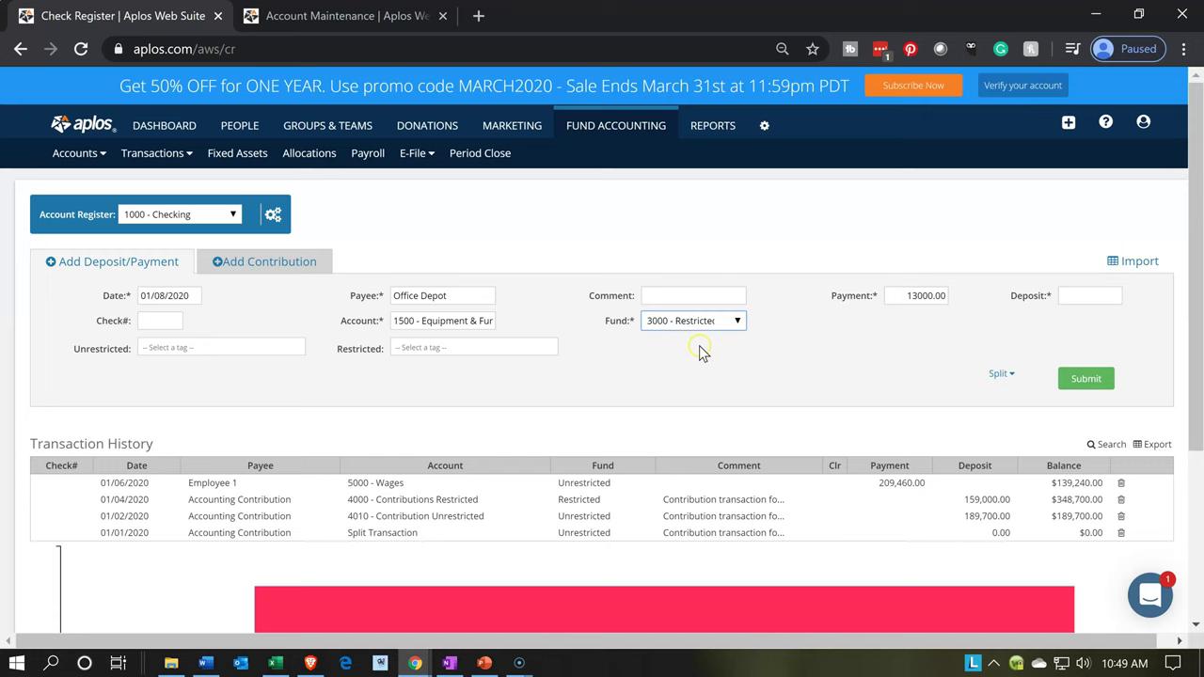
left_click(738, 323)
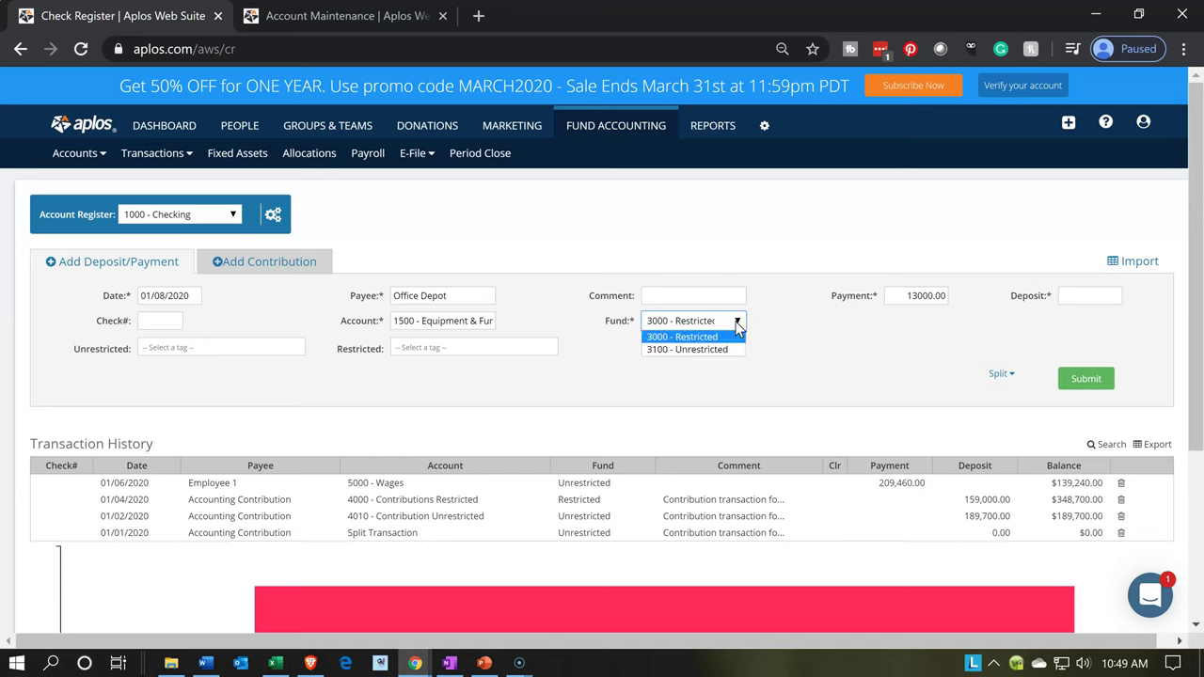
left_click(726, 354)
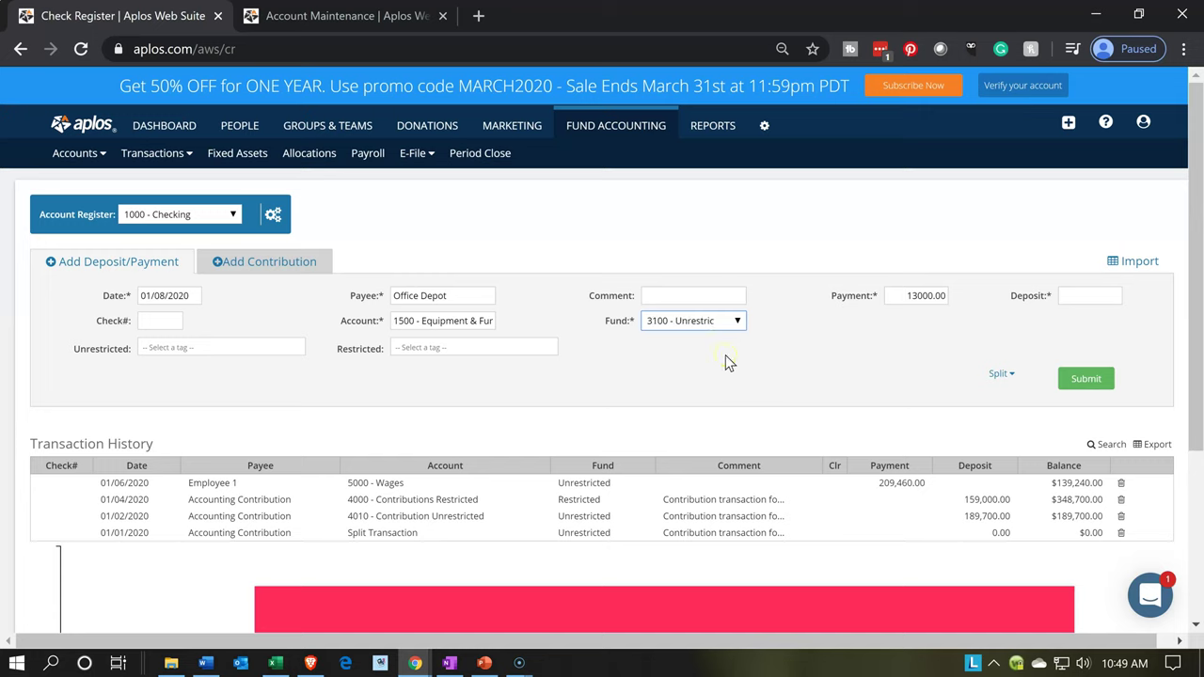
Step: Submit the 13,000.00 Office Depot equipment payment to the Checking register
left_click(671, 356)
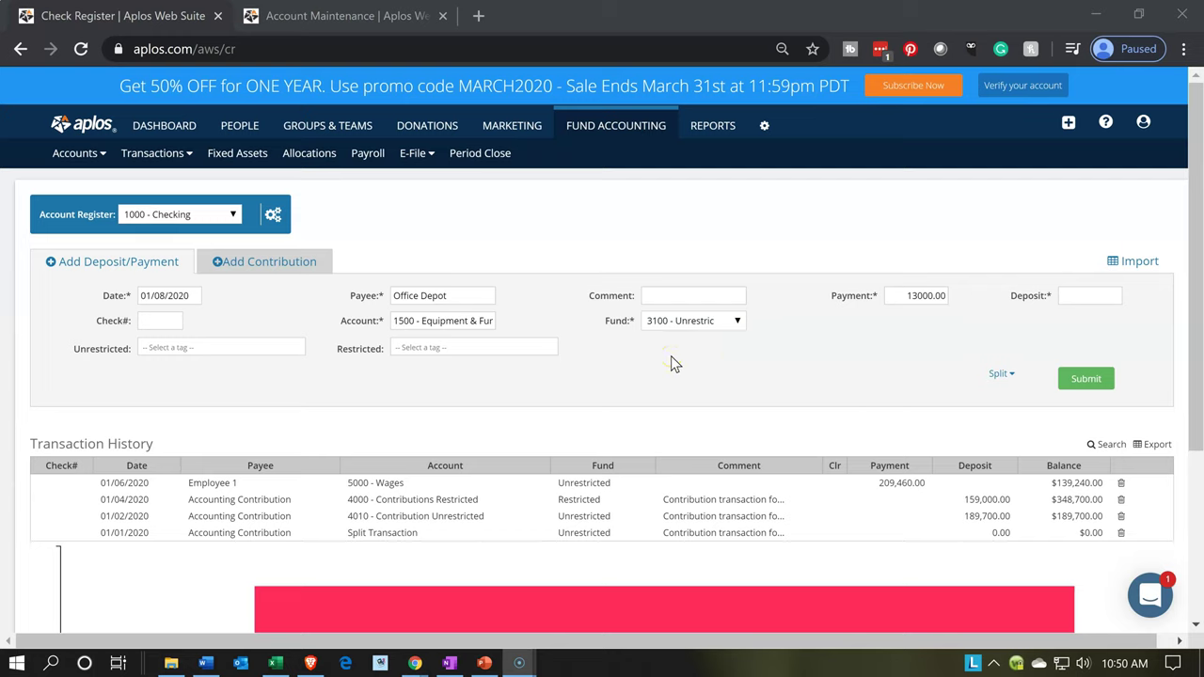
left_click(274, 393)
left_click(383, 382)
left_click(216, 233)
left_click(634, 394)
left_click(1087, 380)
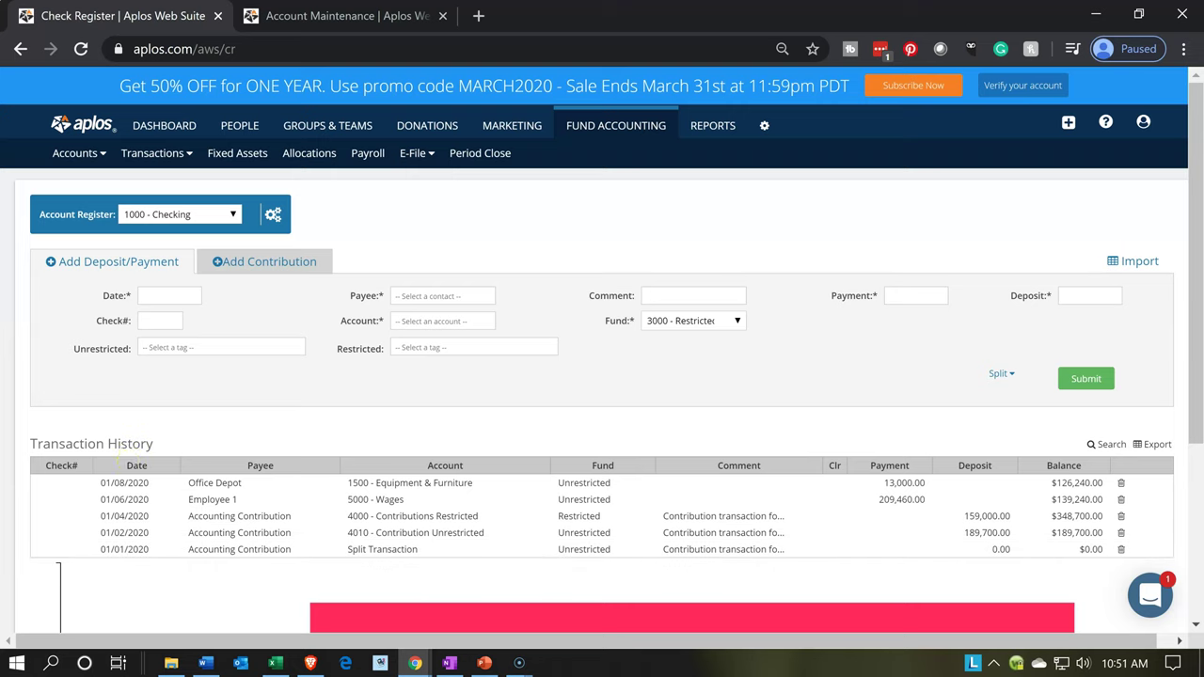
Step: Open the Balance Sheet by Fund report in place of the chart of accounts page
left_click(324, 15)
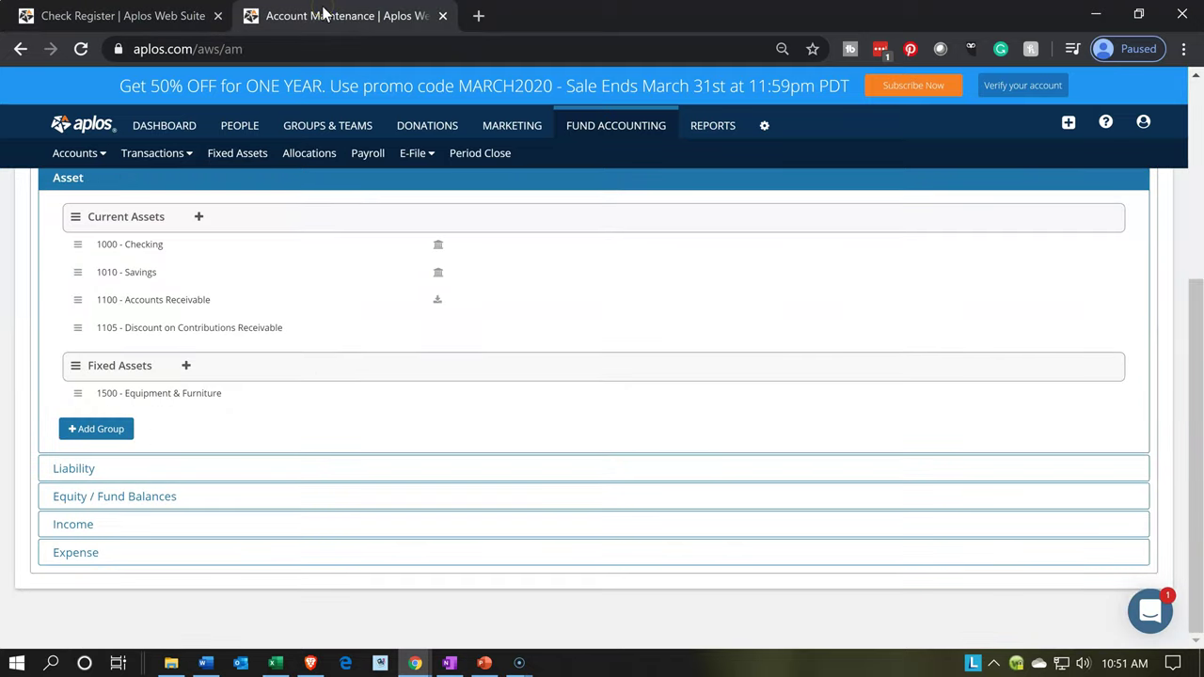
scroll(532, 393, "up", 4)
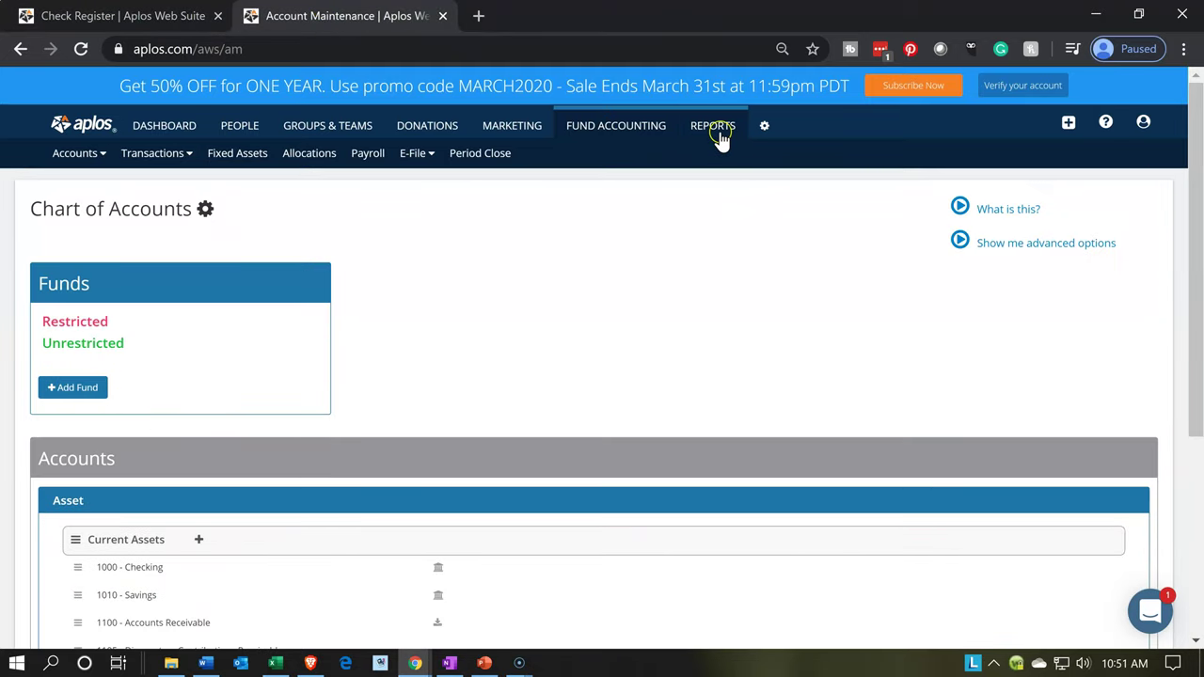
left_click(720, 138)
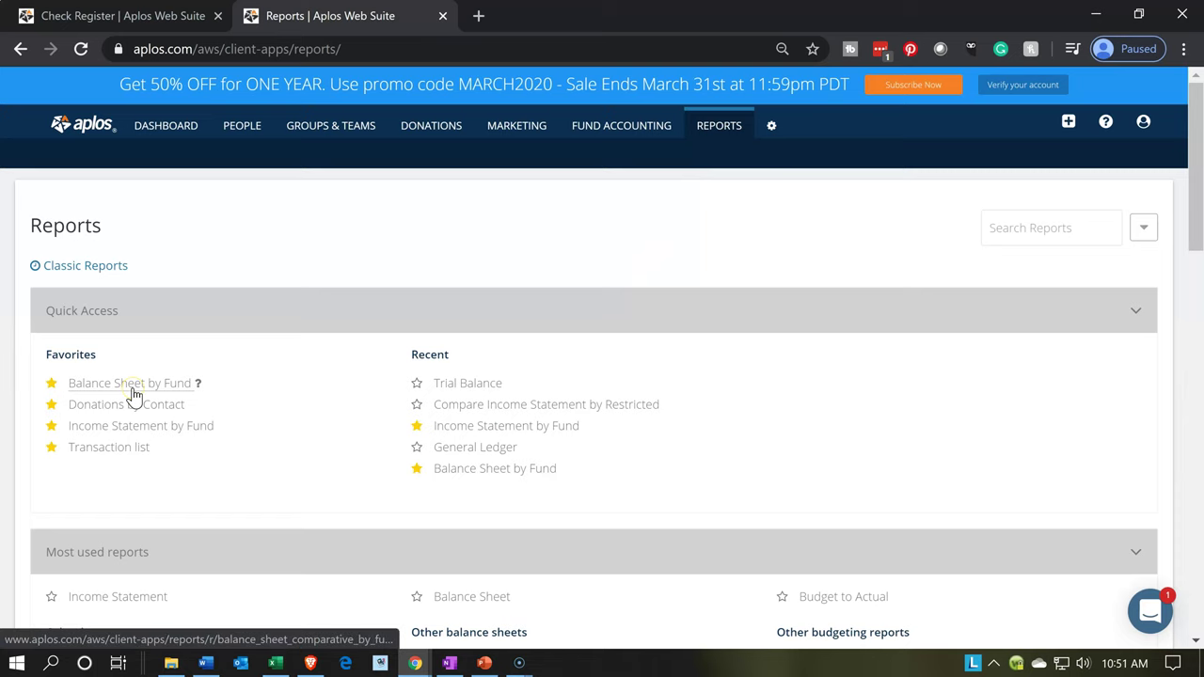
left_click(133, 394)
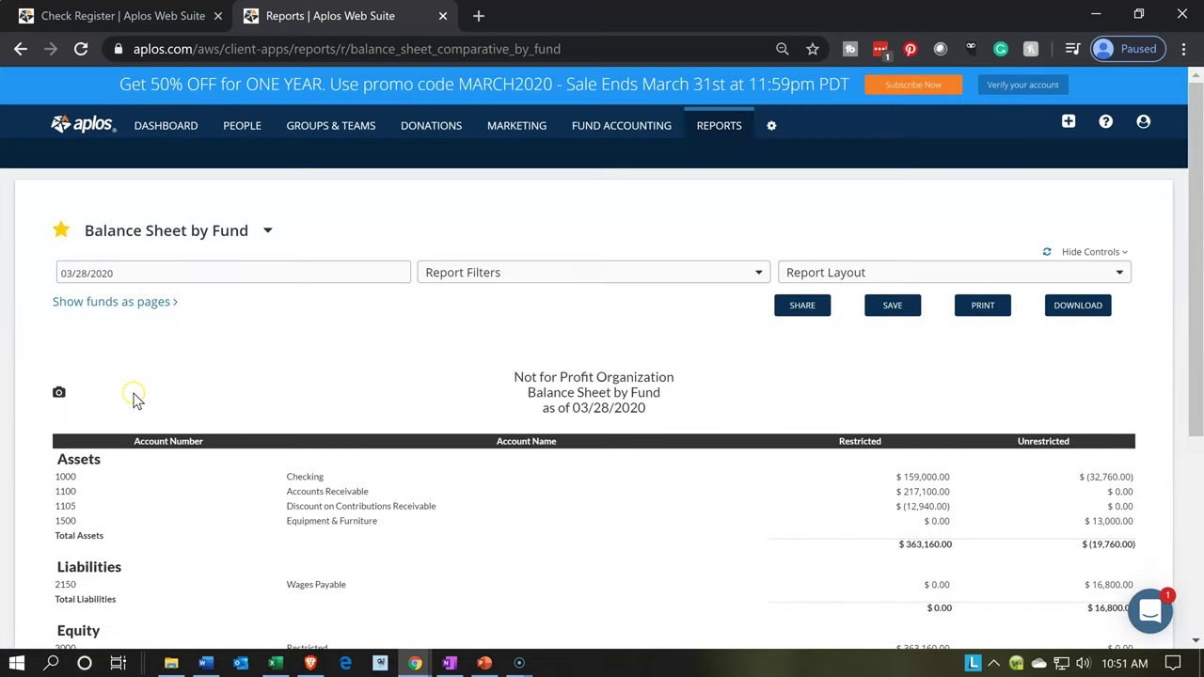
Step: Duplicate the check register page and open the Income Statement by Fund report in the copy
left_click(177, 23)
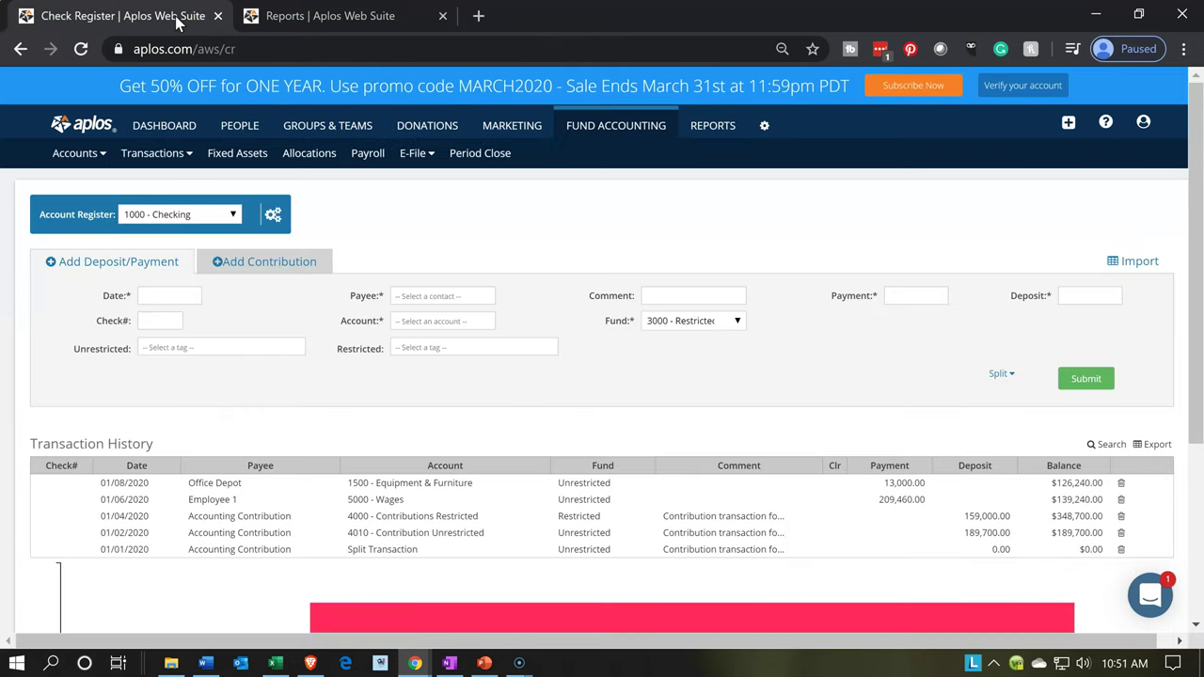
right_click(177, 23)
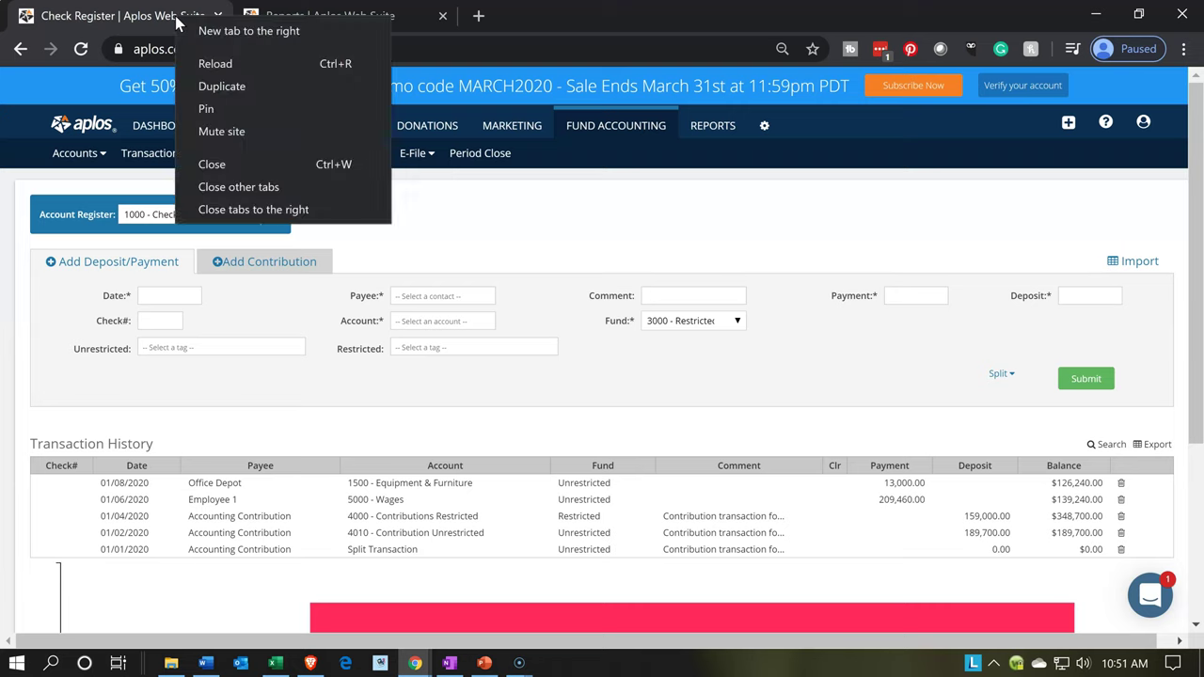
left_click(204, 85)
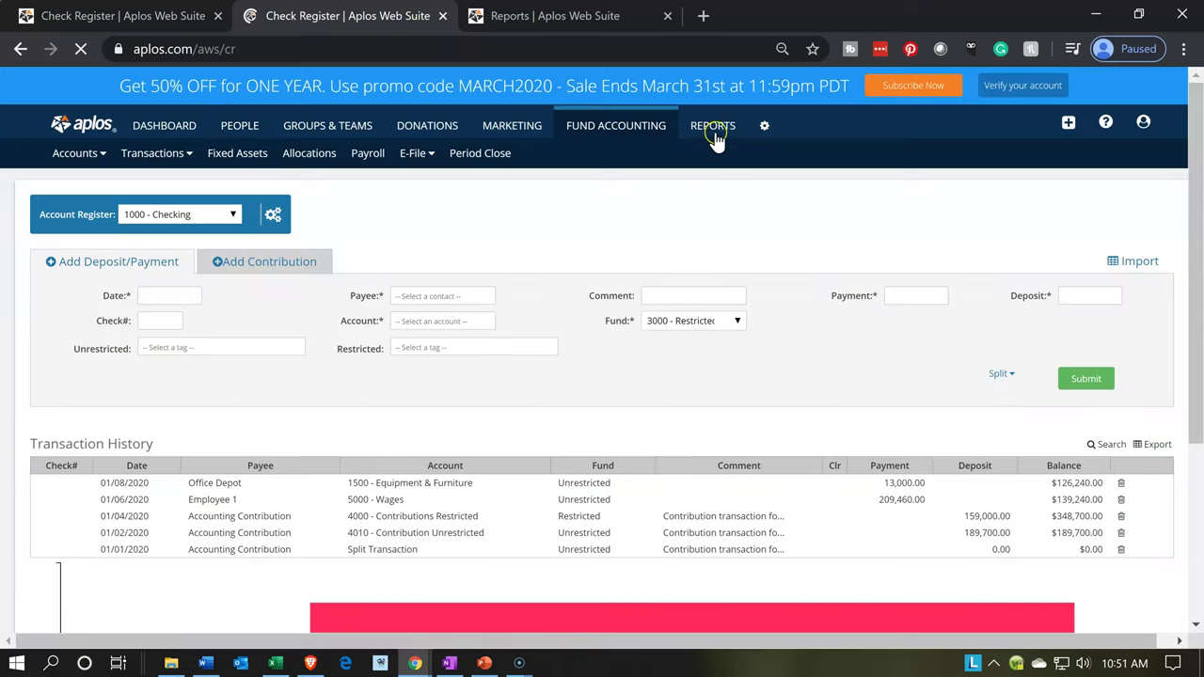
left_click(715, 135)
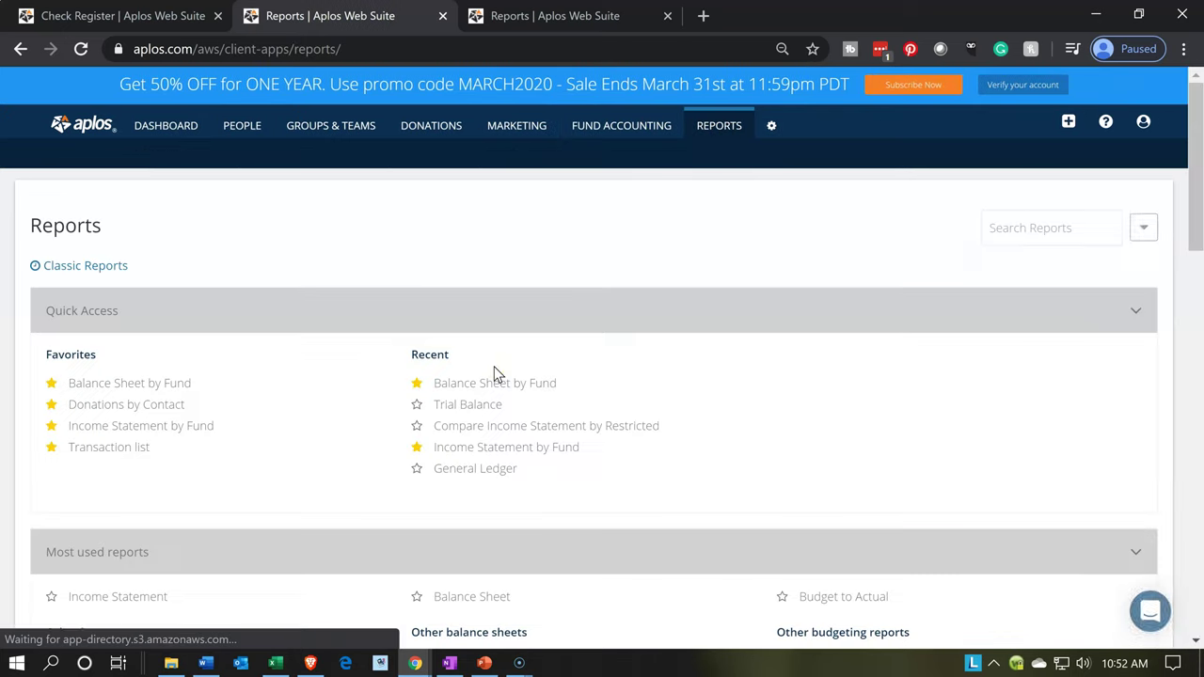
left_click(182, 428)
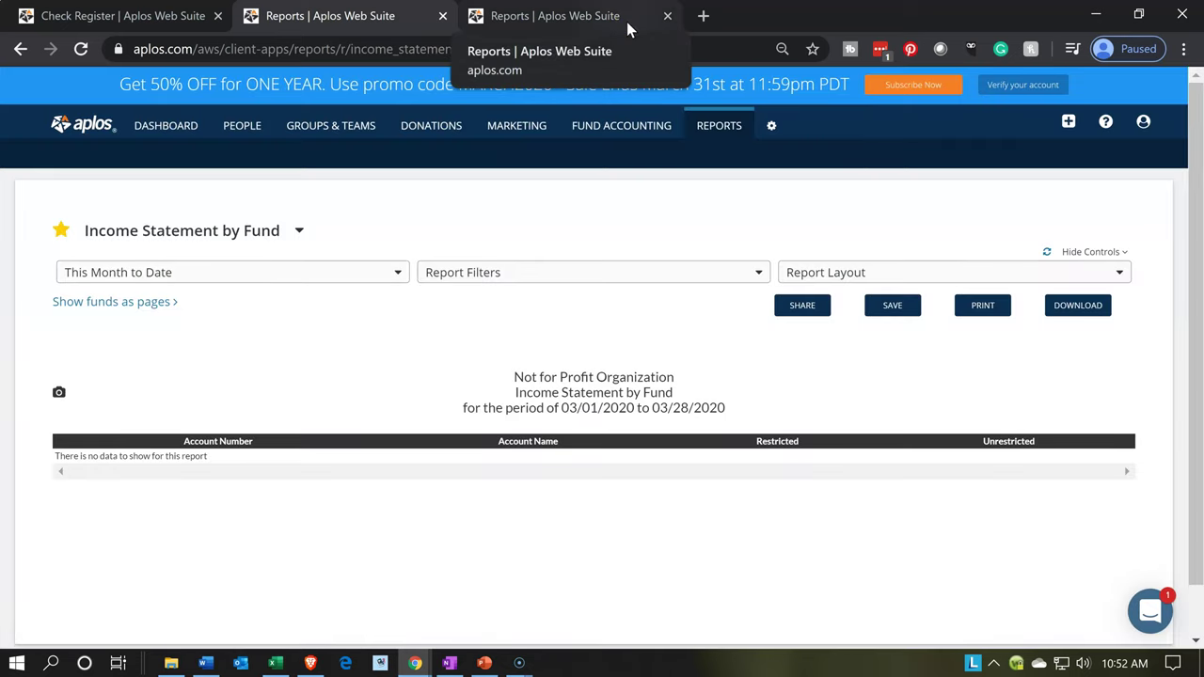
Step: Set the Balance Sheet by Fund date to 01/31/2020 and check the Equipment & Furniture line under assets
left_click(627, 23)
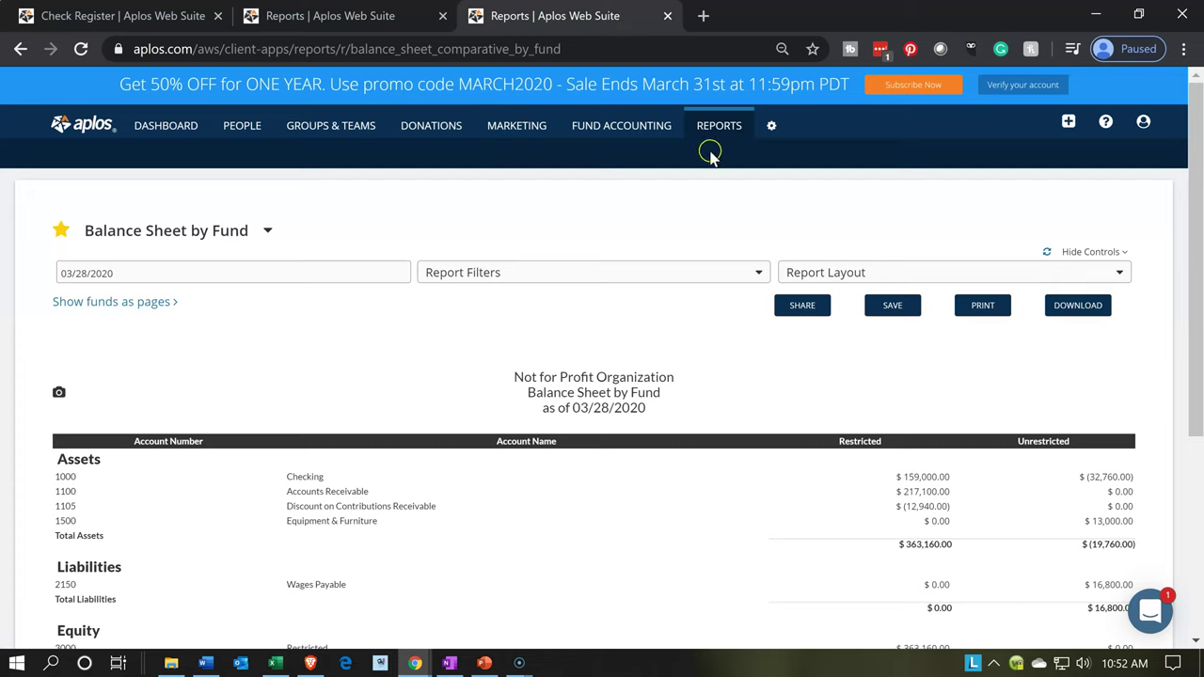
left_click(371, 264)
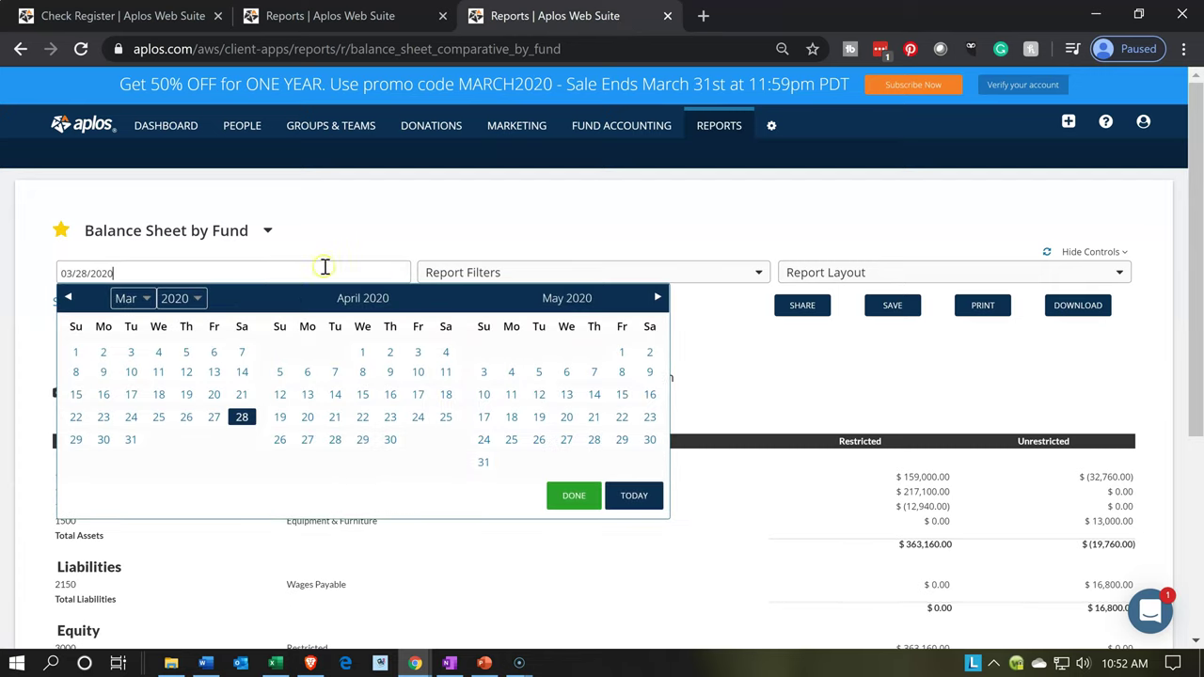
left_click(67, 297)
left_click(68, 297)
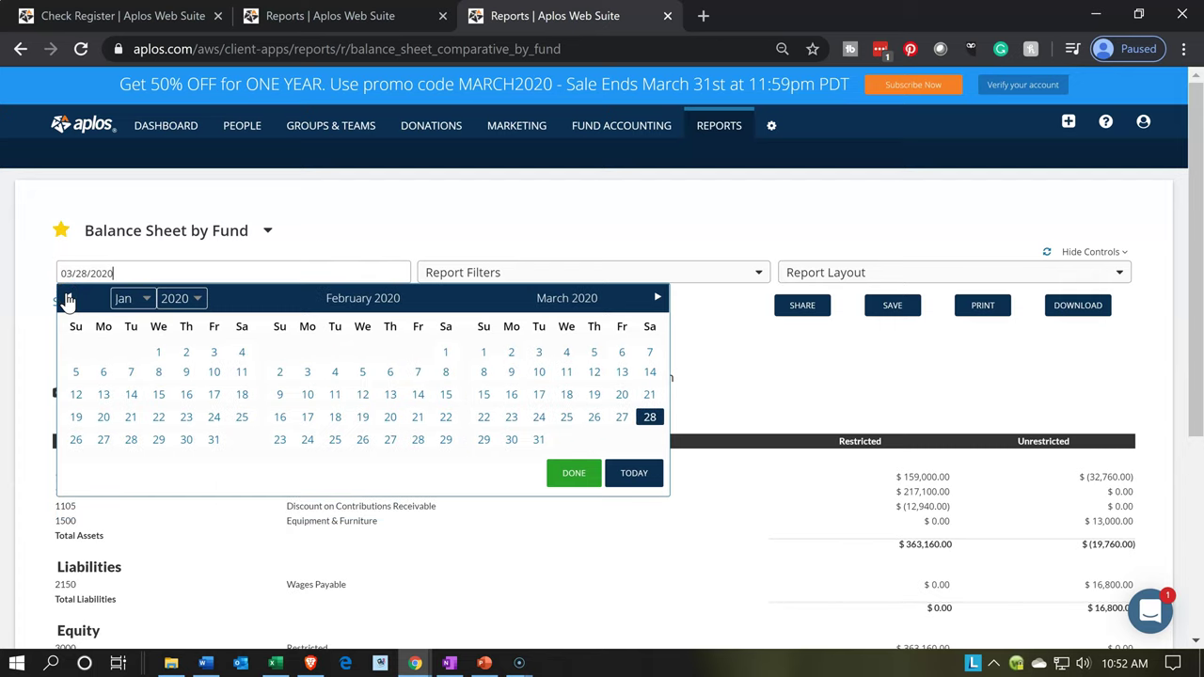
left_click(213, 441)
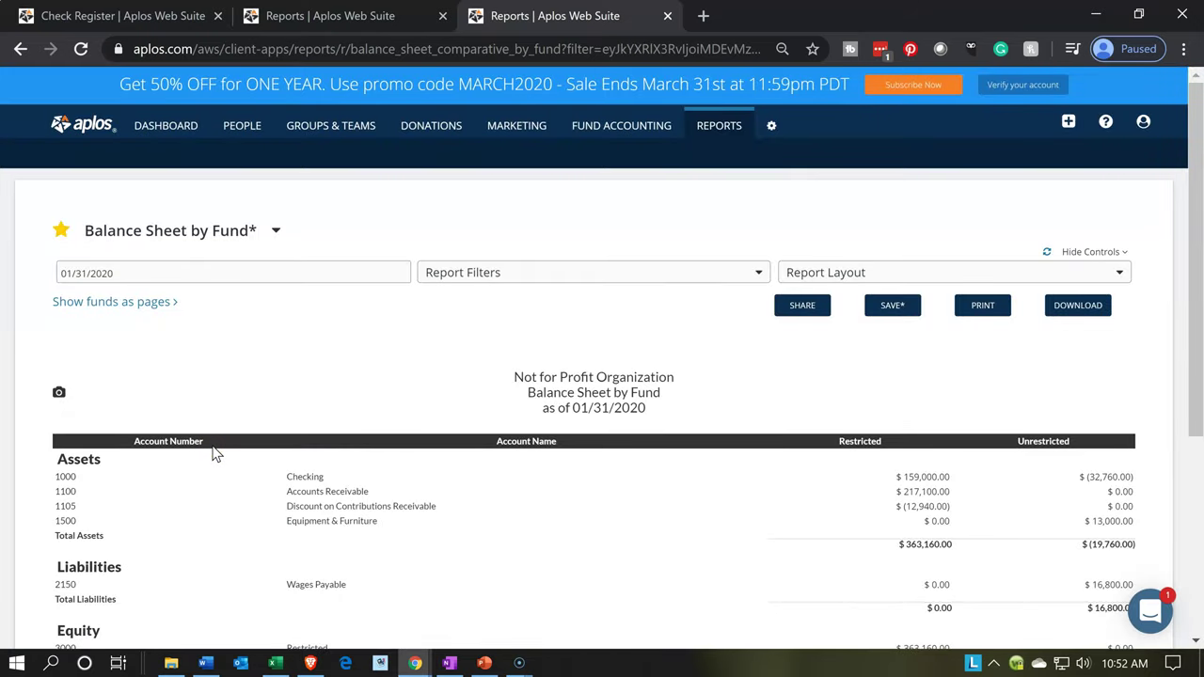
scroll(214, 453, "down", 1)
left_click(174, 420)
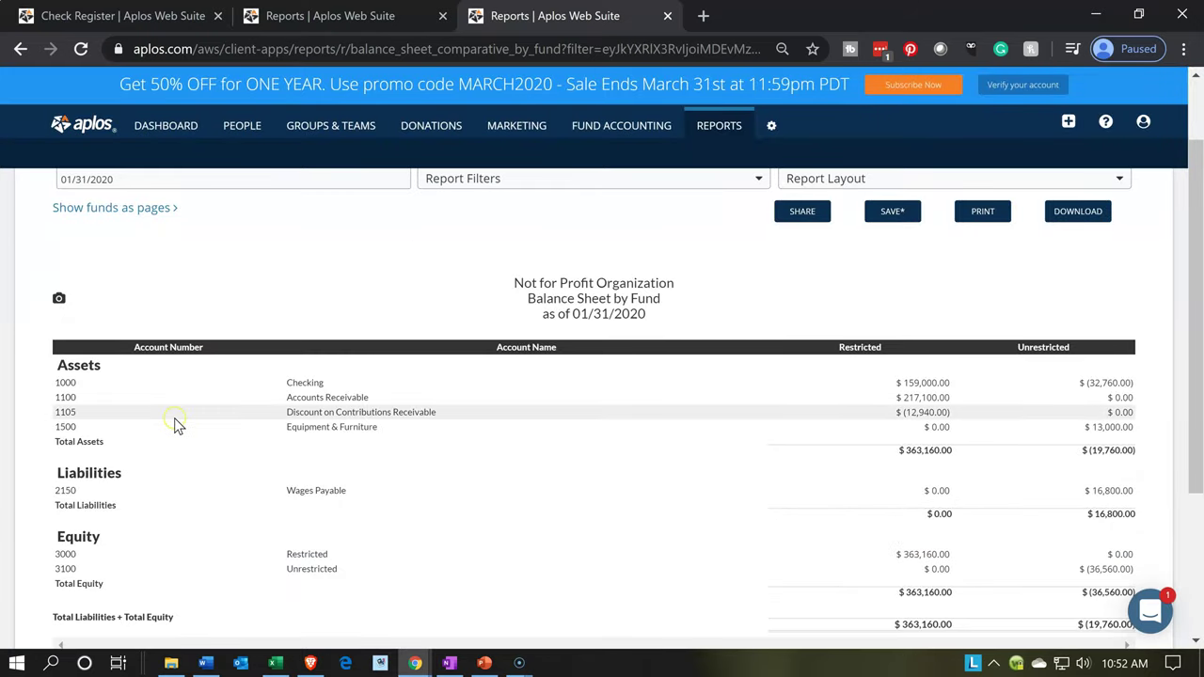
left_click(331, 431)
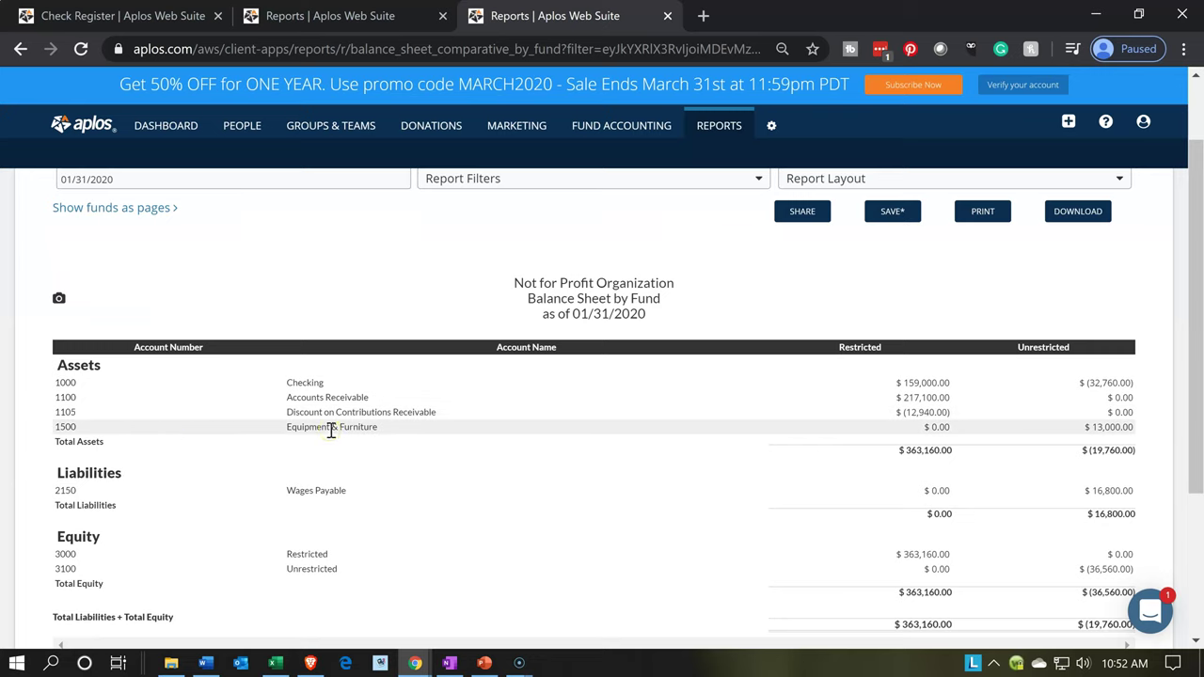
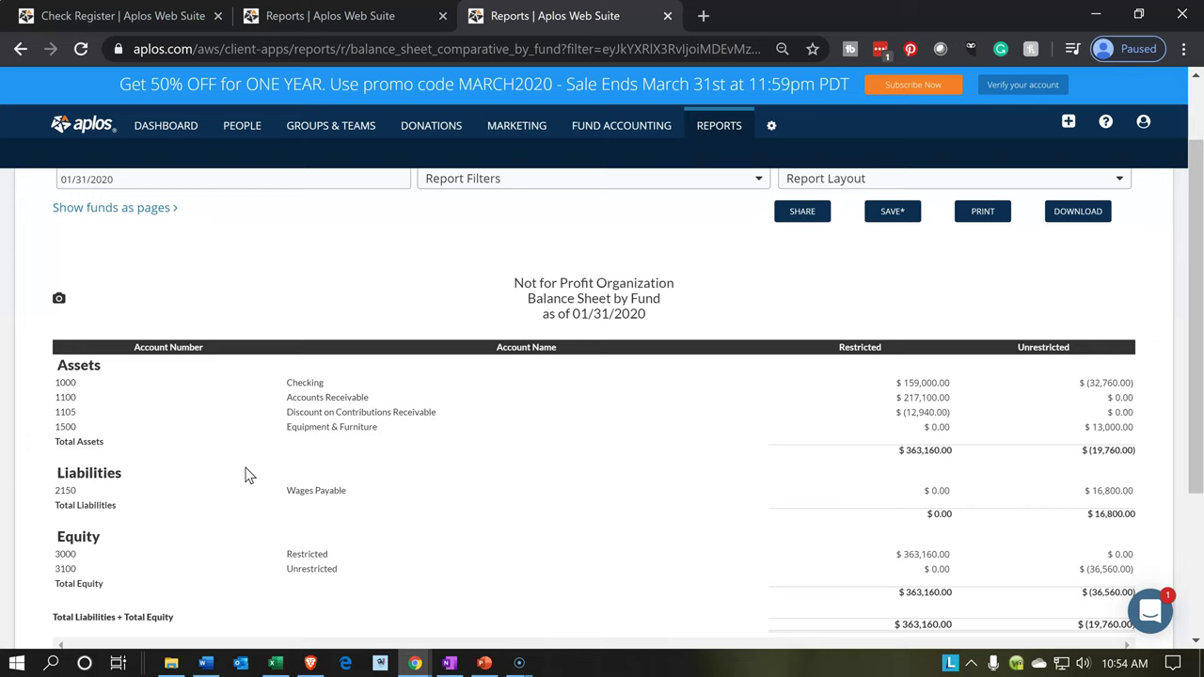
Step: Apply the Subtotal By Group layout option to the Balance Sheet by Fund report
left_click(1016, 478)
scroll(1014, 479, "up", 1)
left_click(996, 279)
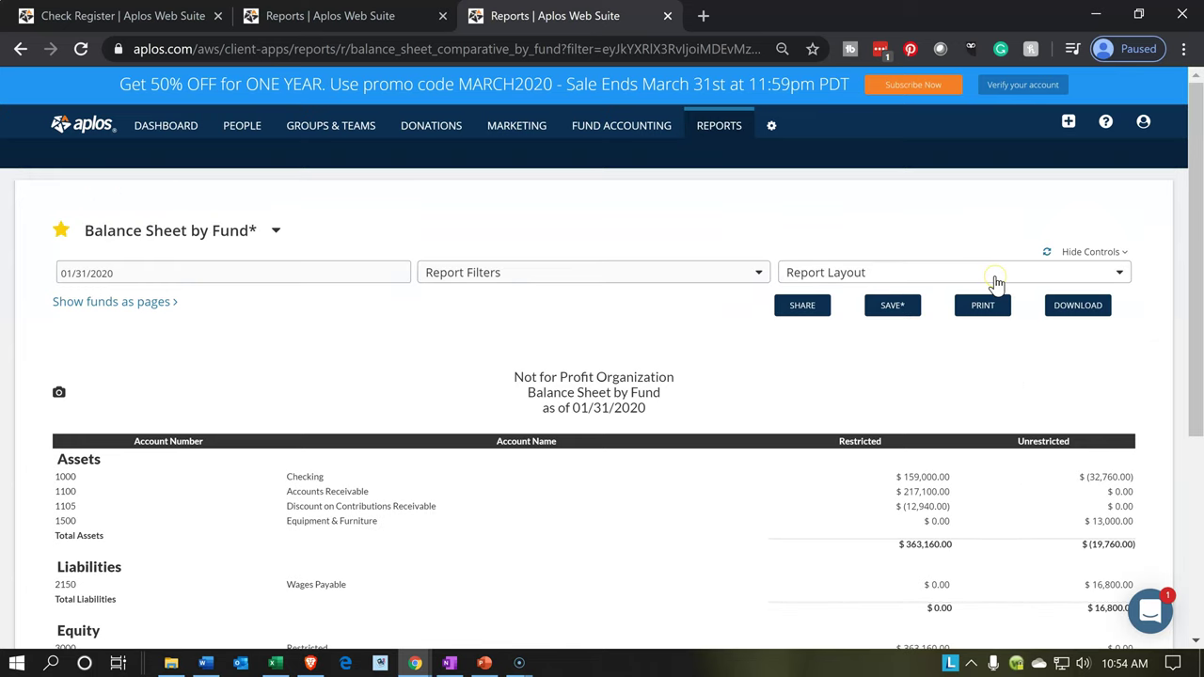
left_click(811, 347)
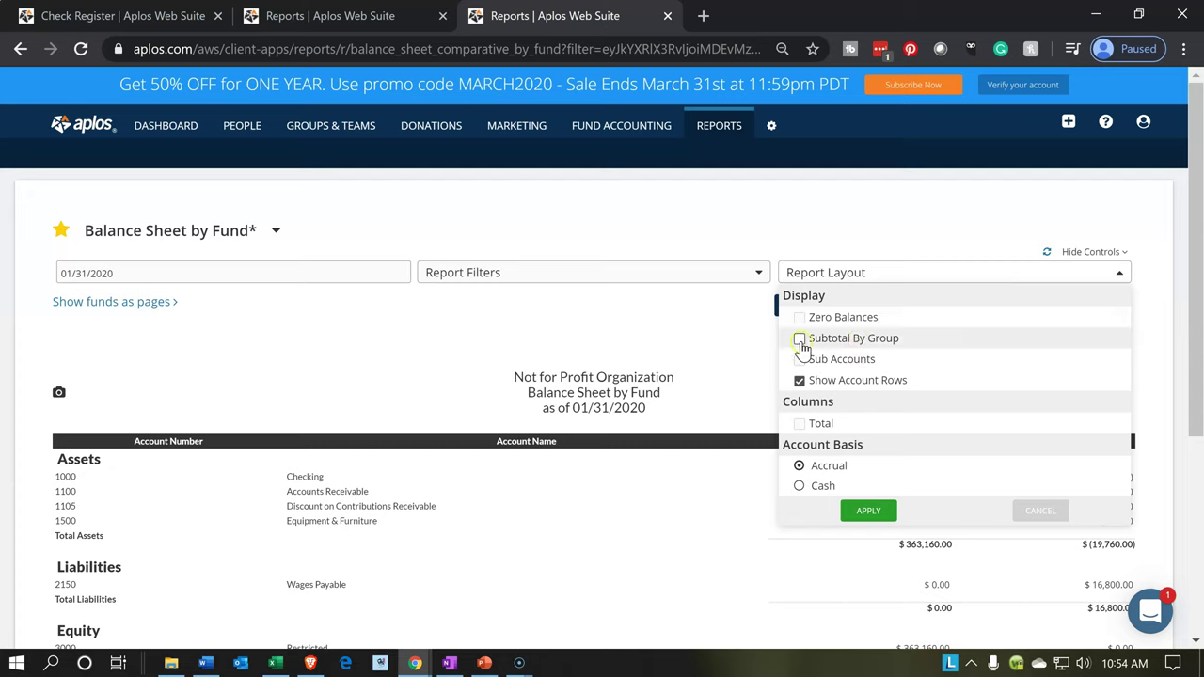
left_click(801, 340)
left_click(870, 496)
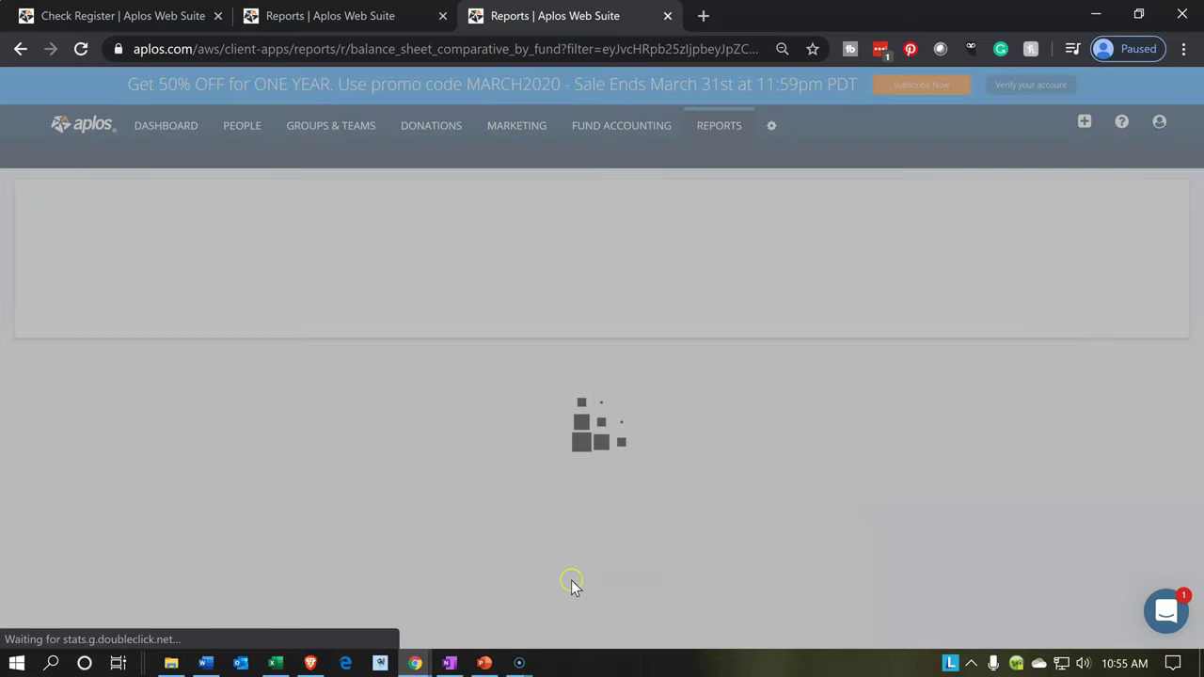
scroll(235, 518, "down", 1)
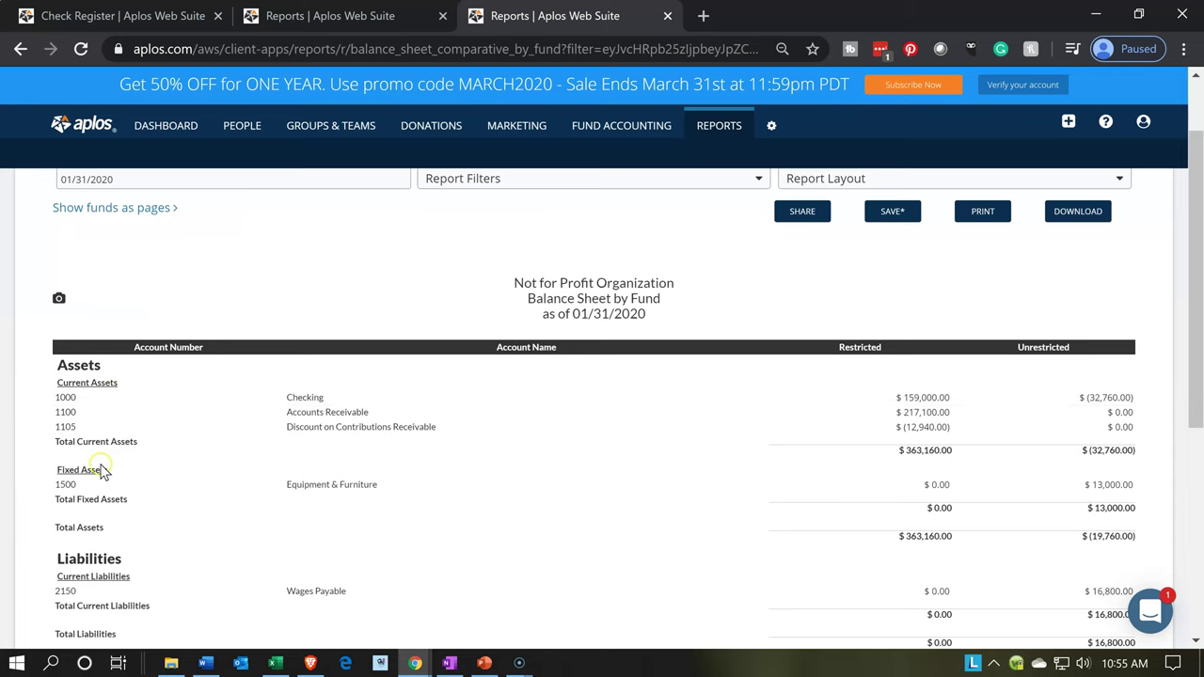
Step: Review the grouped balance sheet and view the ledger detail behind the unrestricted Equipment & Furniture amount, returning to the report
scroll(109, 472, "down", 1)
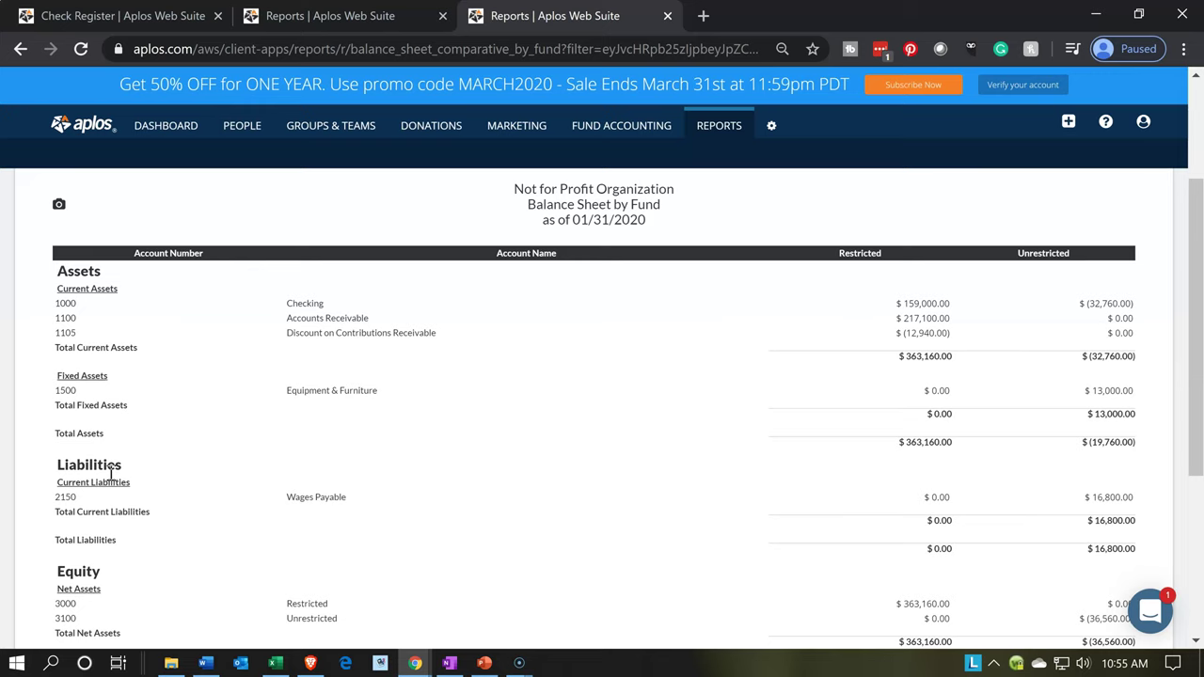
scroll(111, 473, "down", 1)
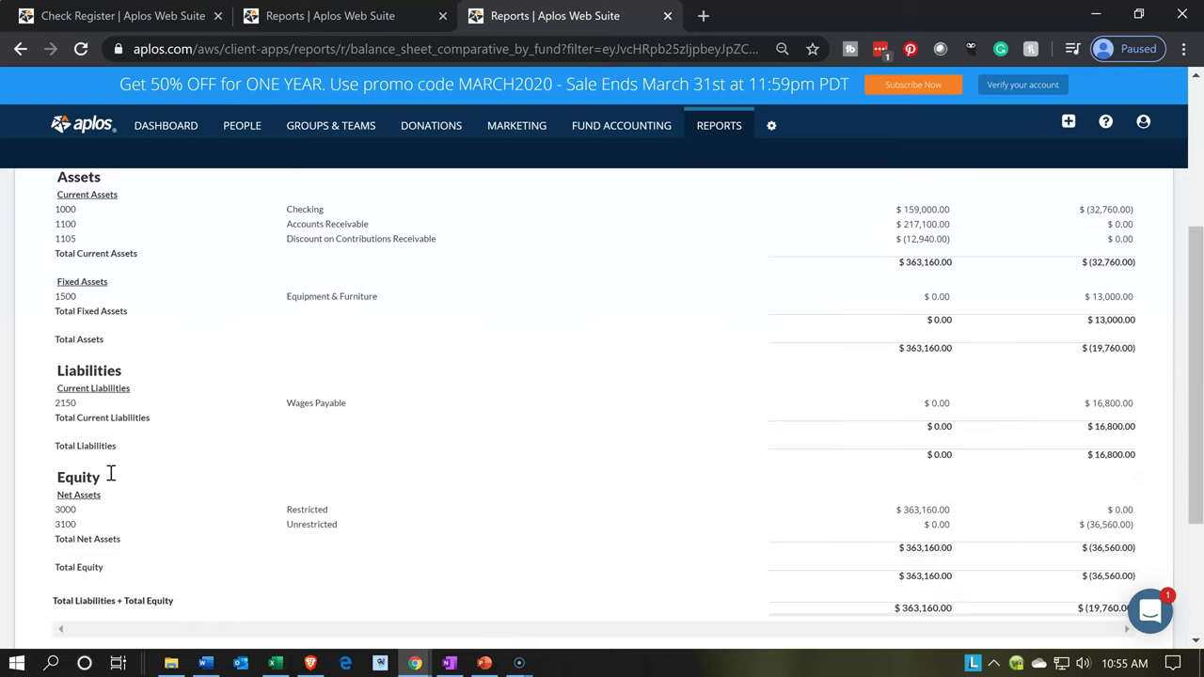
scroll(109, 480, "down", 1)
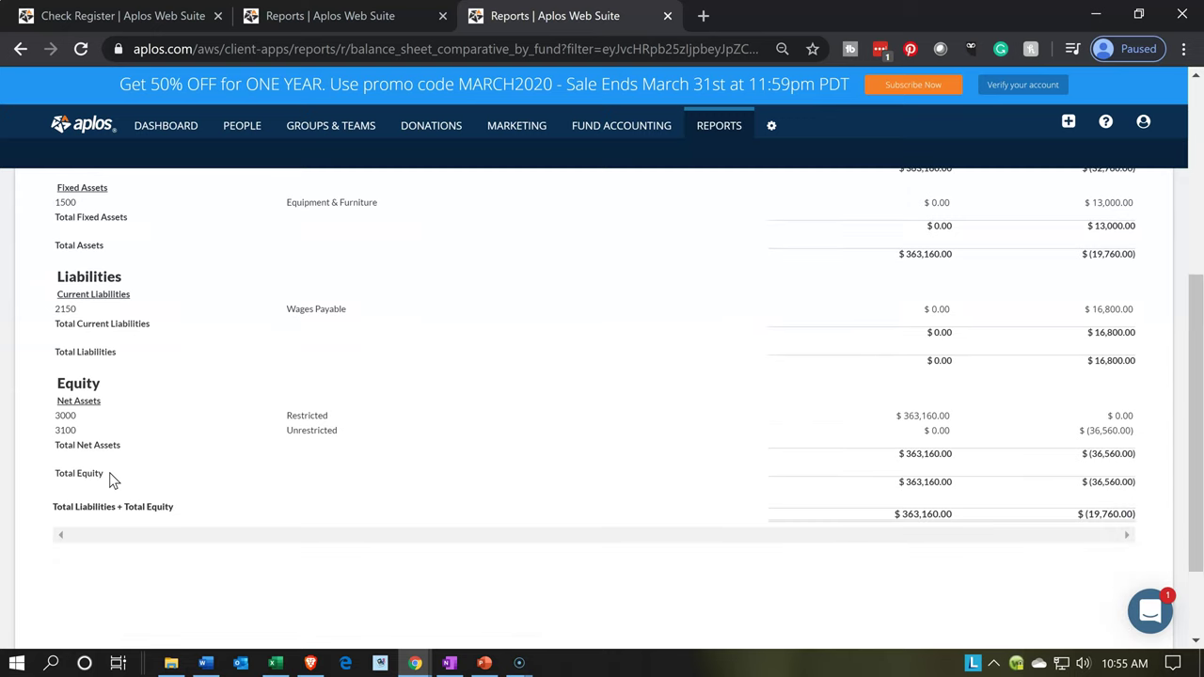
scroll(109, 480, "up", 1)
scroll(109, 473, "up", 1)
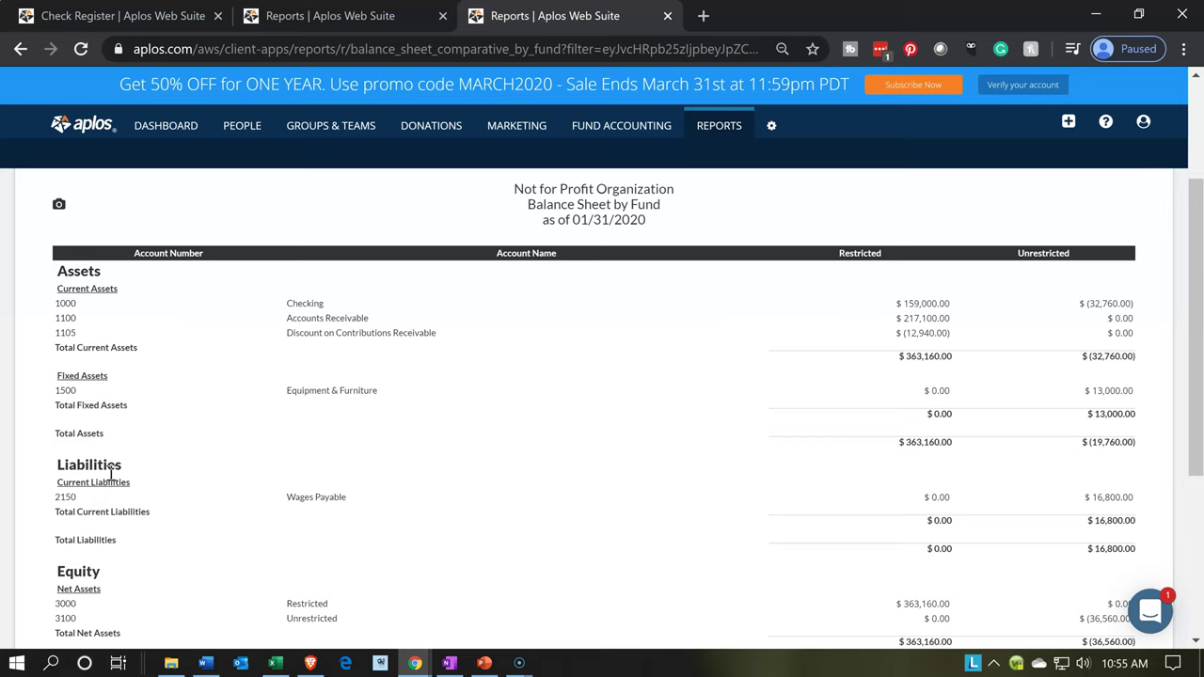
left_click(1109, 395)
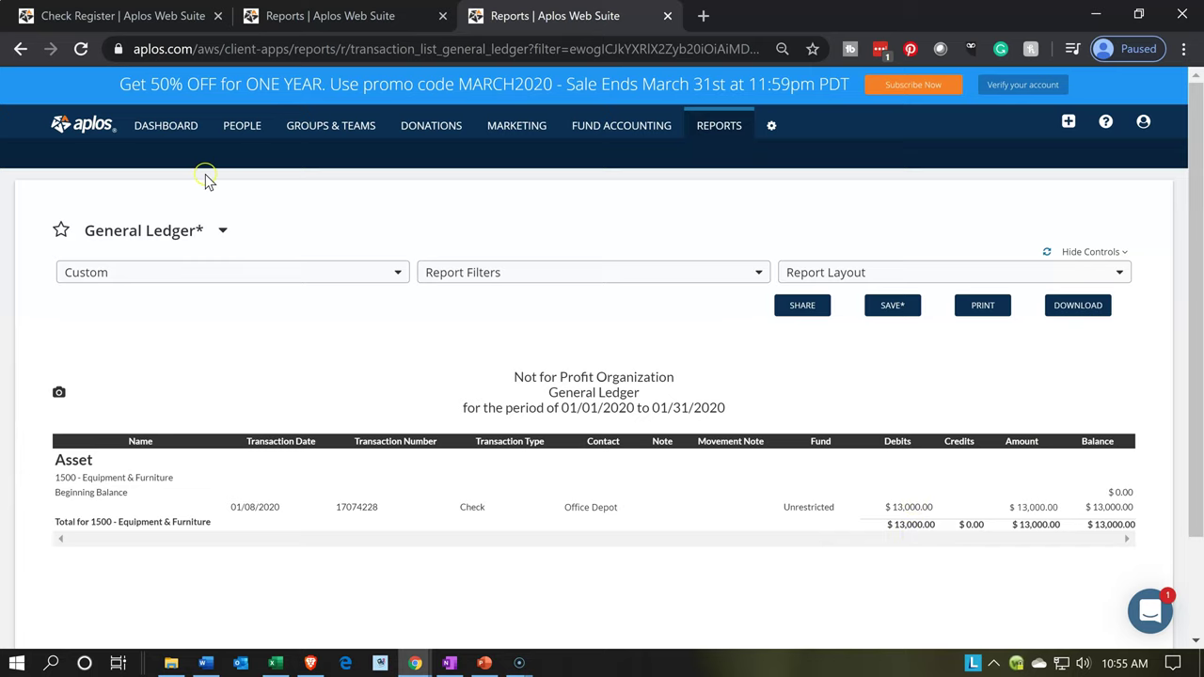
left_click(18, 51)
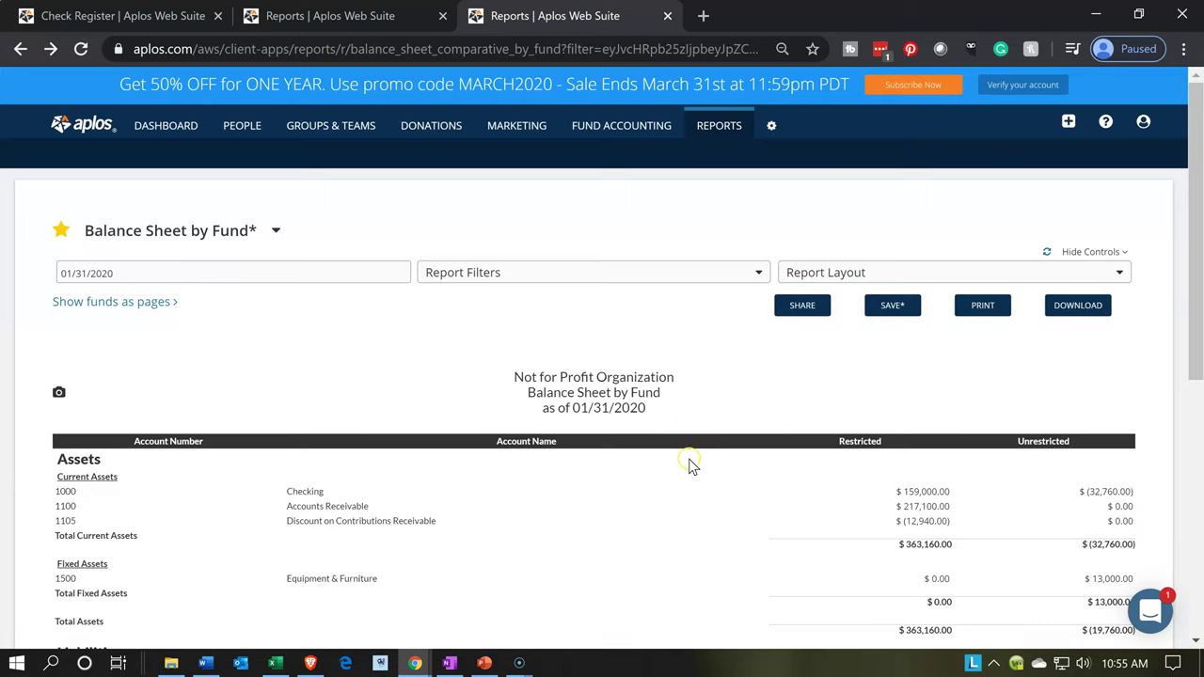
Step: View the general ledger detail behind the unrestricted Checking balance, including the Office Depot payment, and return to the balance sheet
left_click(1088, 493)
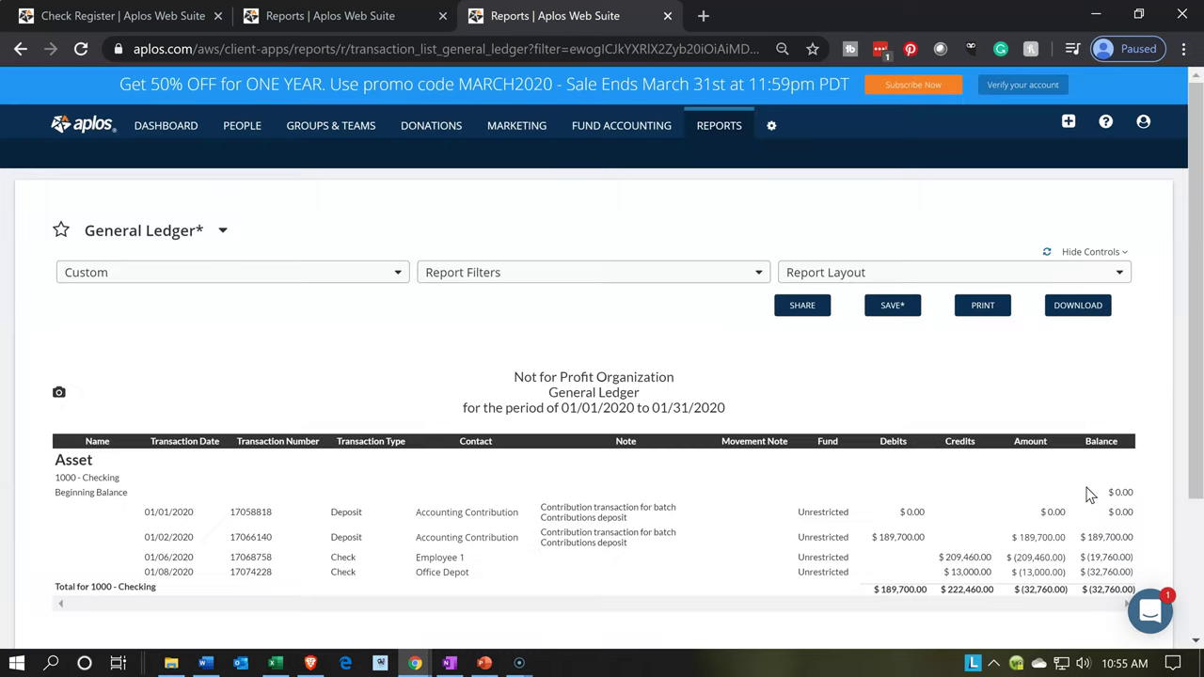
scroll(802, 500, "down", 1)
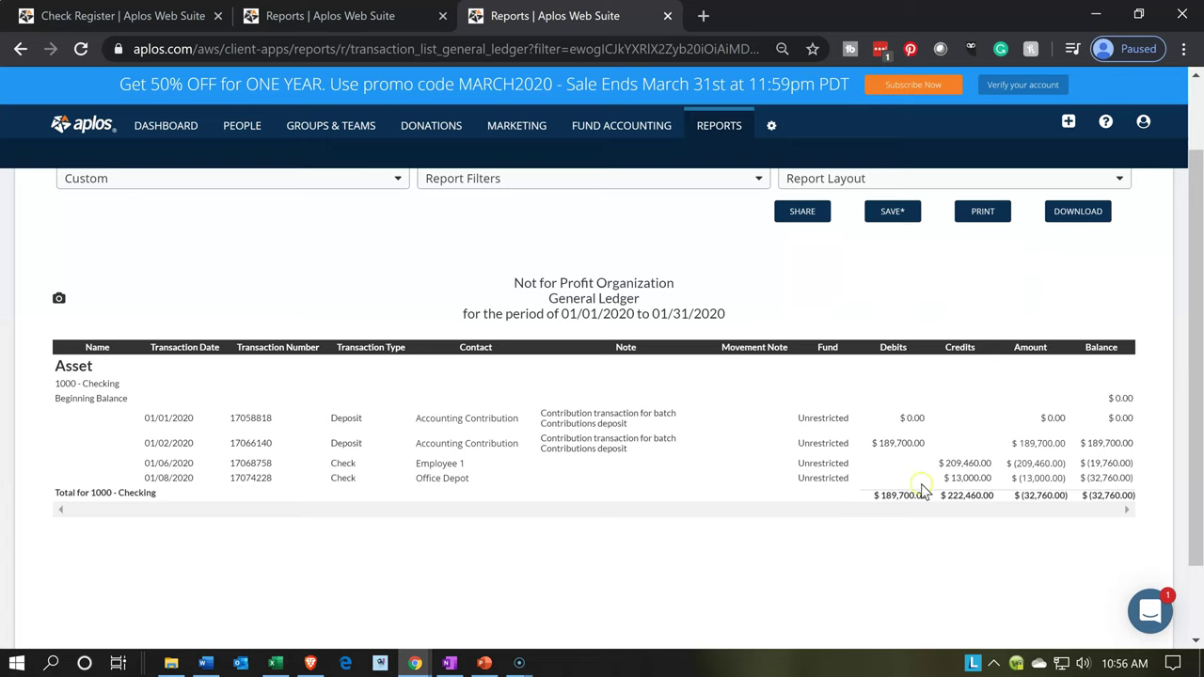
left_click(21, 48)
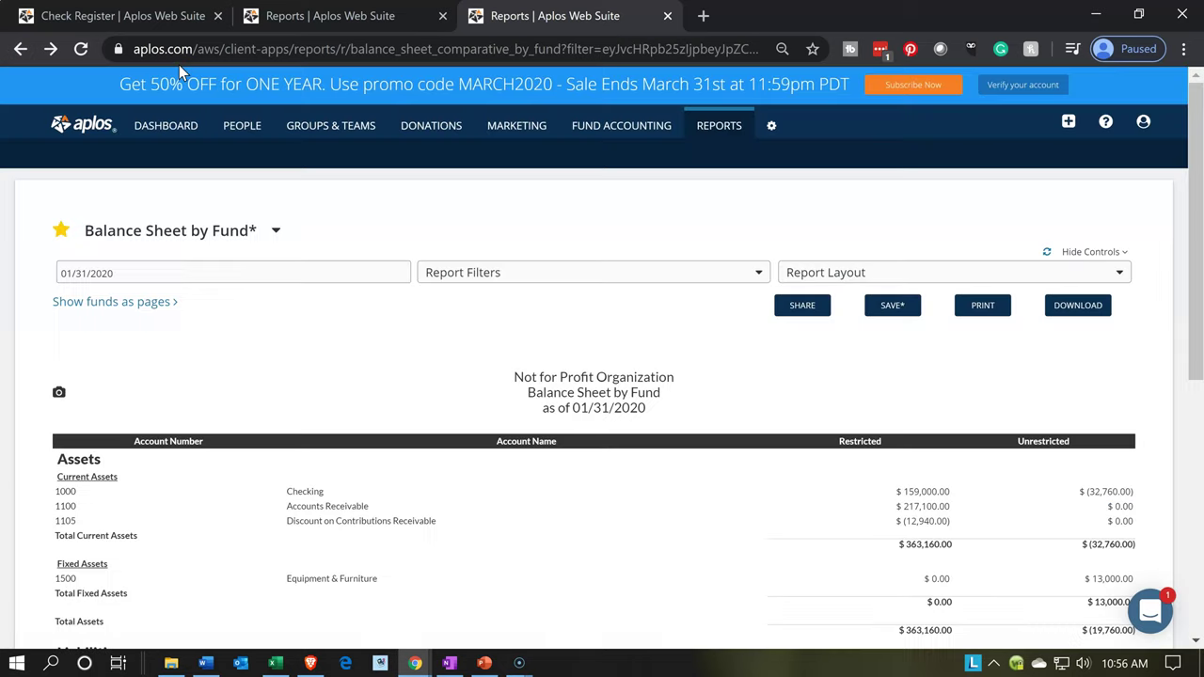
Step: Switch the Income Statement by Fund to This Year to Date and review its income, expenses and fund summary
left_click(306, 17)
scroll(311, 339, "up", 3)
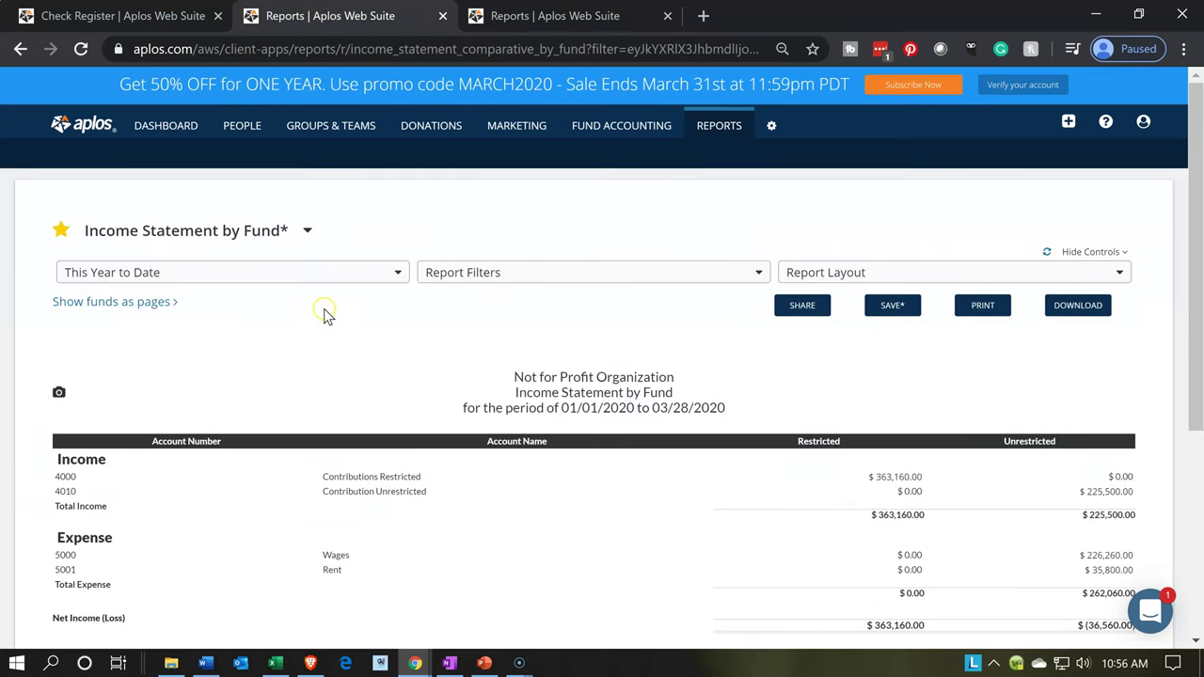
left_click(332, 280)
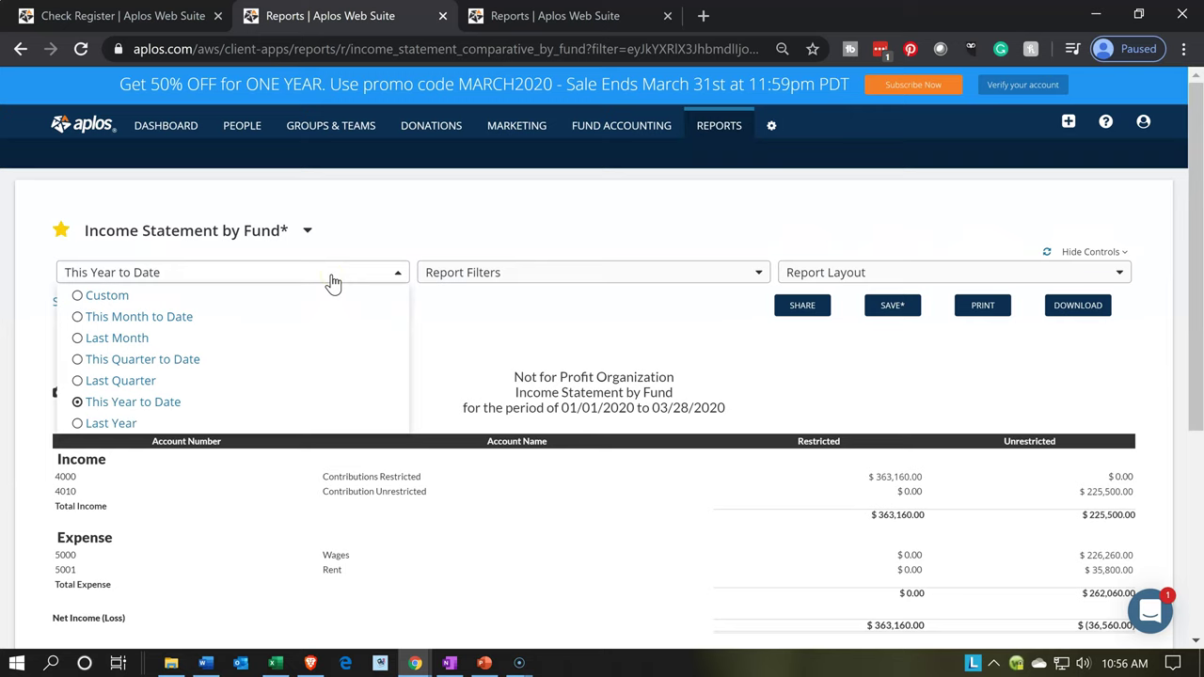
left_click(333, 280)
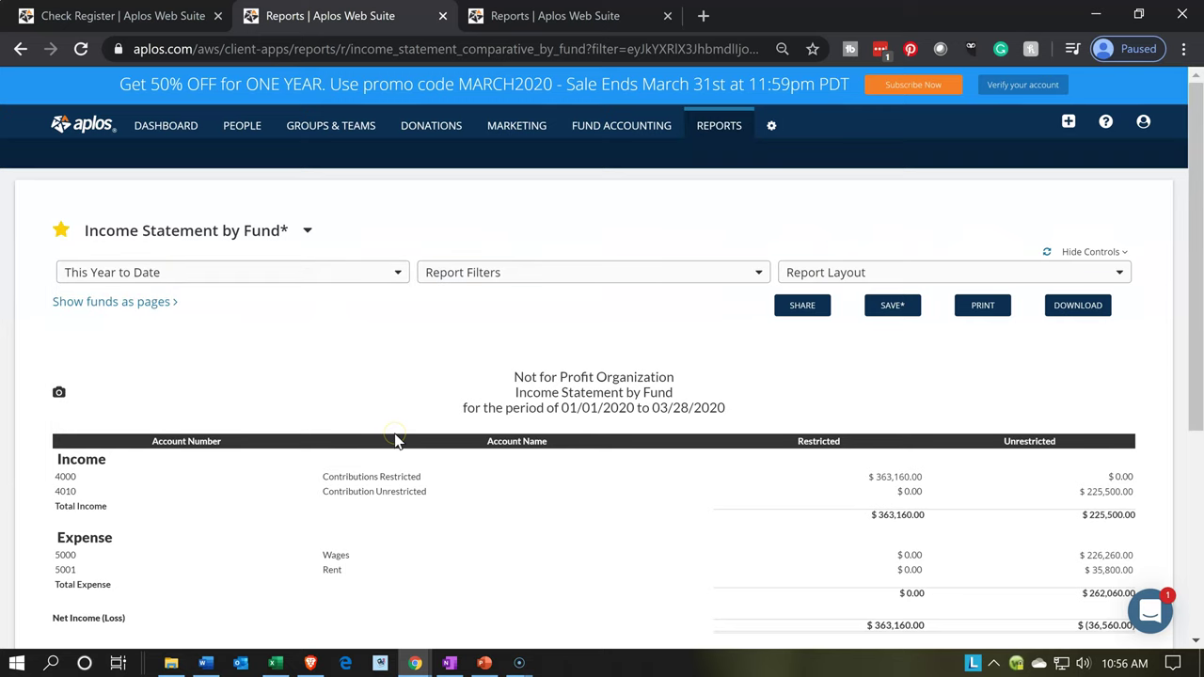
scroll(395, 441, "down", 1)
scroll(395, 442, "down", 1)
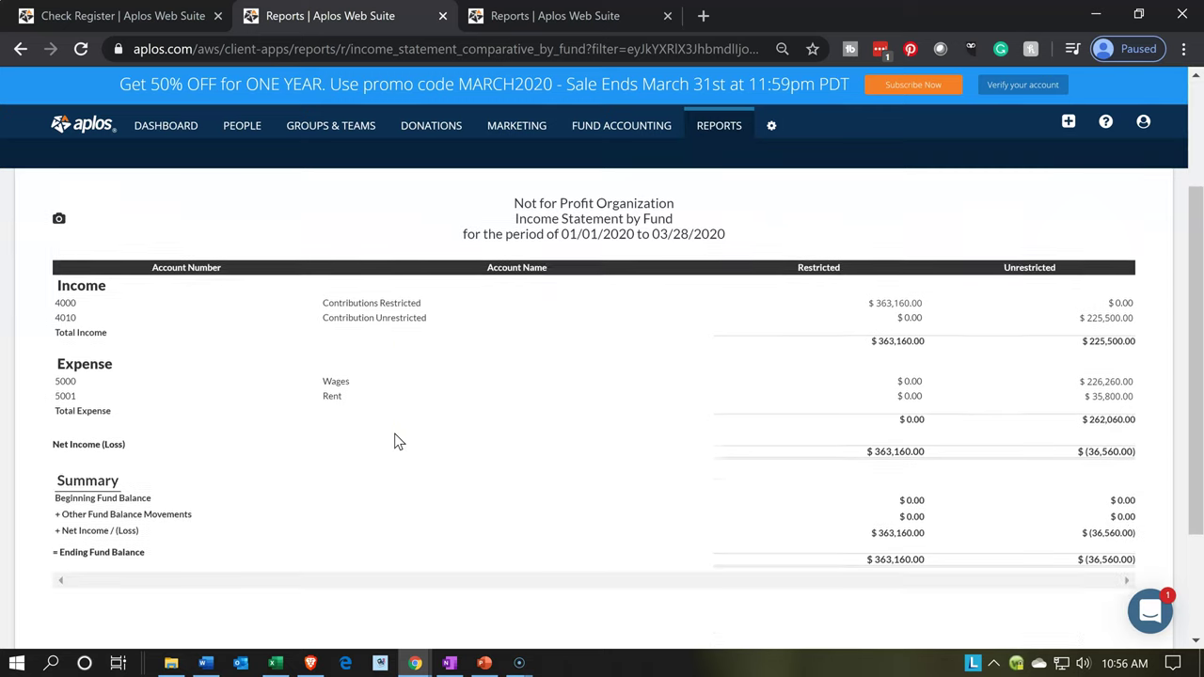
Step: Switch to the Excel workbook and go to journal entry 5 for the Equipment & Furniture cash purchase on sheet 7
left_click(327, 400)
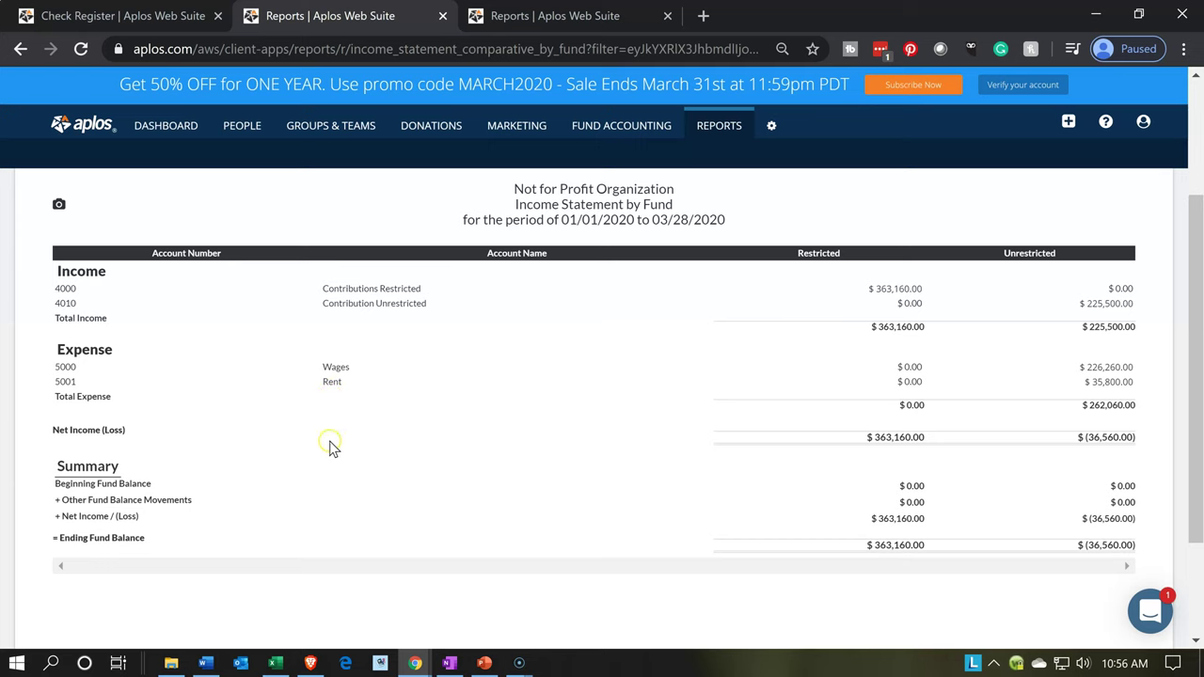
left_click(271, 664)
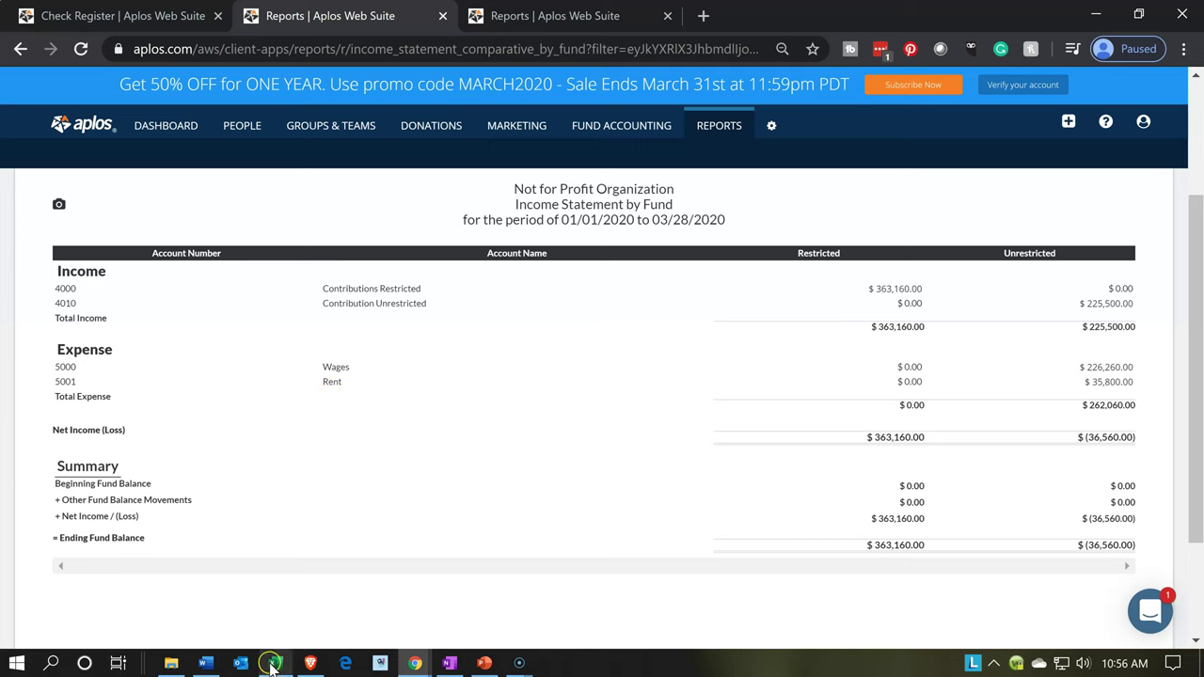
left_click(229, 522)
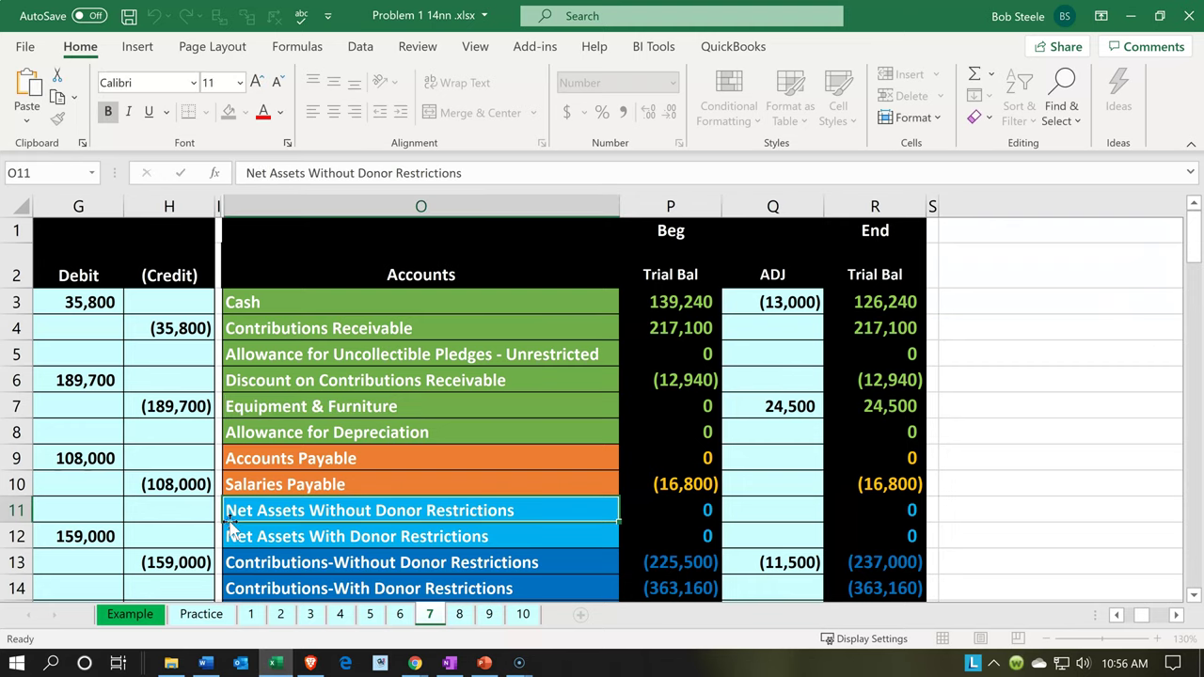
key("Left")
key("Left")
key("Left")
key("Left")
key("Left")
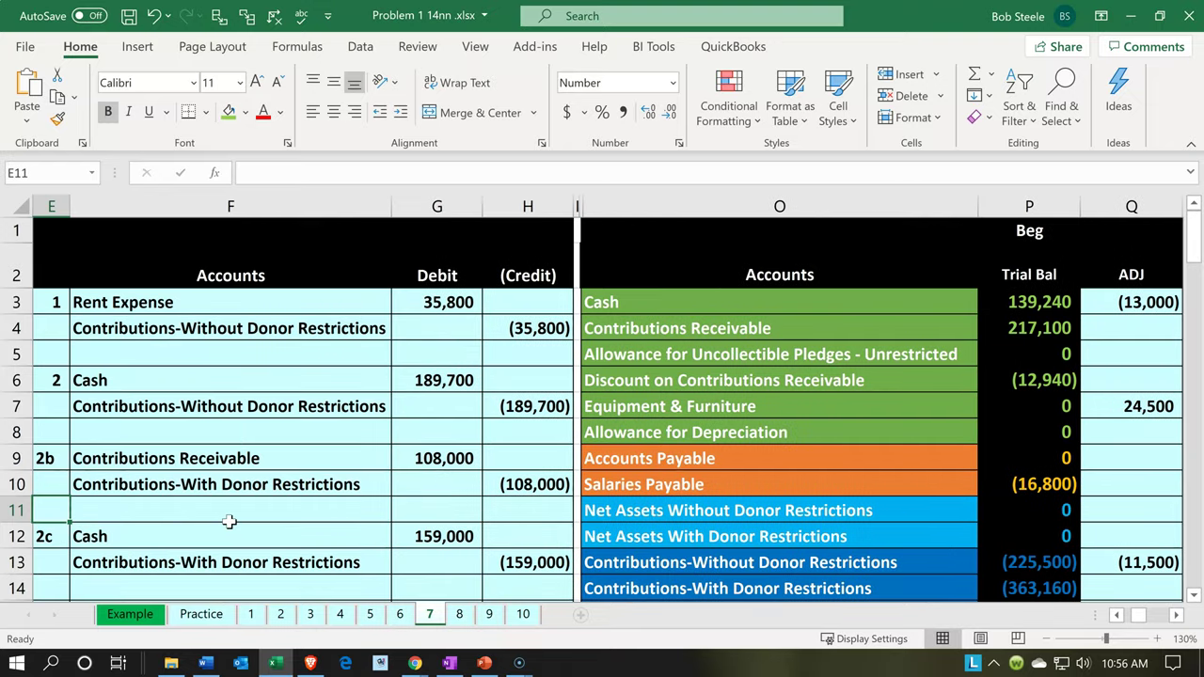
key("Page_Down")
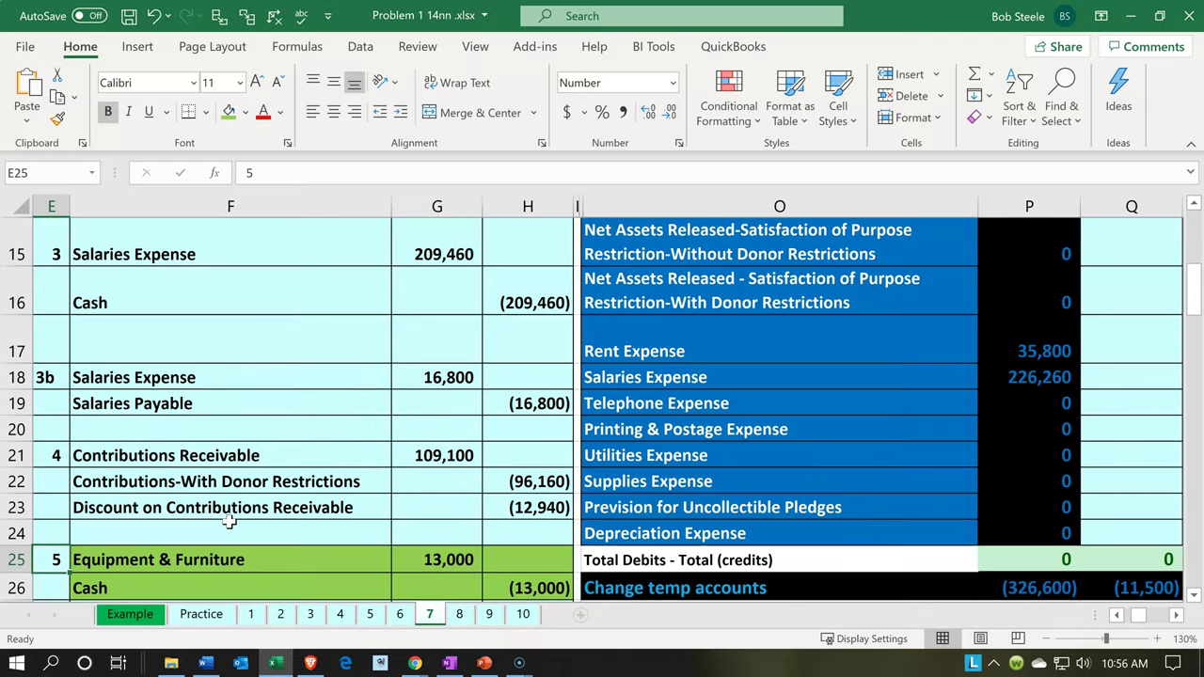
scroll(231, 525, "down", 1)
Step: Change the fill of the 13,000 equipment purchase entry in F25:H26 to the recently used light turquoise
left_click(228, 423)
left_click_drag(228, 423, 511, 437)
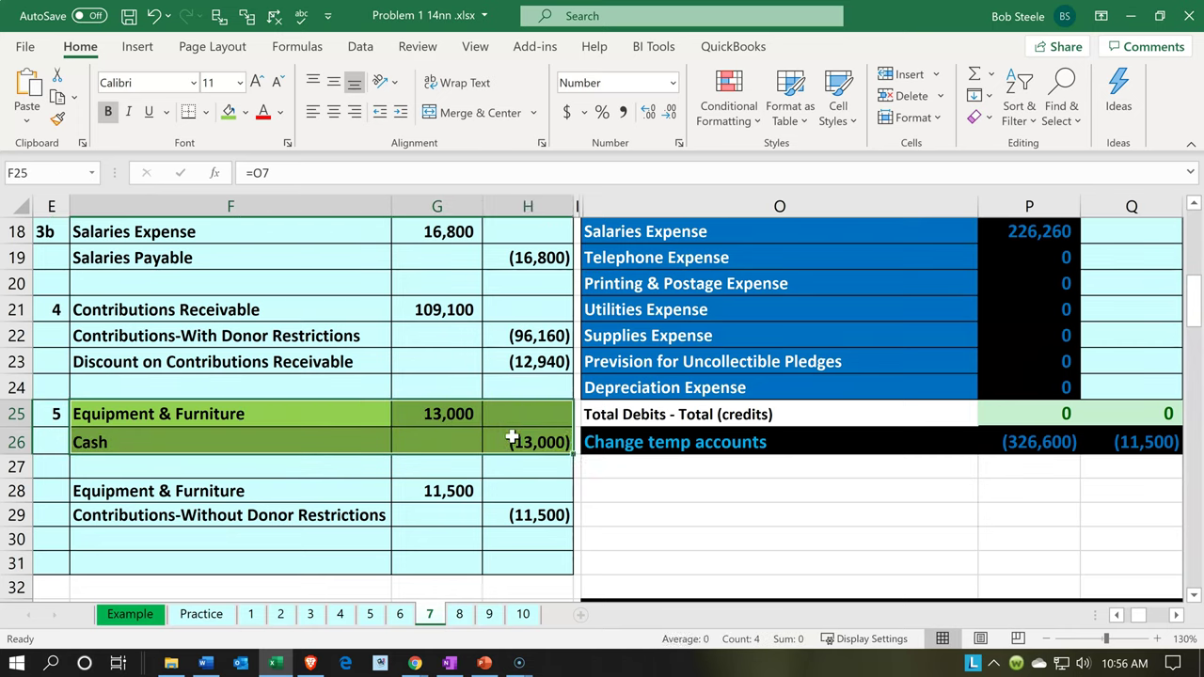
right_click(511, 437)
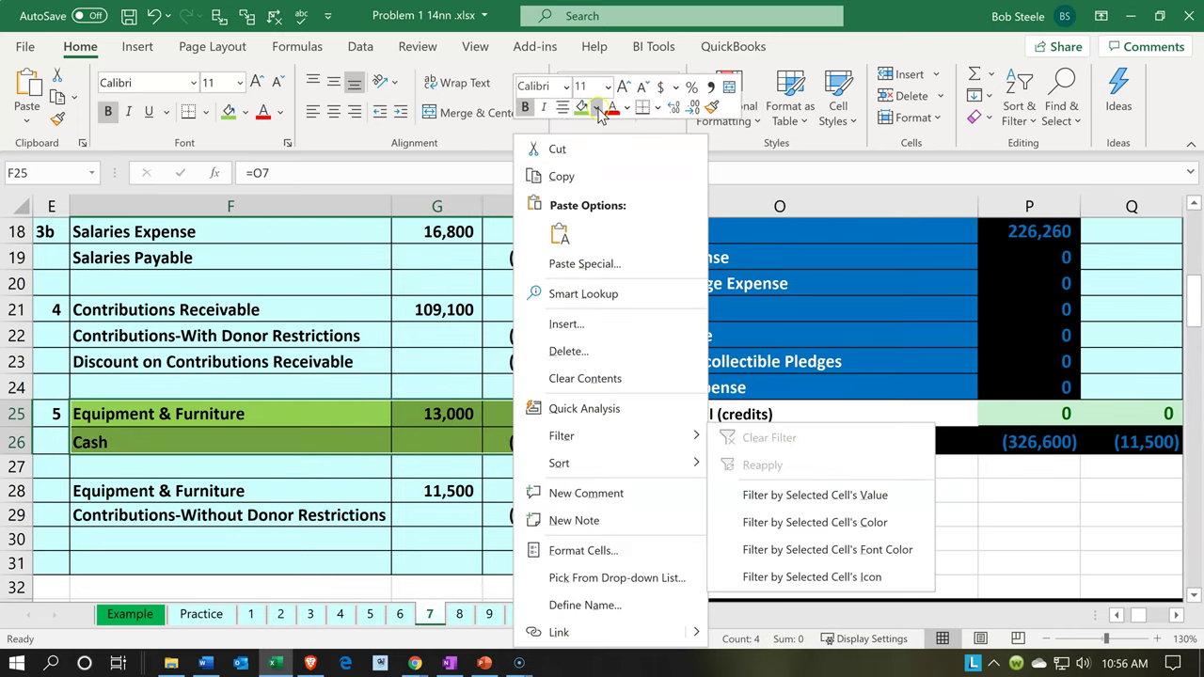
left_click(596, 108)
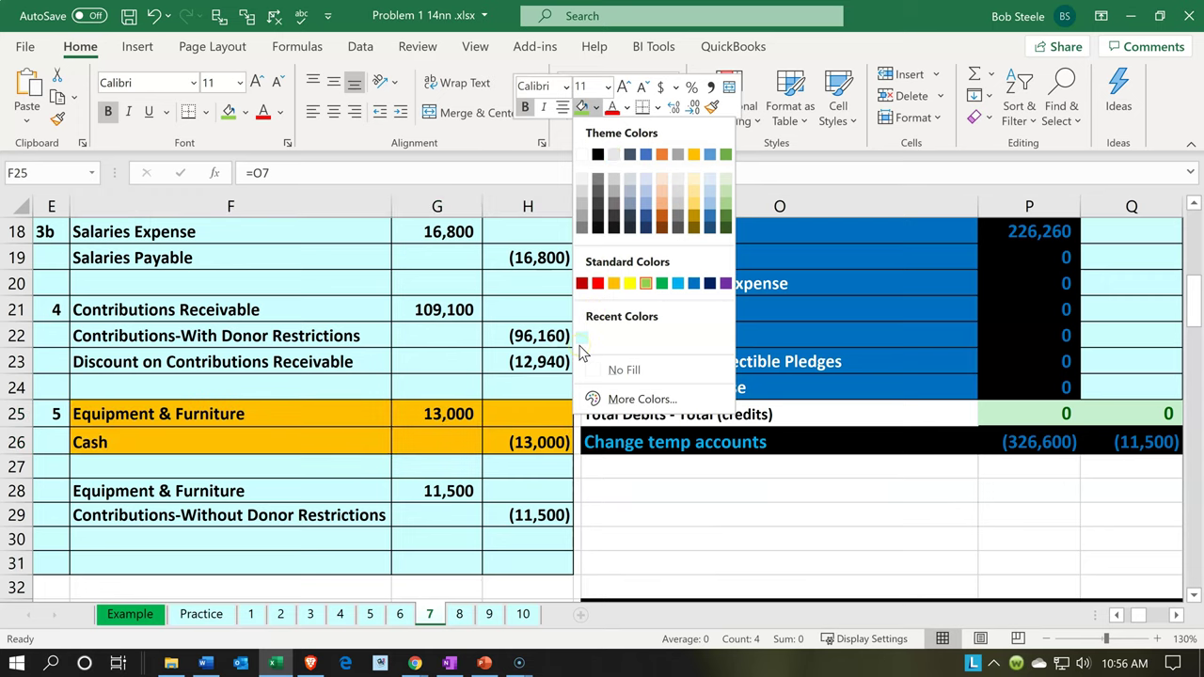
left_click(583, 339)
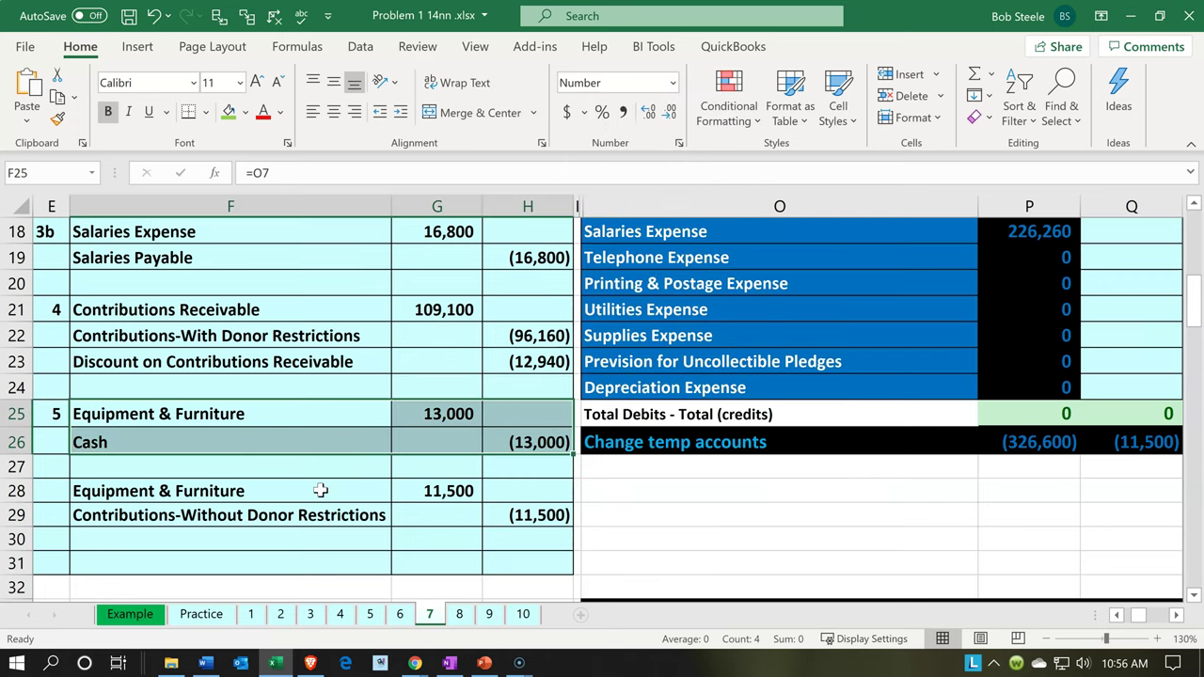
Step: Review the accounts of the donated Equipment & Furniture entry and compare them with the in-kind Rent Expense entry 1
left_click(320, 490)
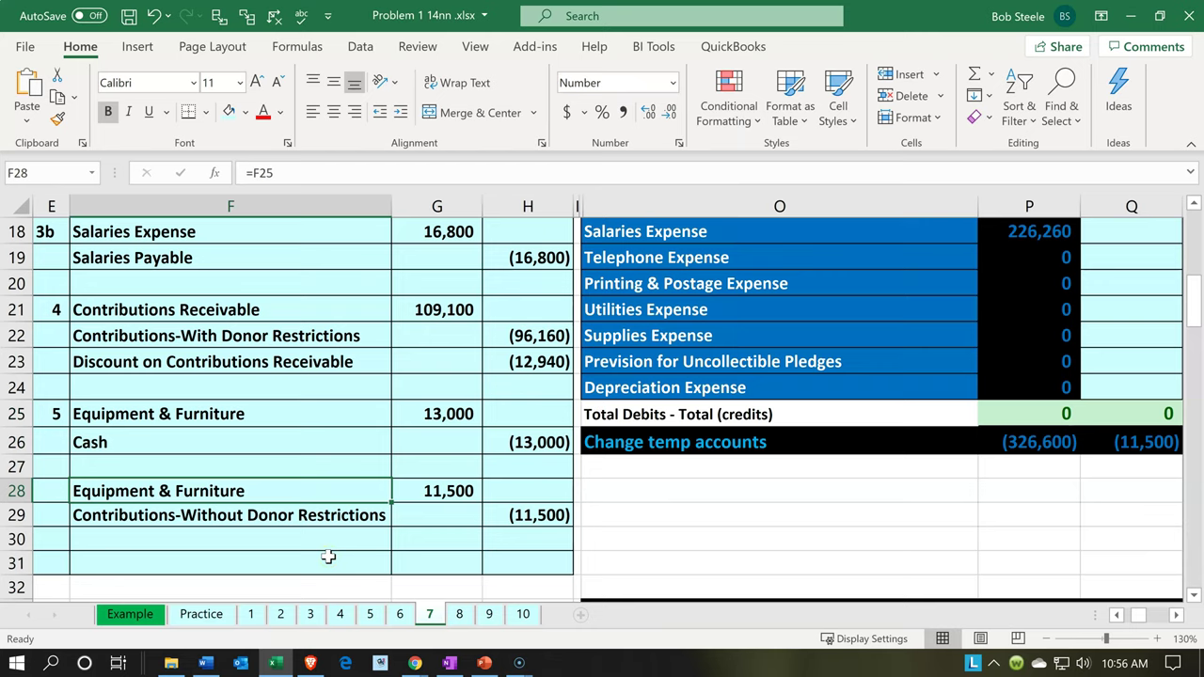
key("Down")
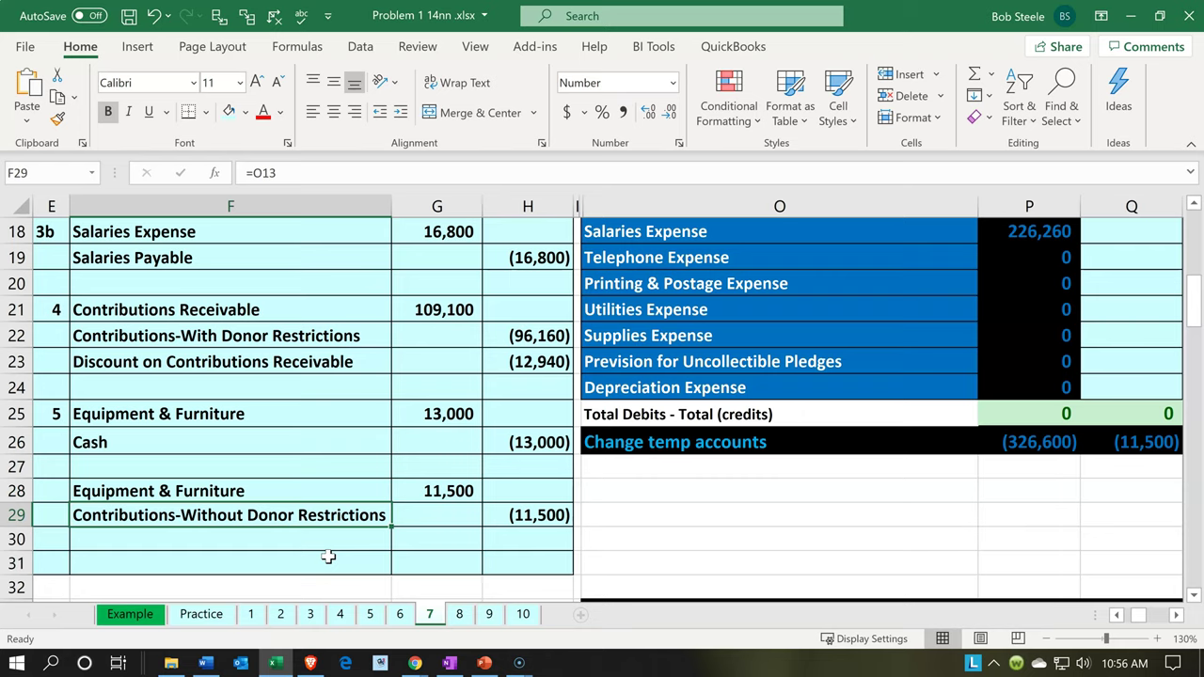
scroll(328, 557, "up", 5)
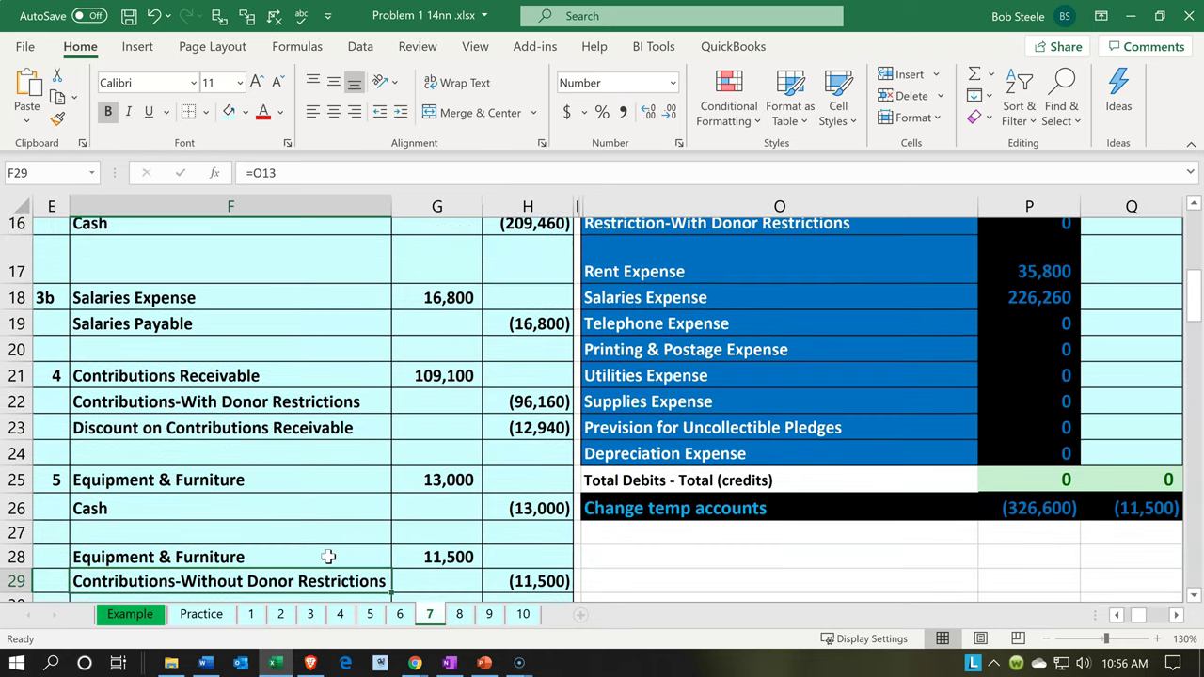
scroll(328, 557, "up", 1)
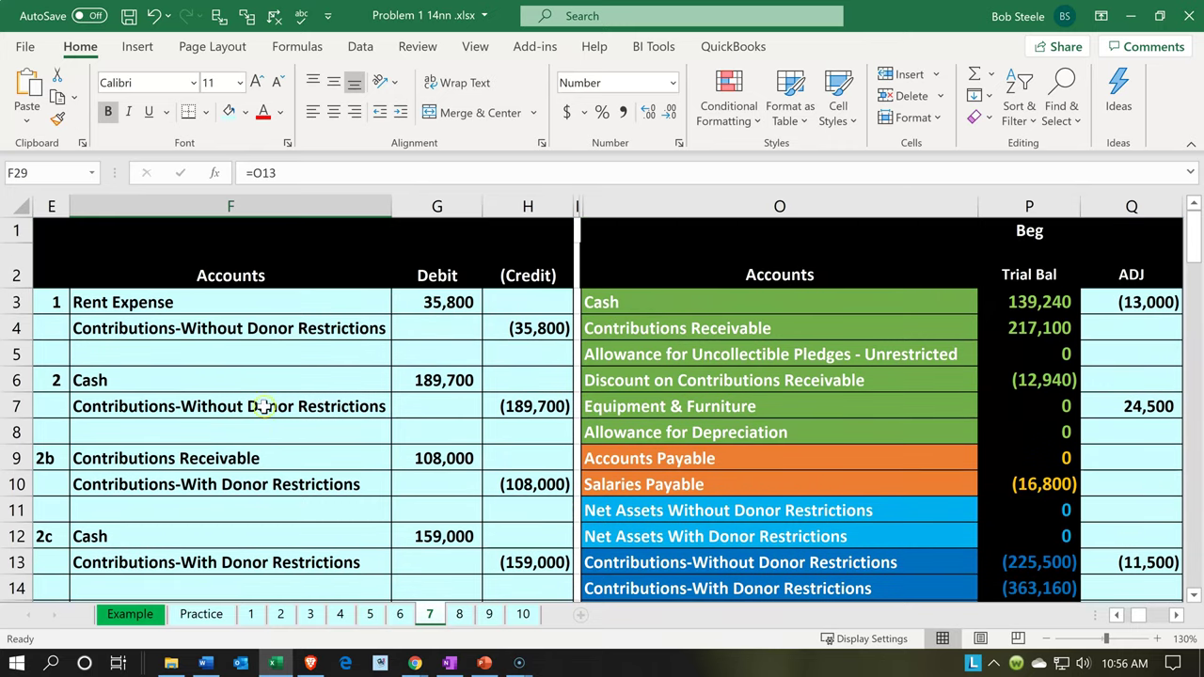
left_click(211, 305)
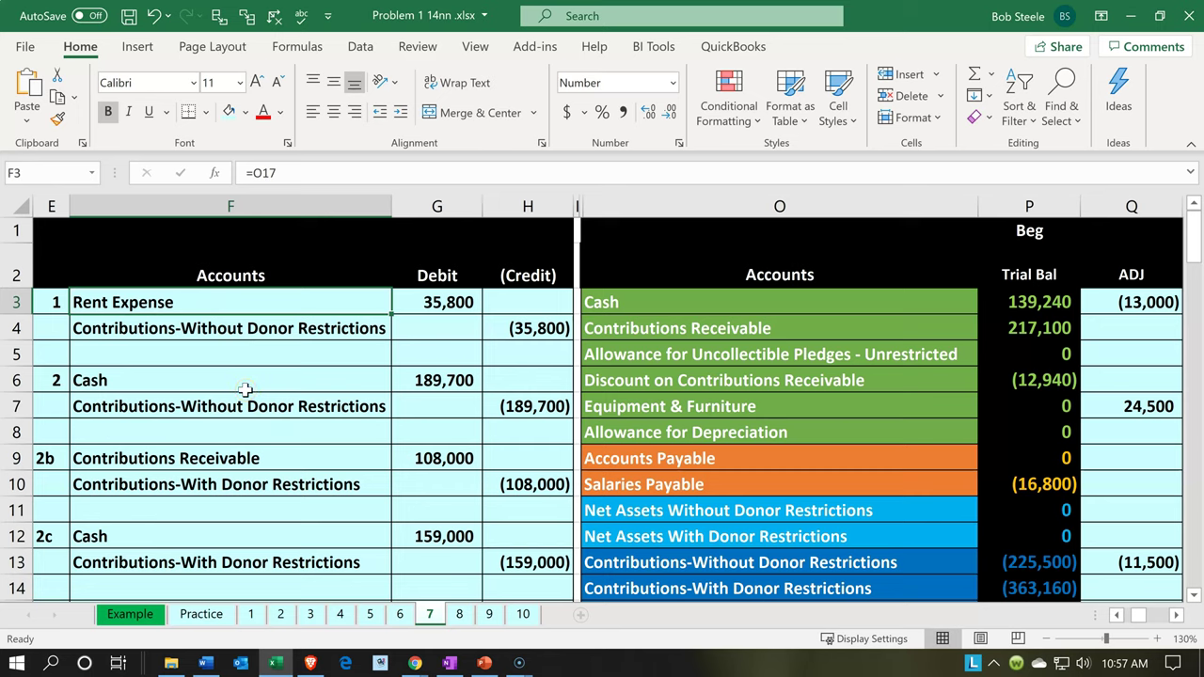
left_click(408, 297)
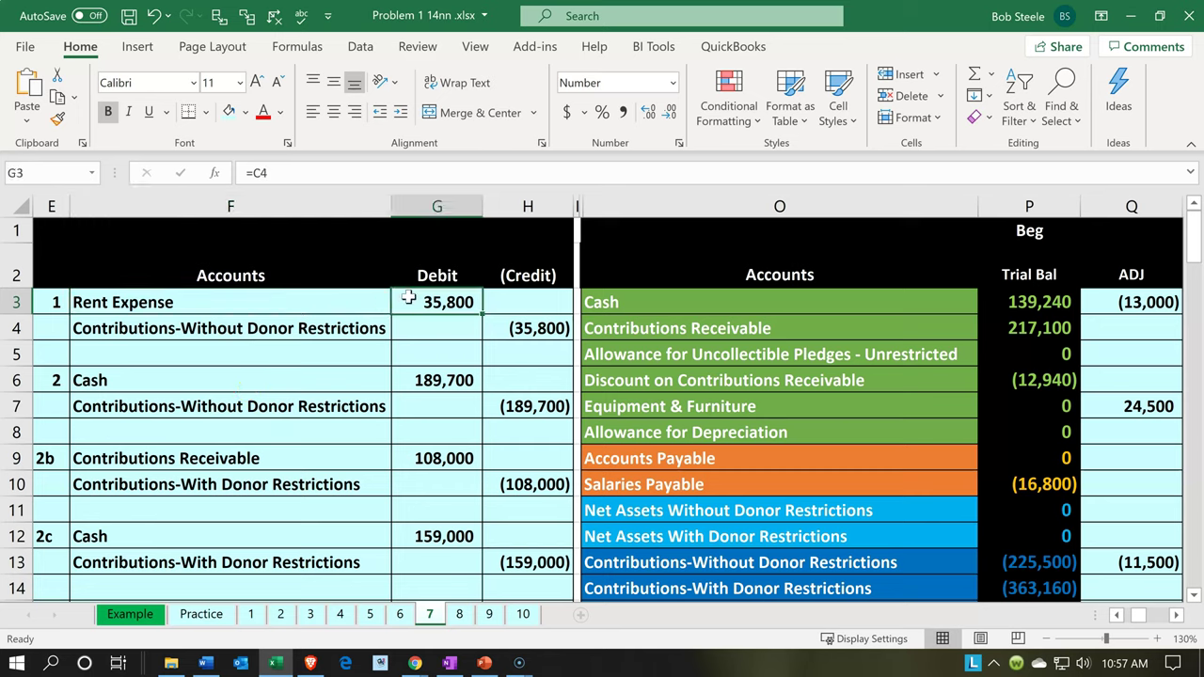
left_click(510, 335)
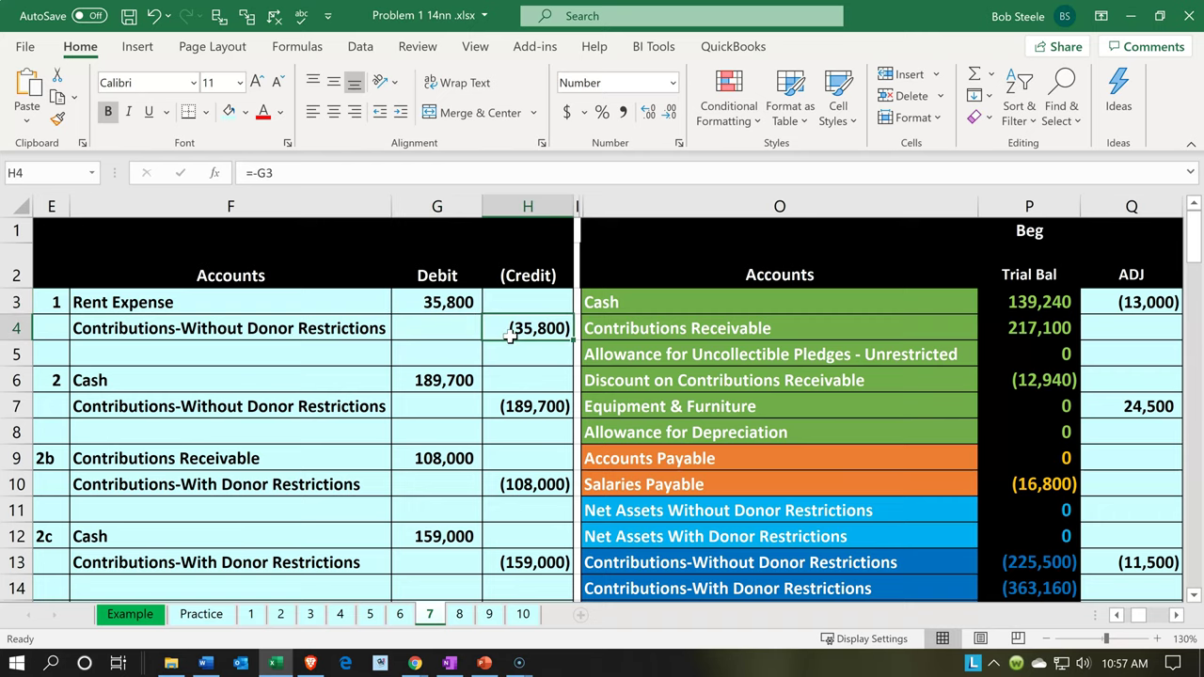
Step: Examine the 11,500 Equipment & Furniture debit and the matching Contributions-Without Donor Restrictions credit in rows 28 and 29
scroll(510, 335, "down", 8)
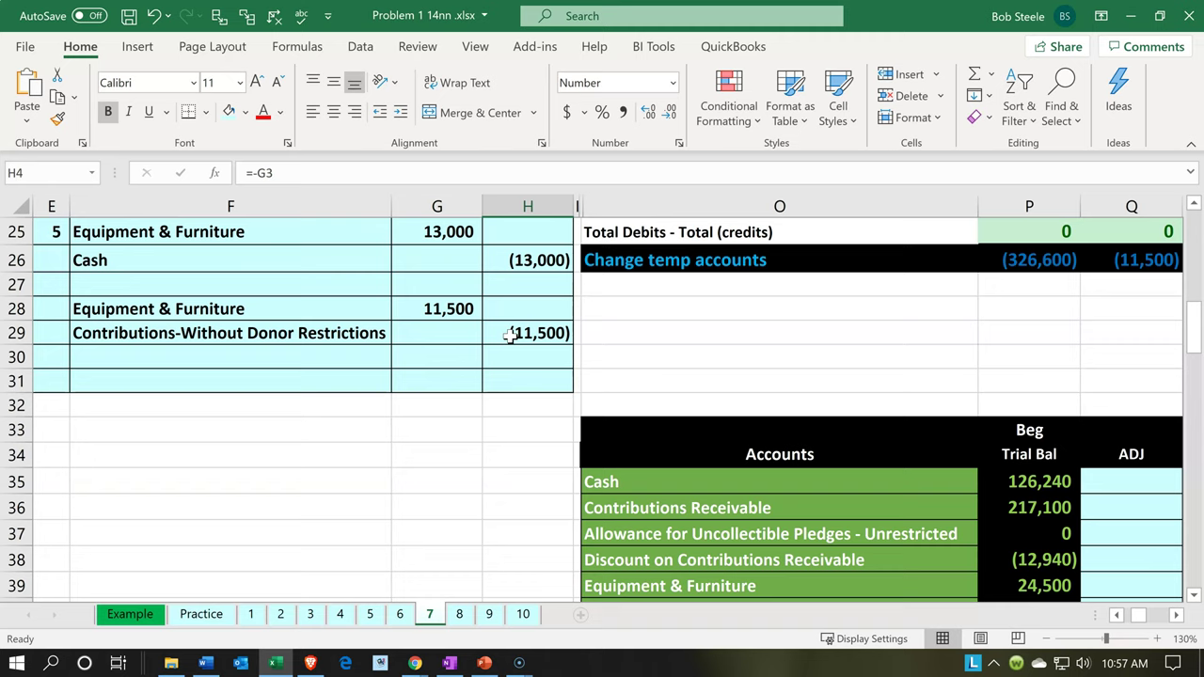
left_click(444, 313)
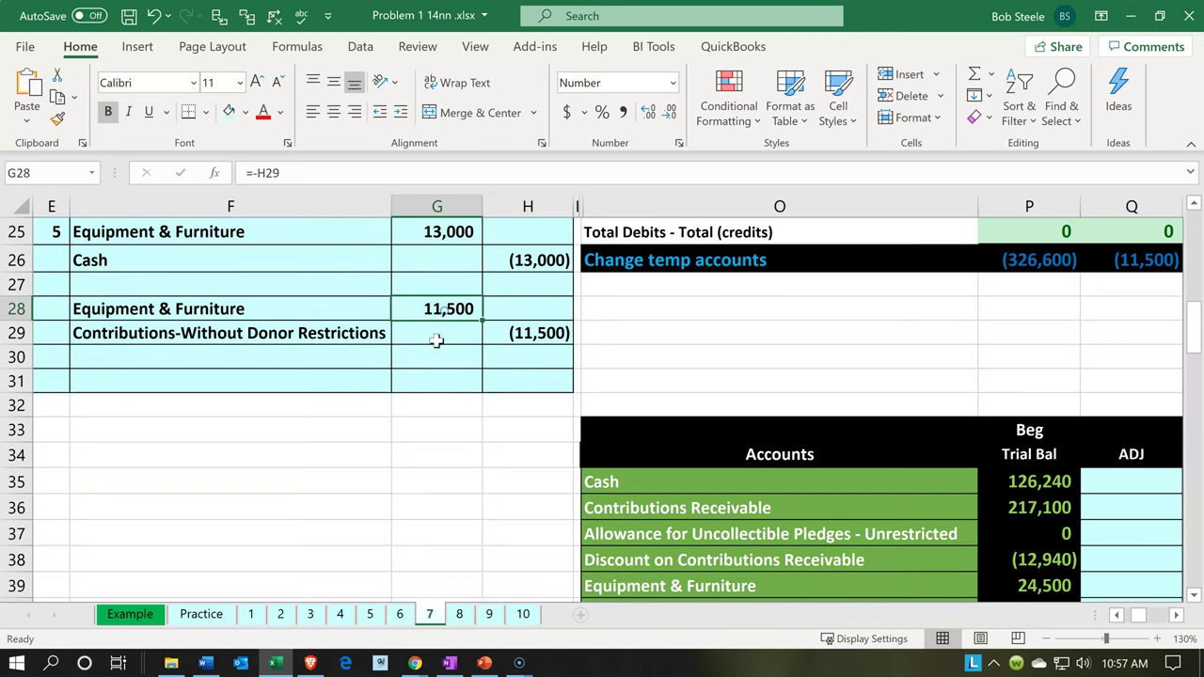
scroll(406, 412, "up", 1)
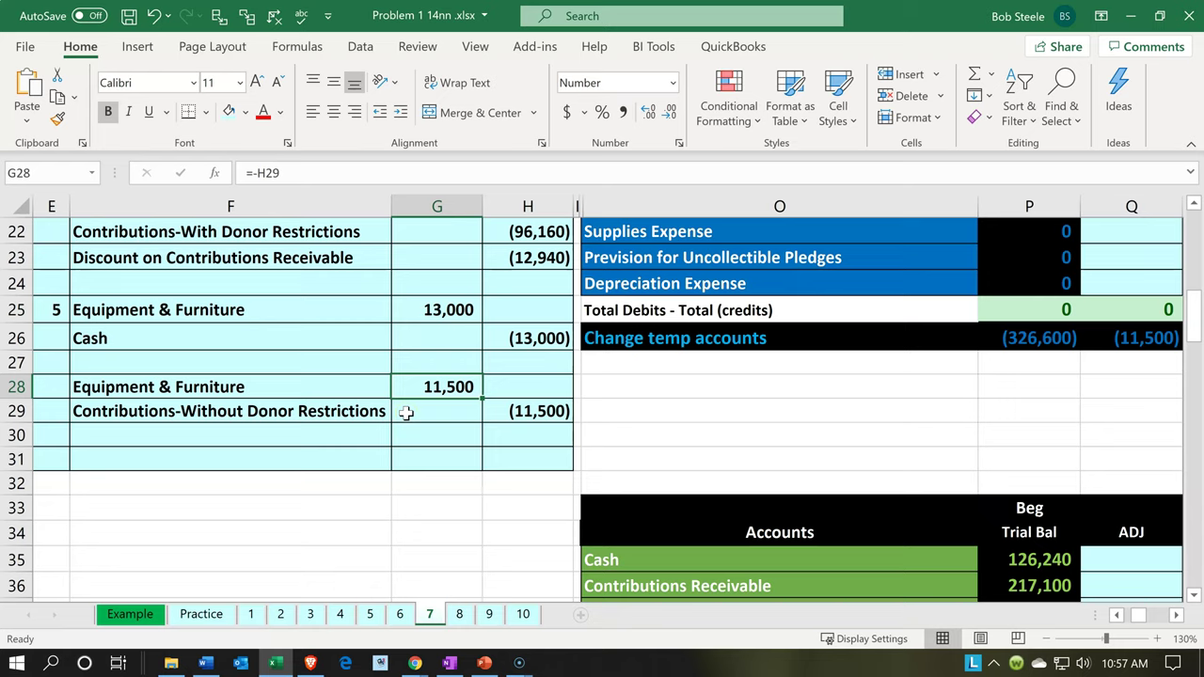
key("Down")
key("Right")
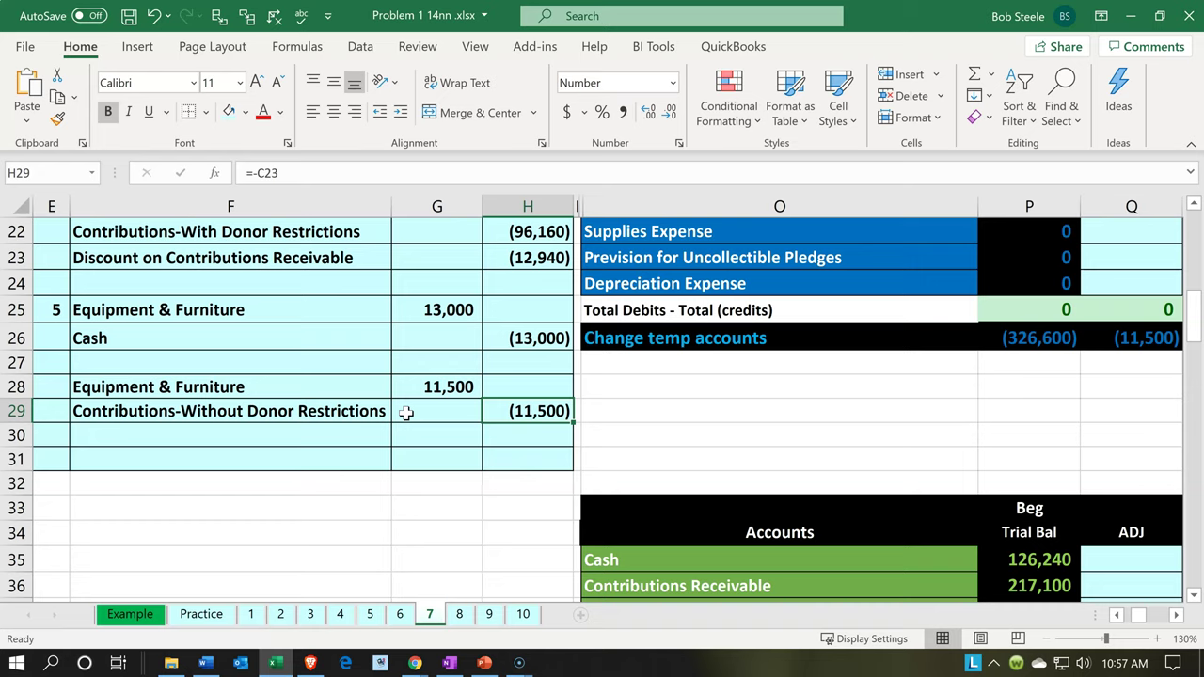
left_click(344, 405)
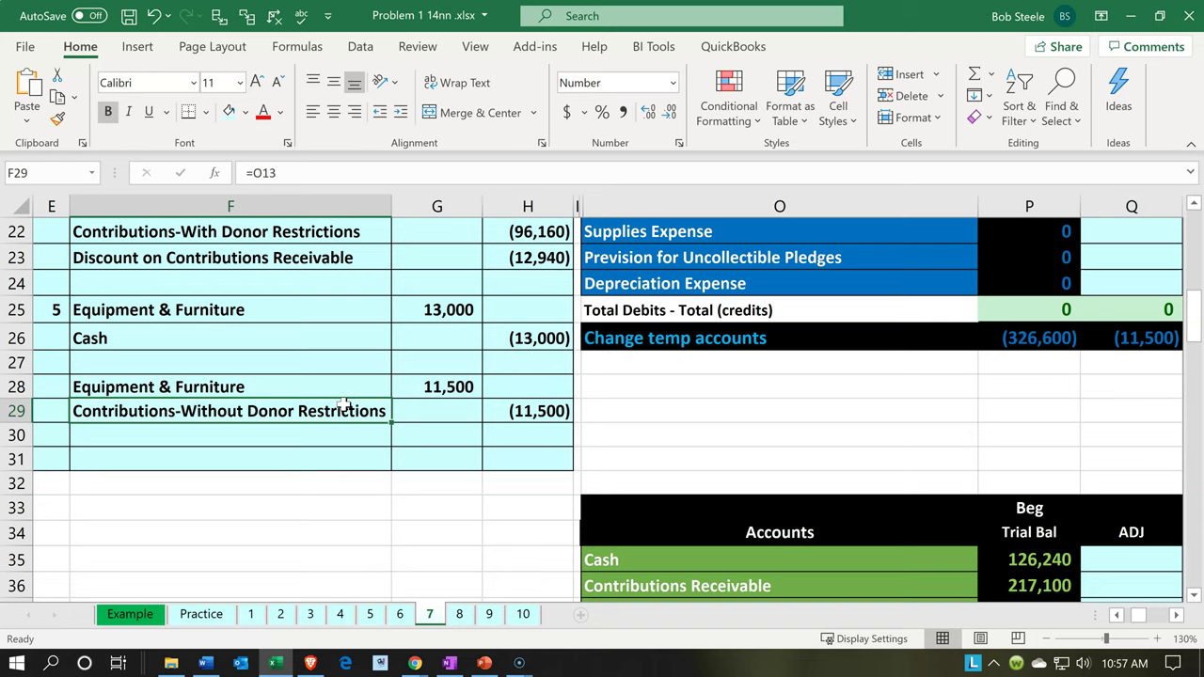
key("Up")
key("Right")
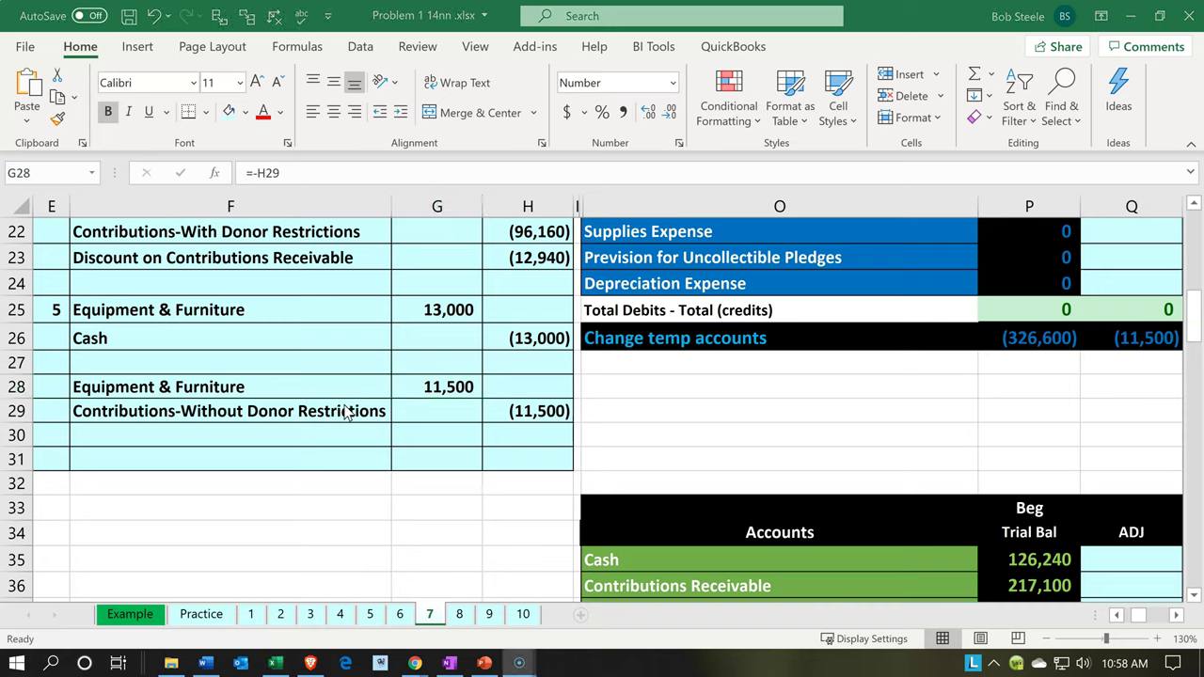
Step: Switch to Aplos, open the donation contributions list and review the earlier donated rental property contribution
left_click(287, 664)
left_click(287, 665)
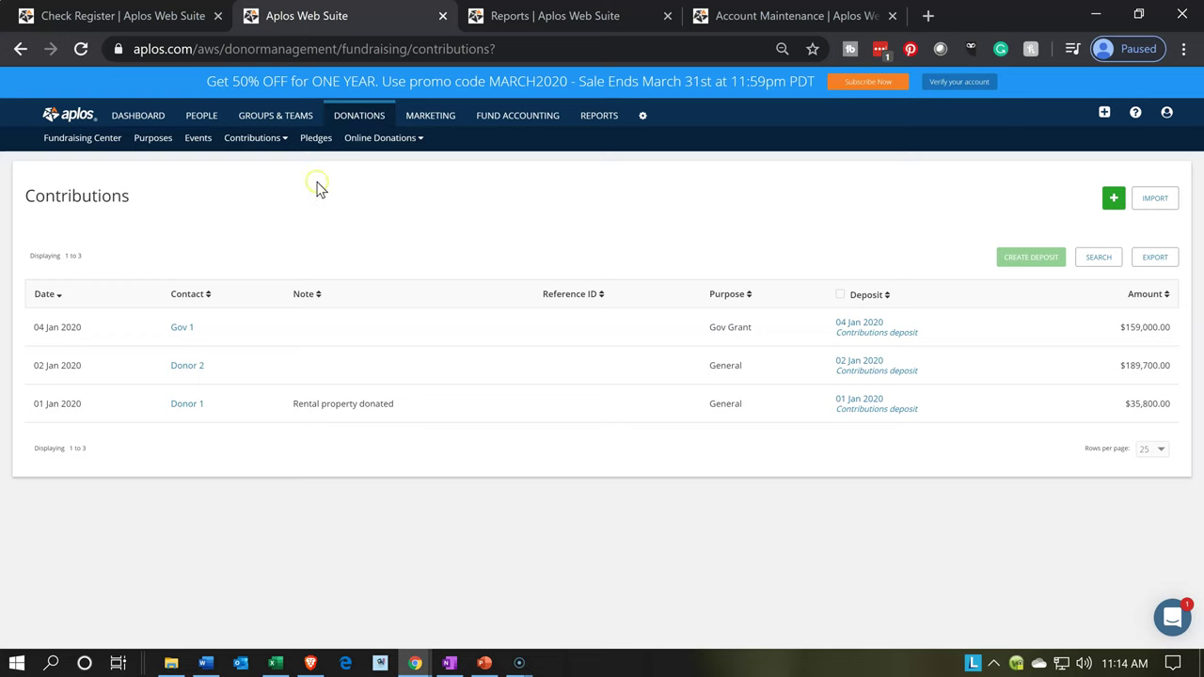
left_click(362, 122)
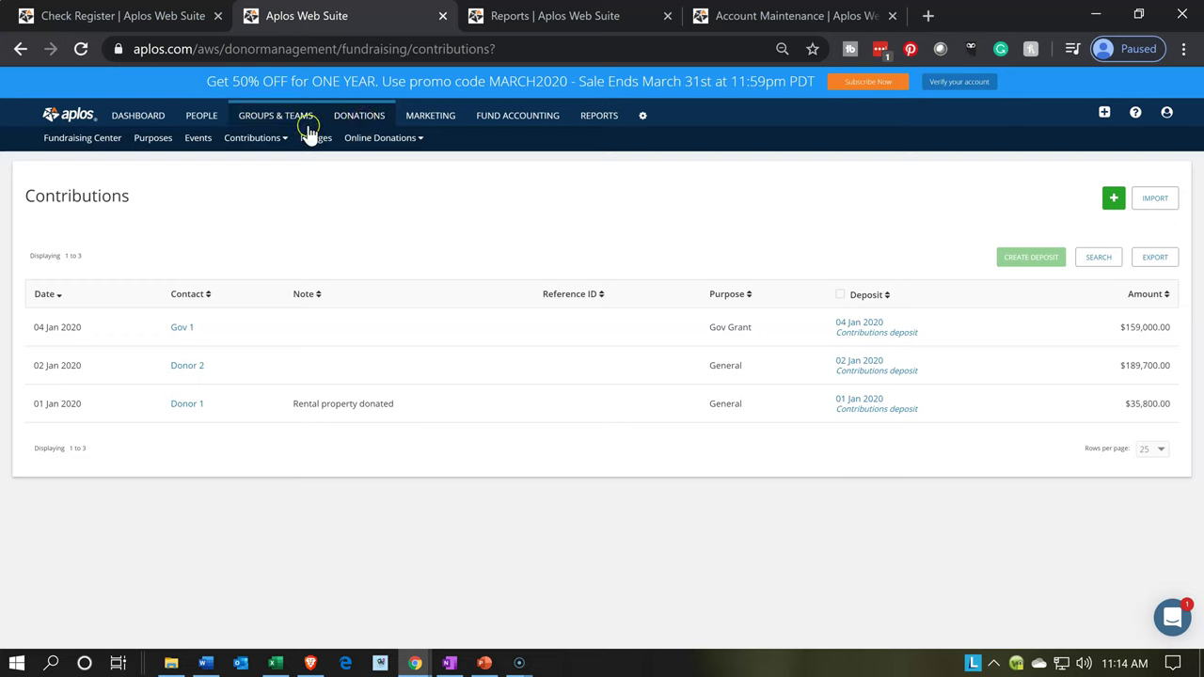
left_click(277, 137)
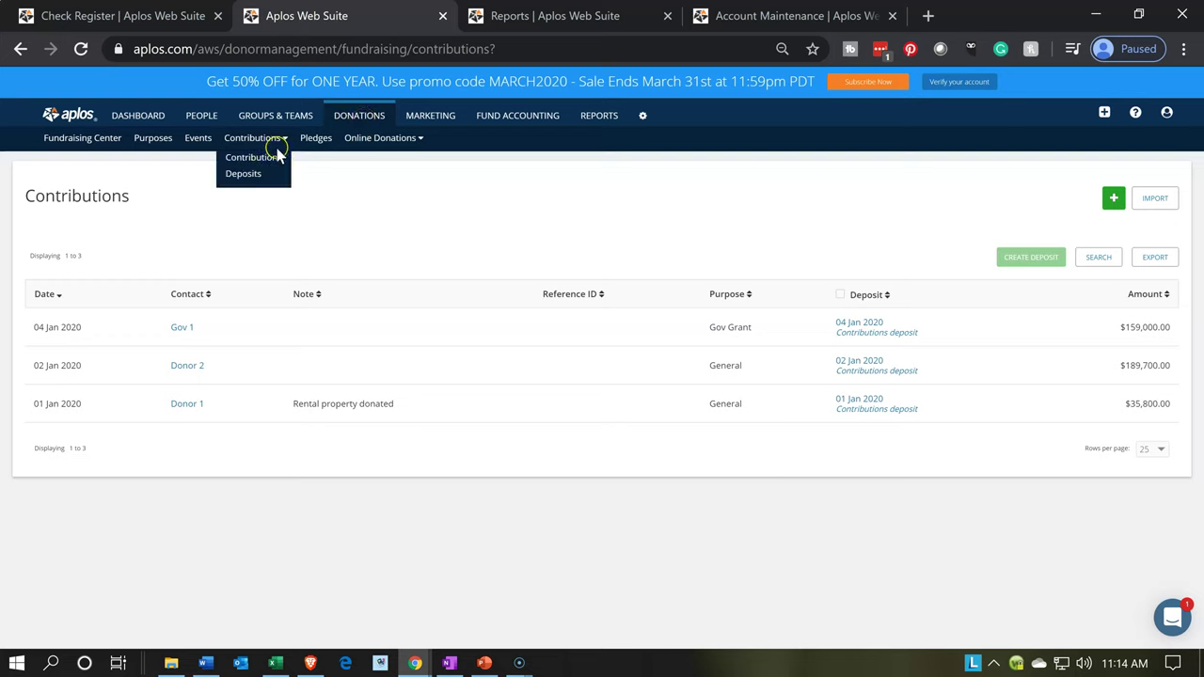
left_click(273, 161)
left_click(271, 159)
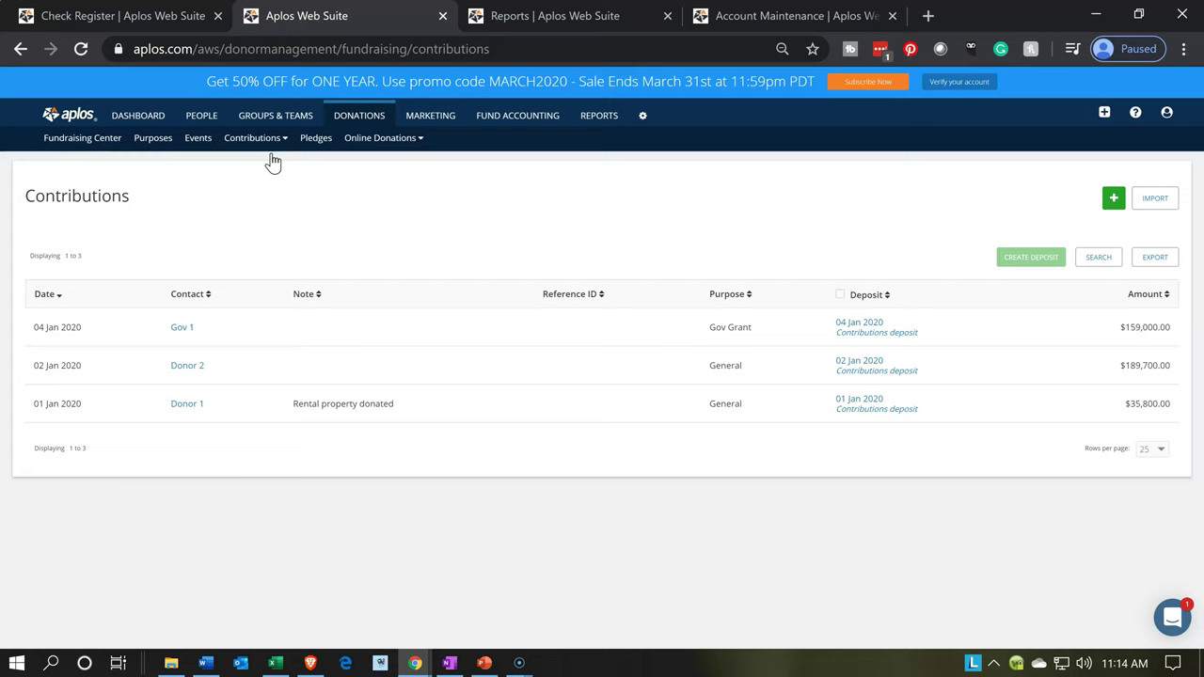
left_click(303, 419)
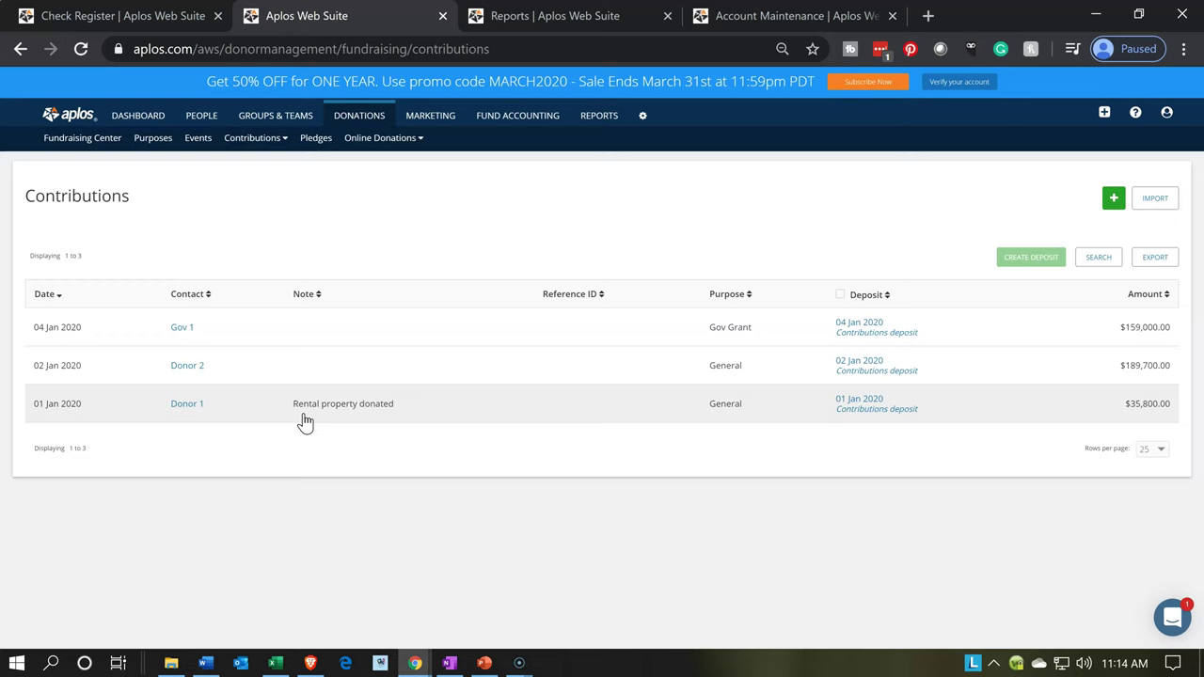
Step: Start a new contribution with Donor 3 as the contact and General as the purpose
left_click(1112, 192)
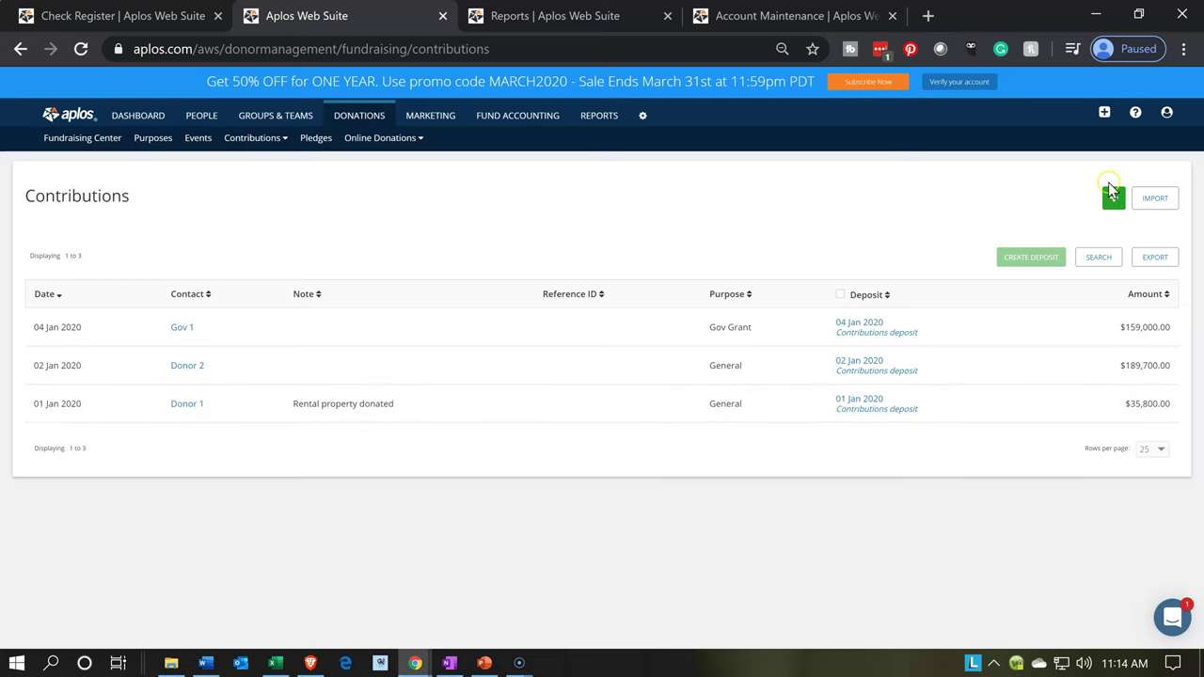
left_click(1113, 202)
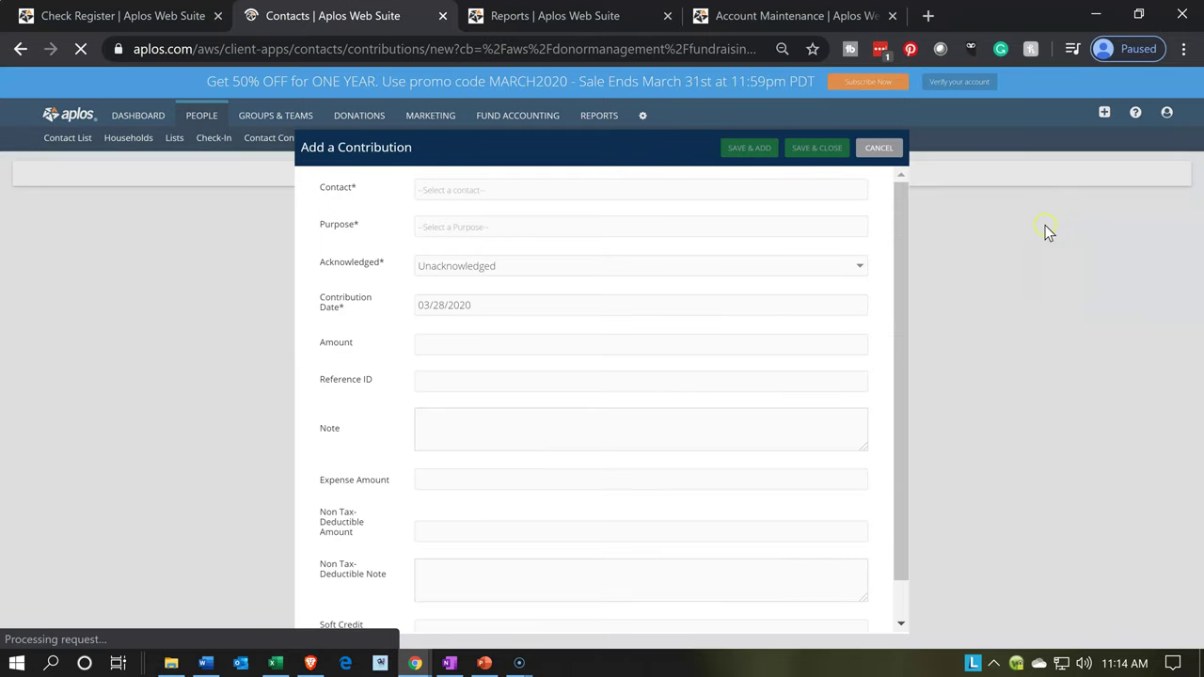
left_click(707, 226)
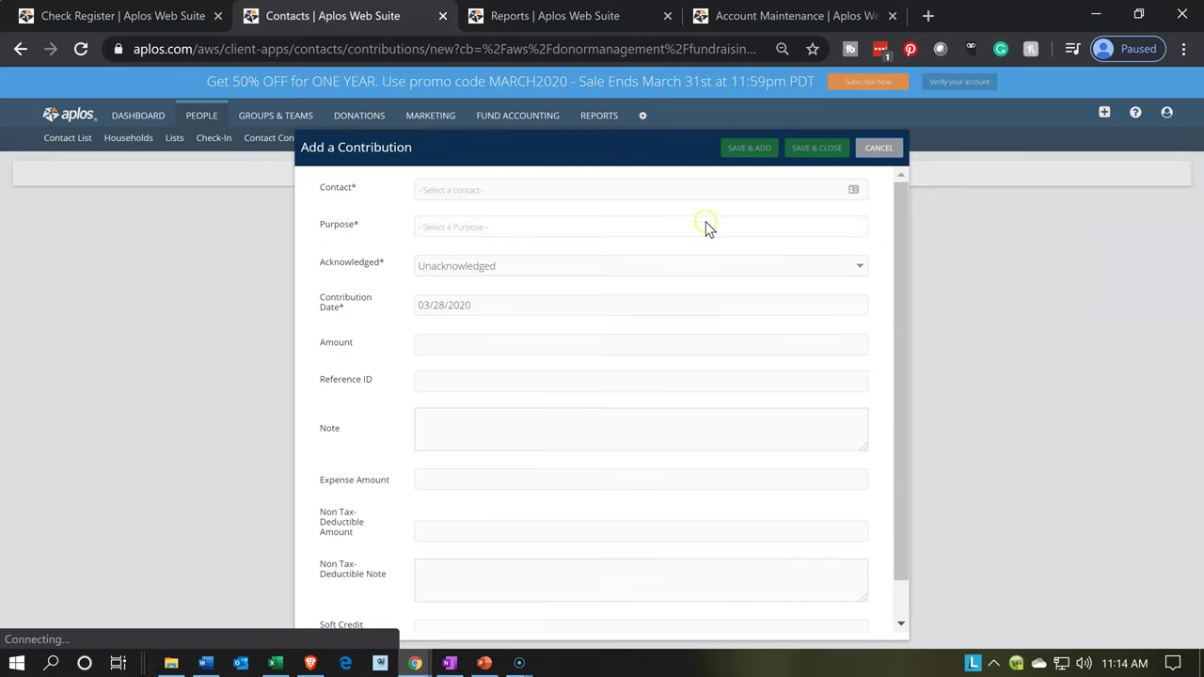
left_click(561, 189)
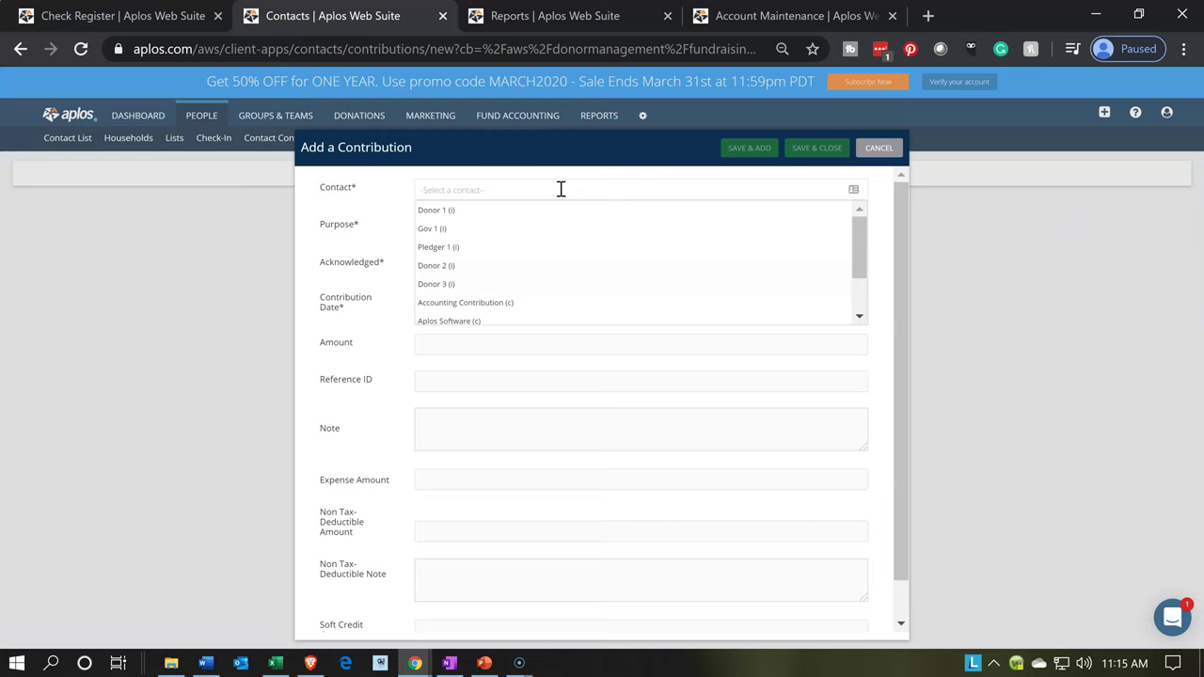
type("do")
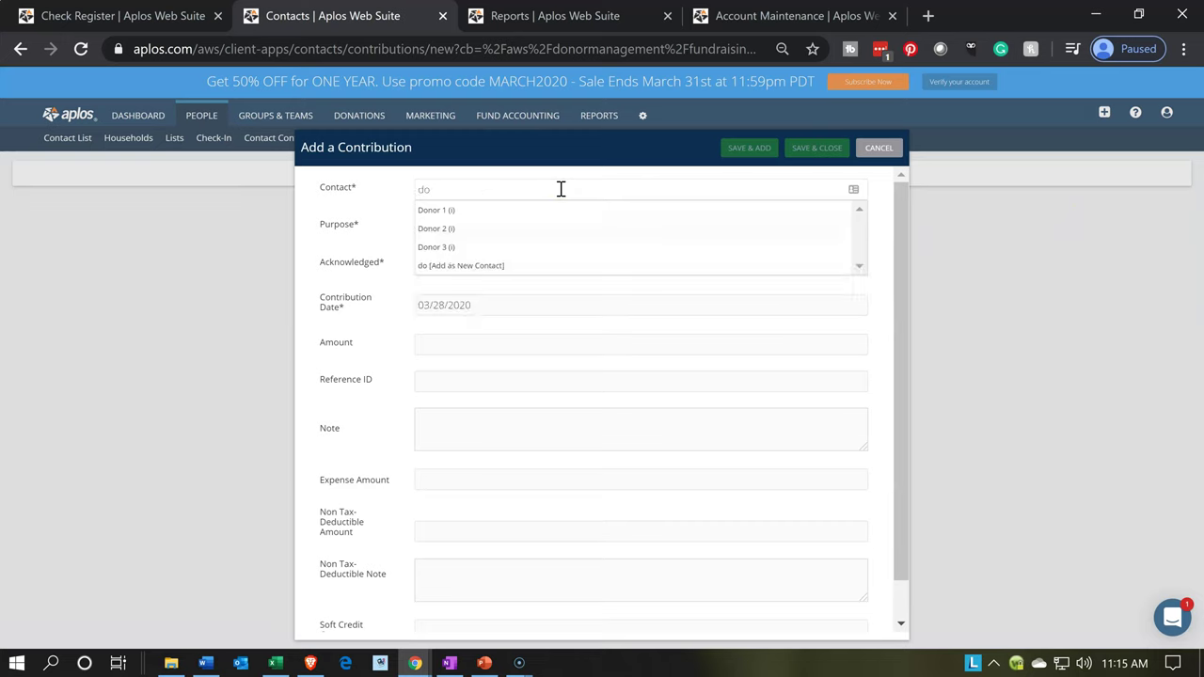
key("Down")
key("Down")
key("Down")
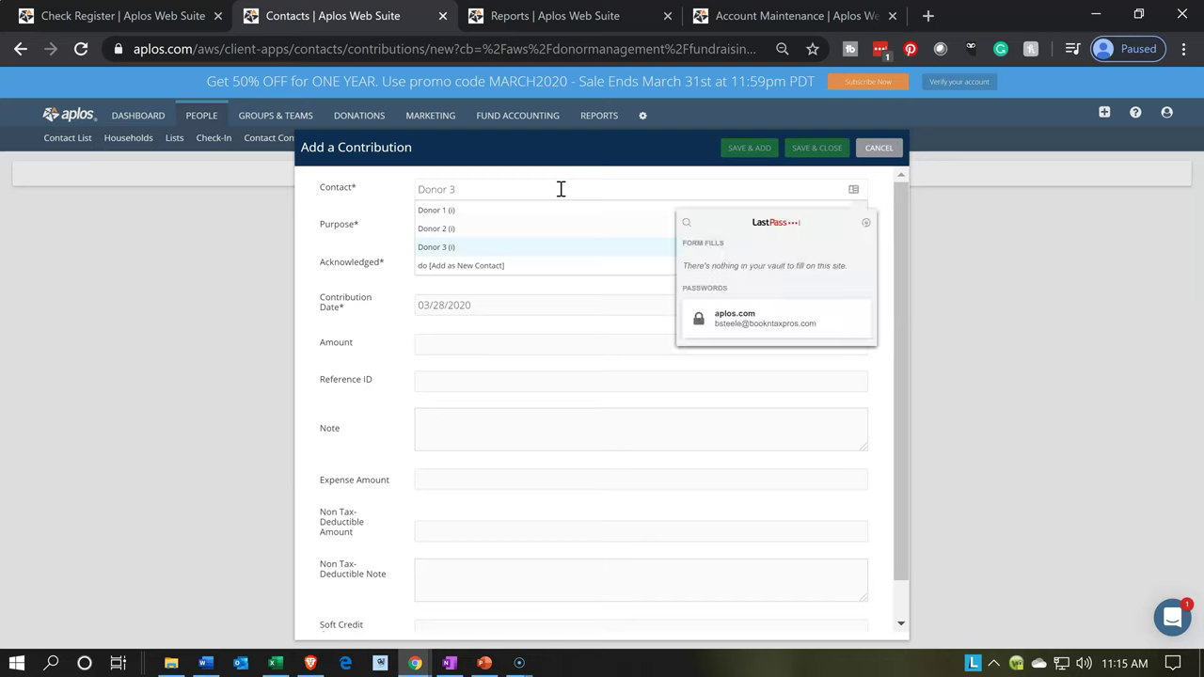
key("Tab")
left_click(551, 220)
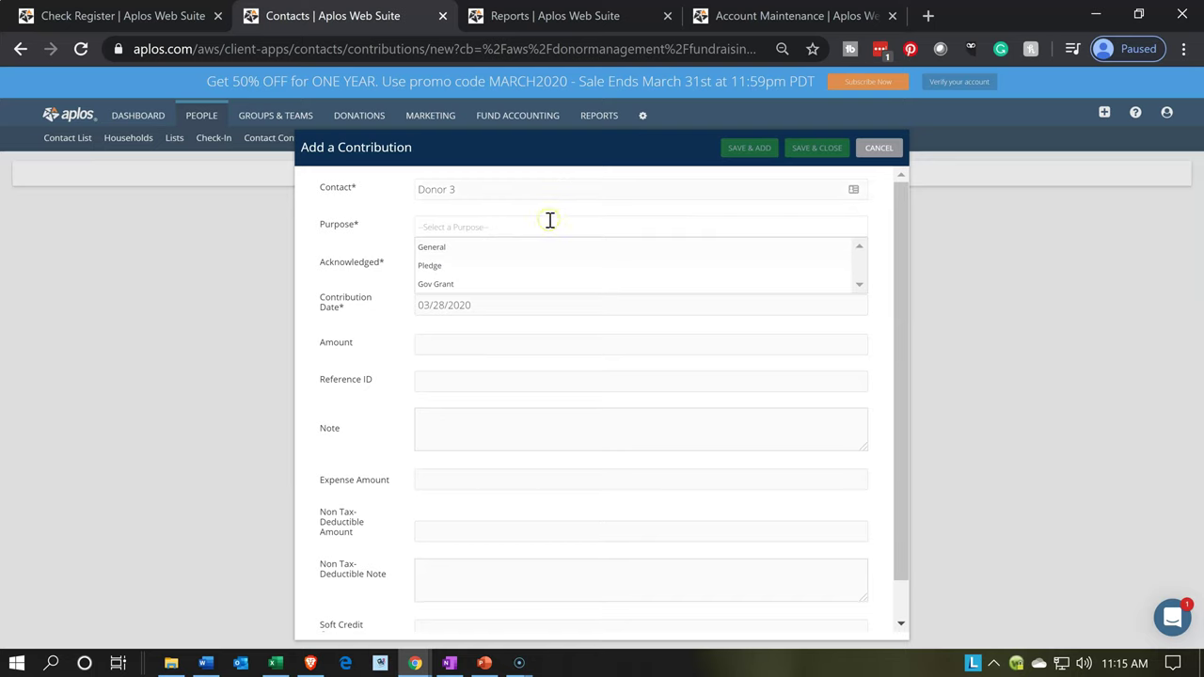
left_click(434, 248)
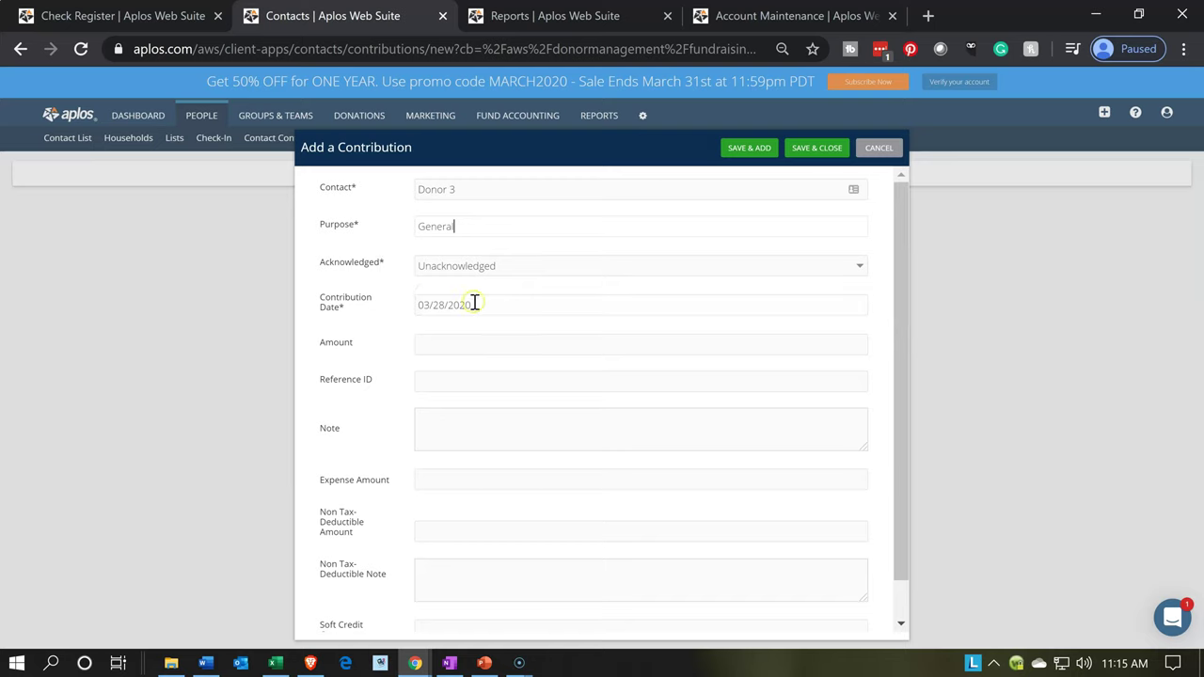
Step: Set the contribution date for Donor 3 to 01/08/2020
left_click(506, 305)
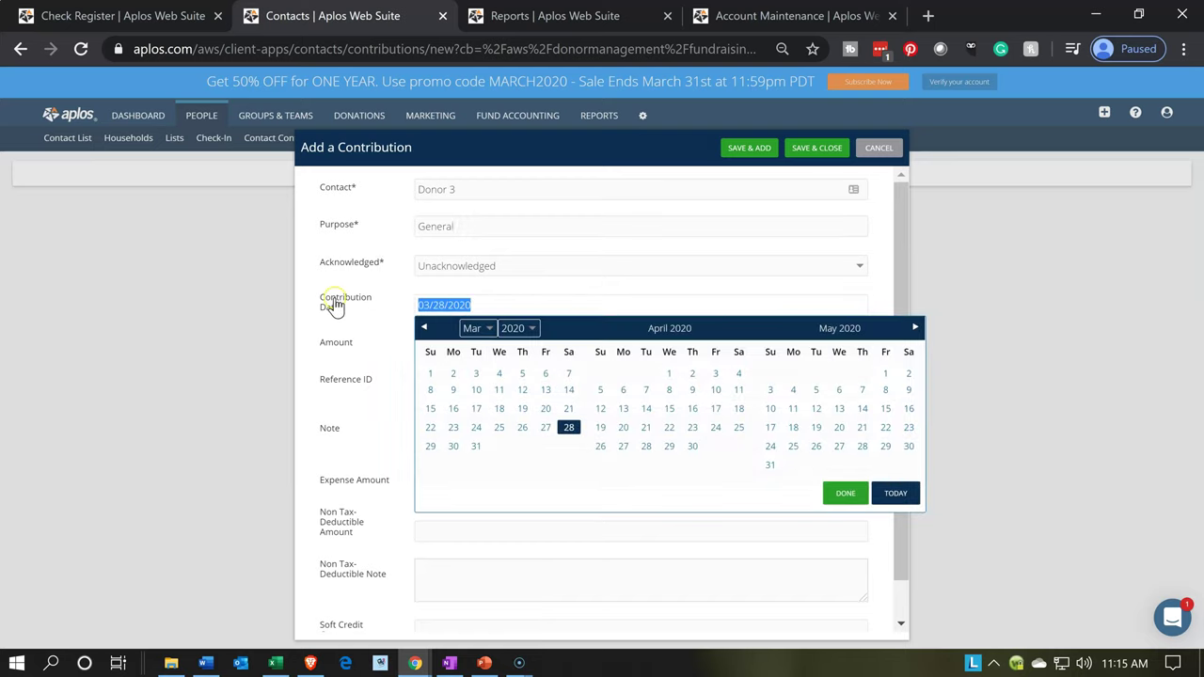
left_click(424, 327)
left_click(425, 328)
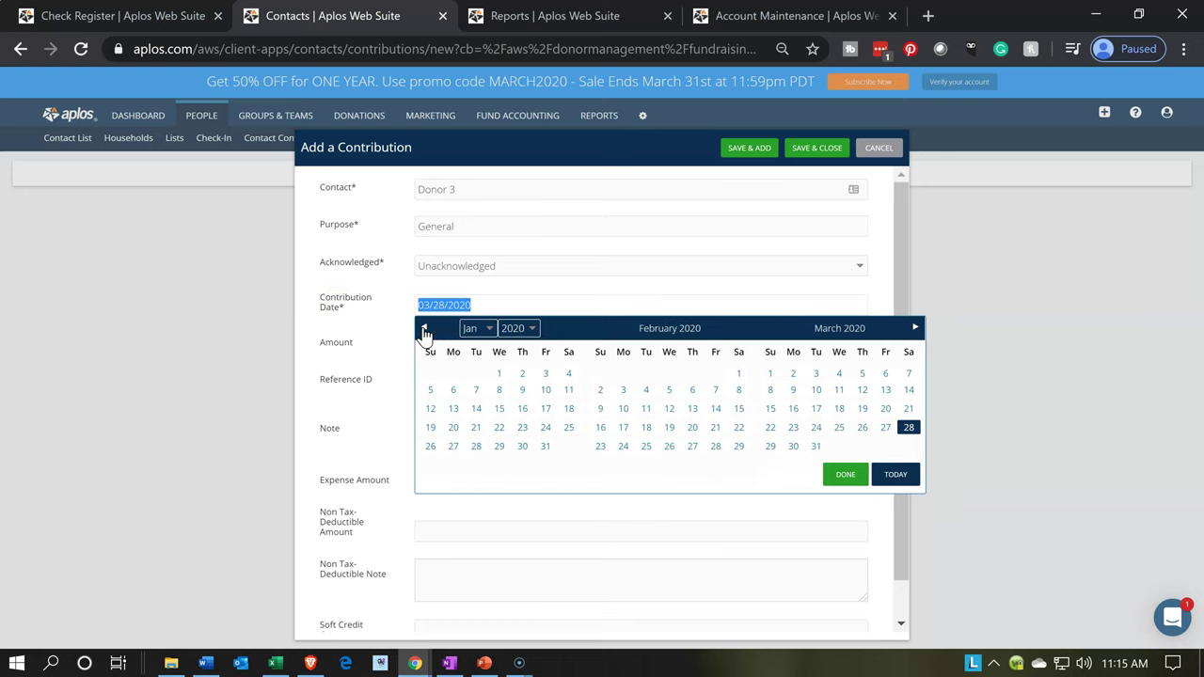
left_click(500, 392)
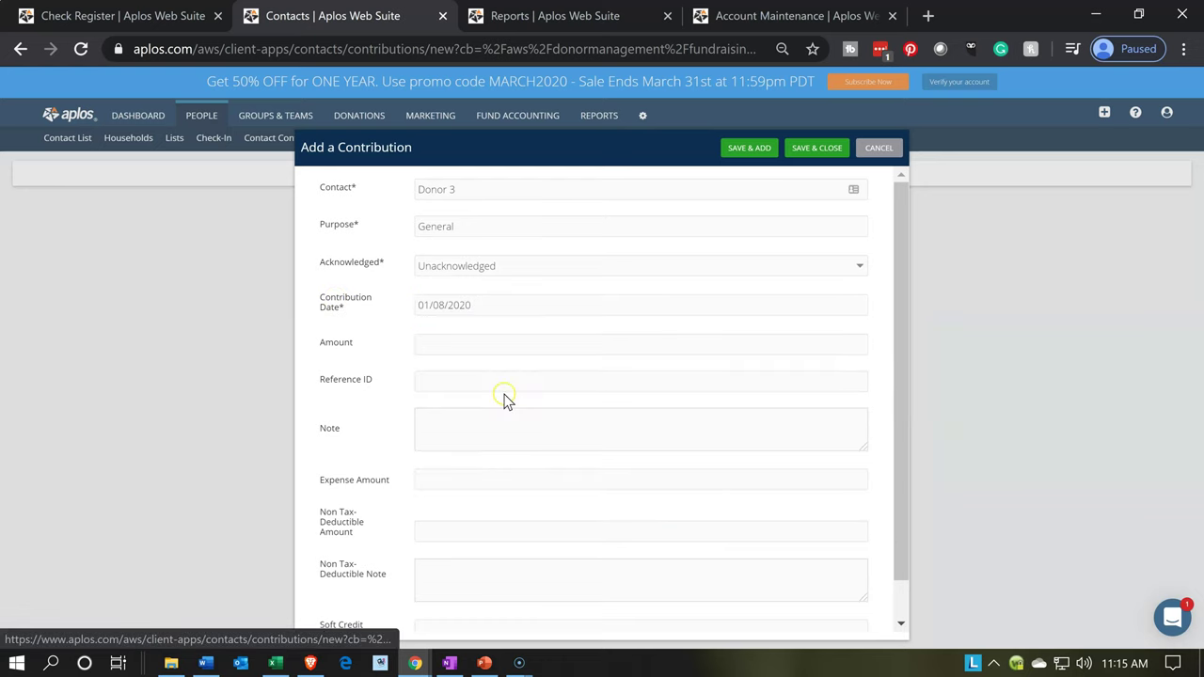
Step: Check the donated equipment entry in the Excel worksheet and enter 11,500 as the contribution amount in Aplos
left_click(447, 350)
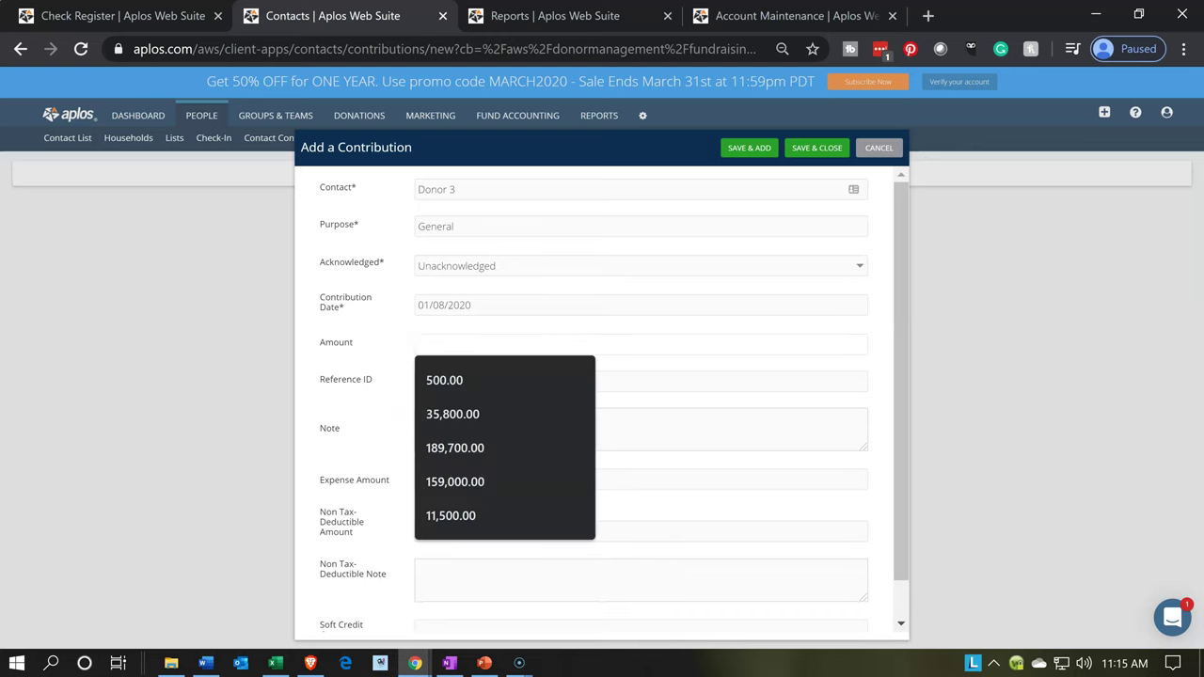
key("alt+Tab")
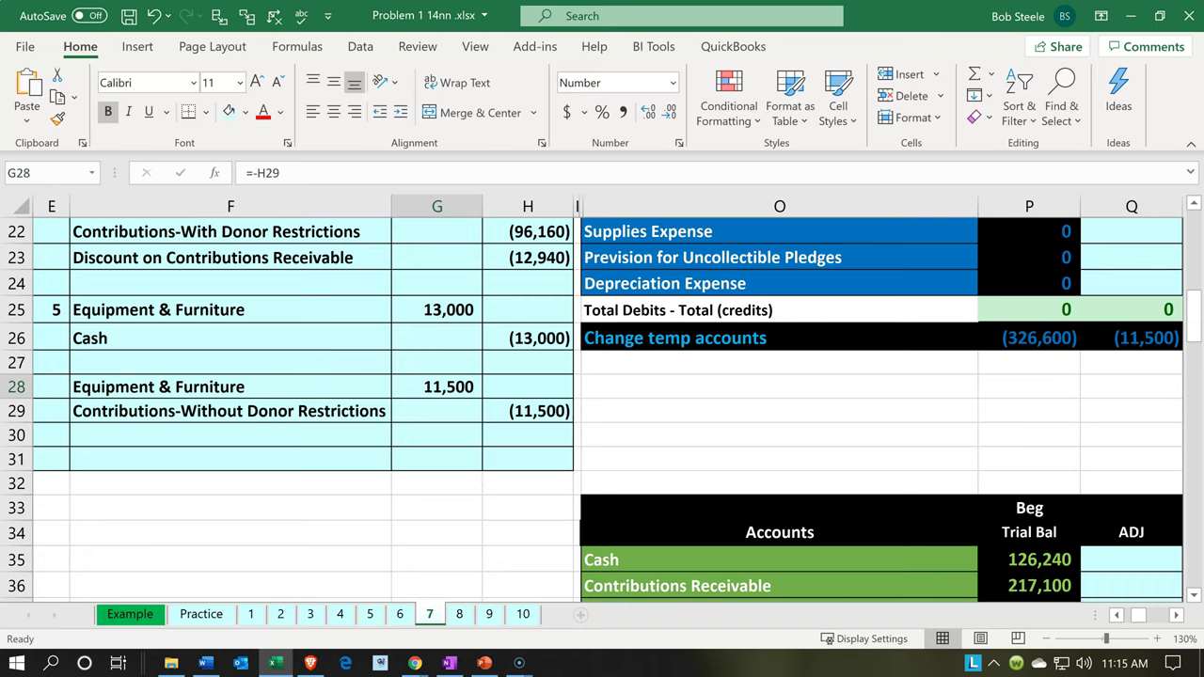
left_click(277, 664)
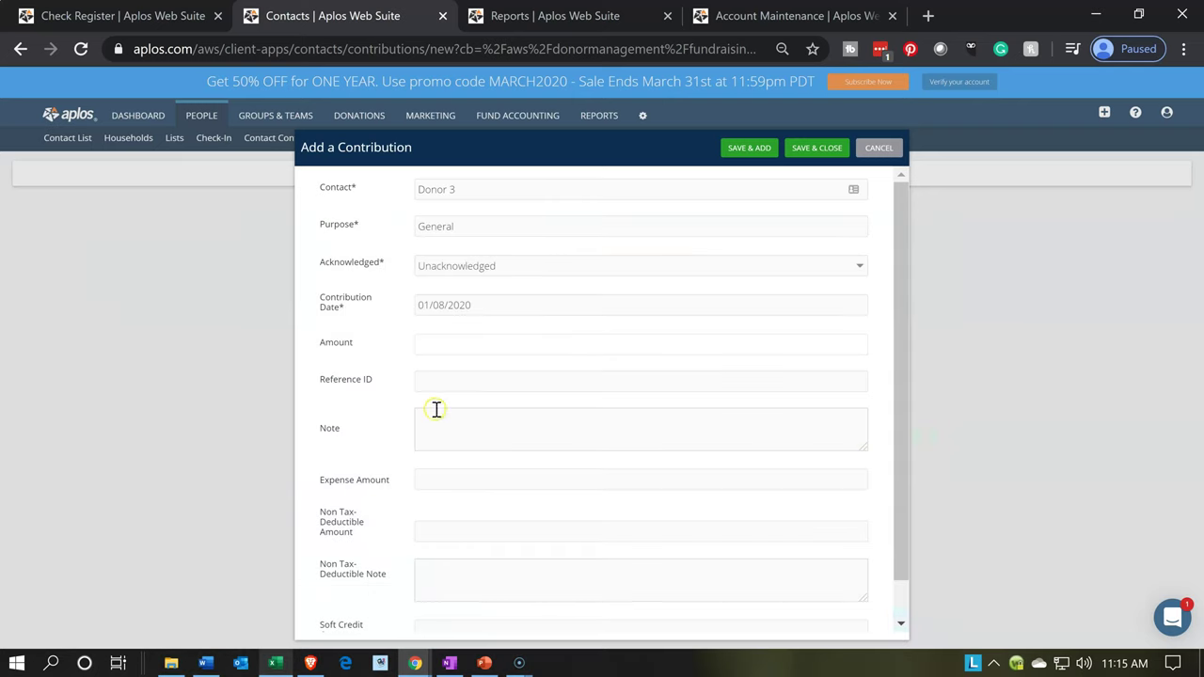
type("115")
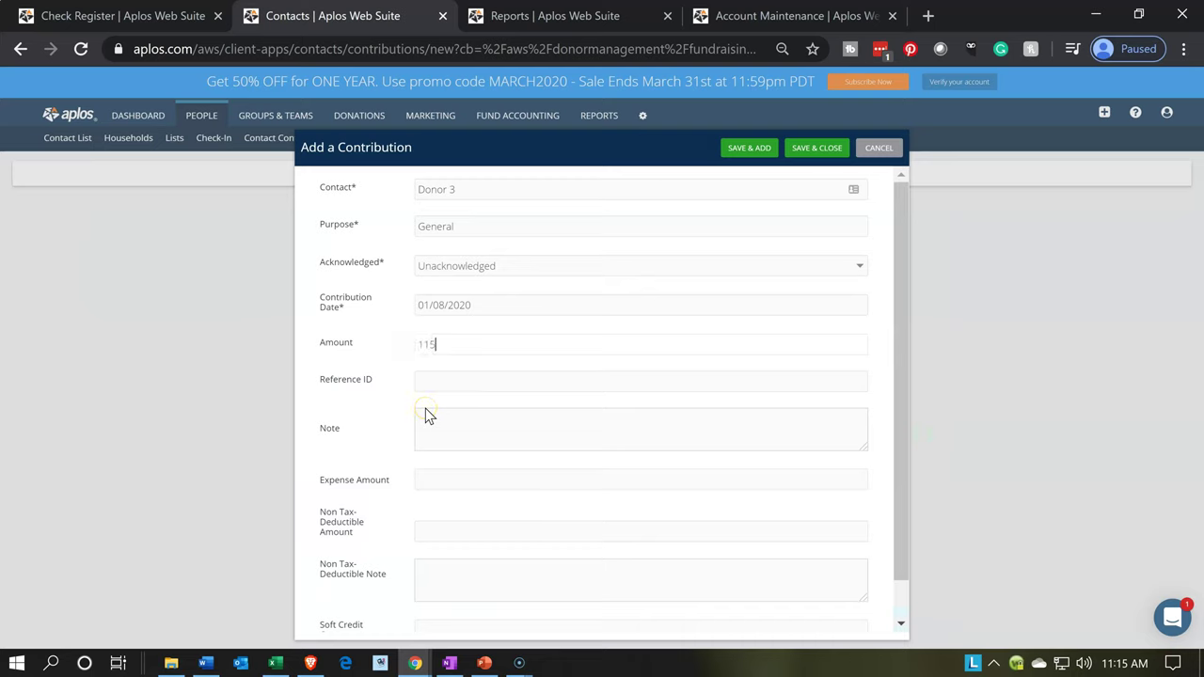
type("00")
key("Tab")
key("Tab")
key("Tab")
Step: Set the contribution's expense amount to 11,500, leave the non-tax-deductible fields blank, and save and close it
left_click(343, 493)
type("11,500")
key("Tab")
left_click(340, 494)
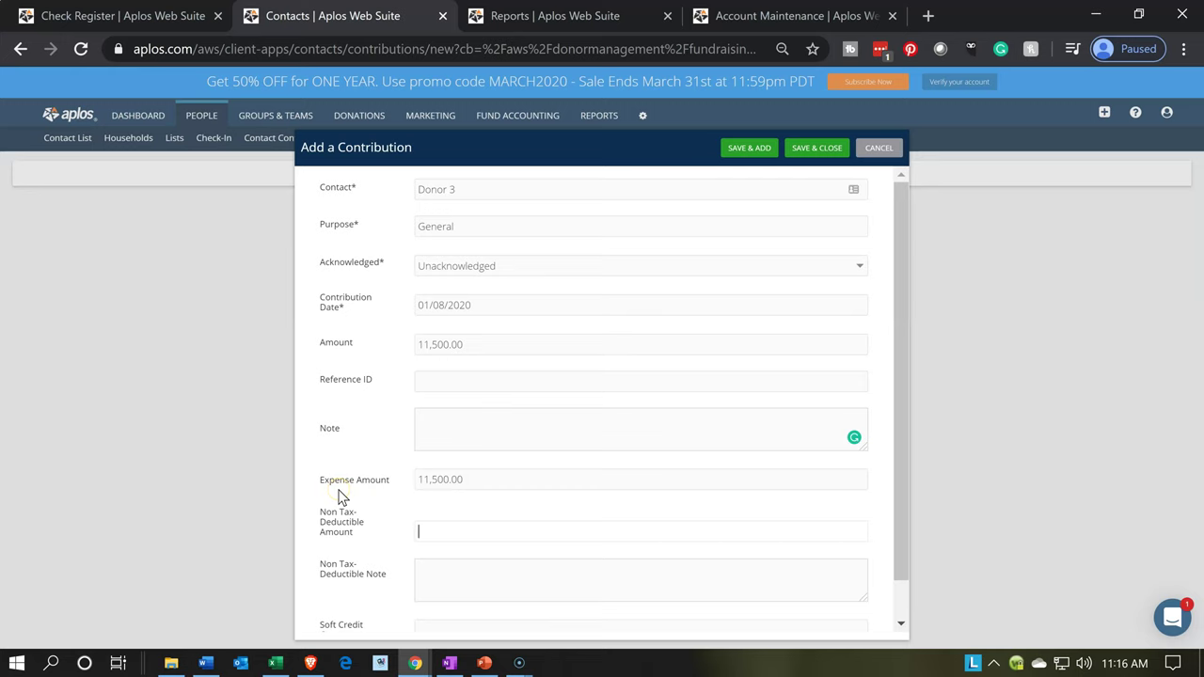
scroll(340, 496, "down", 1)
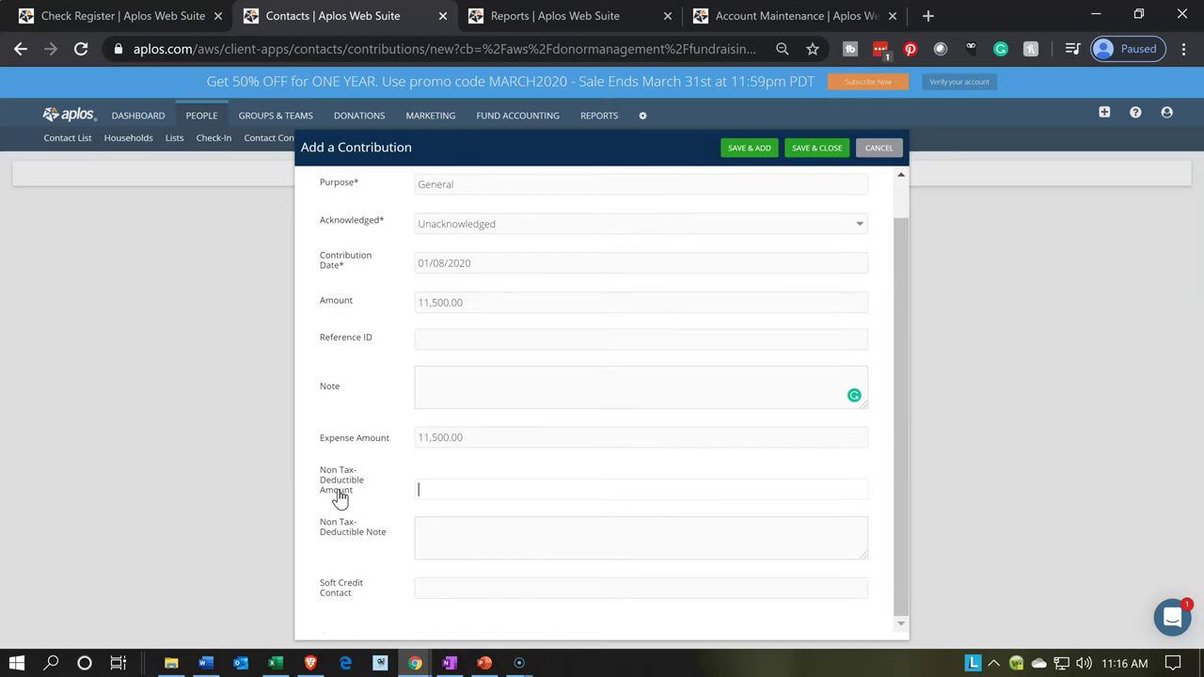
left_click(339, 499)
left_click(807, 148)
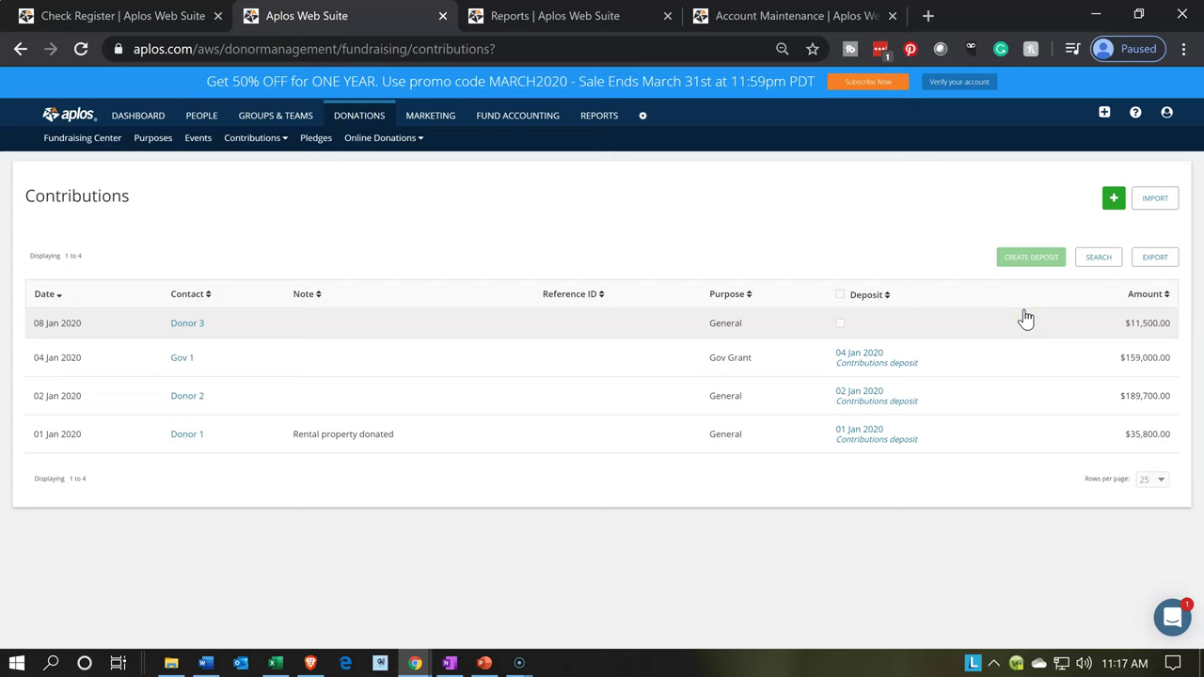
Step: Create a deposit from Donor 3's 11,500 contribution and date it 01/08/2020
left_click(318, 338)
left_click(840, 323)
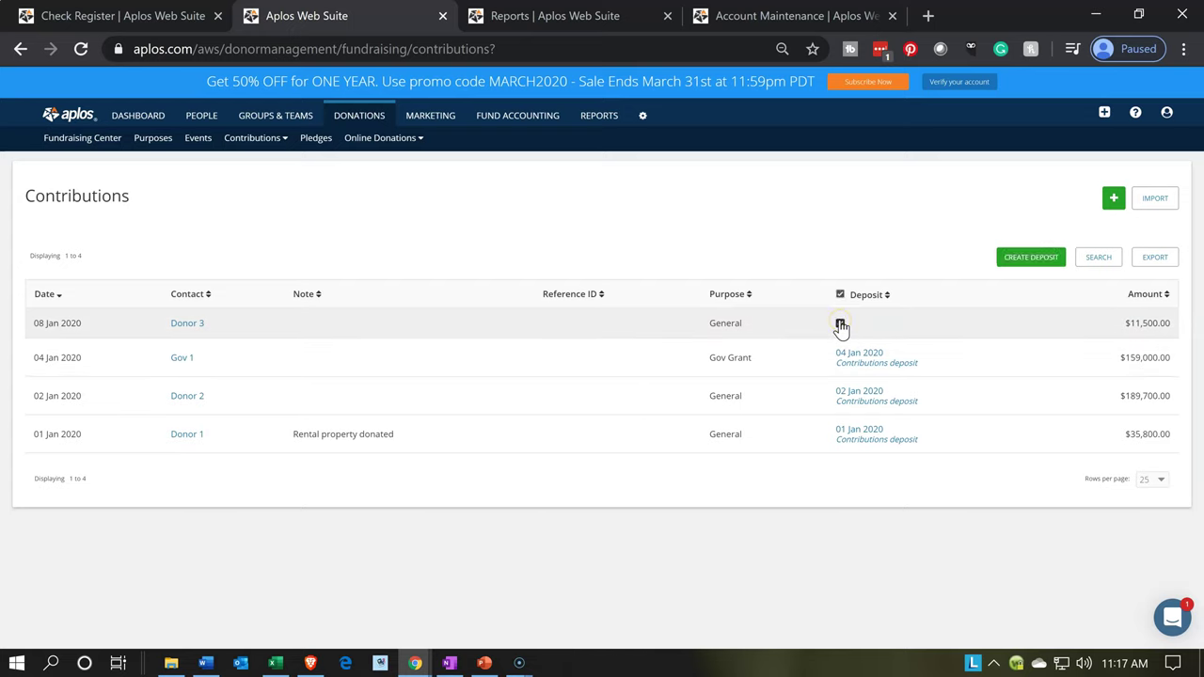
left_click(1015, 263)
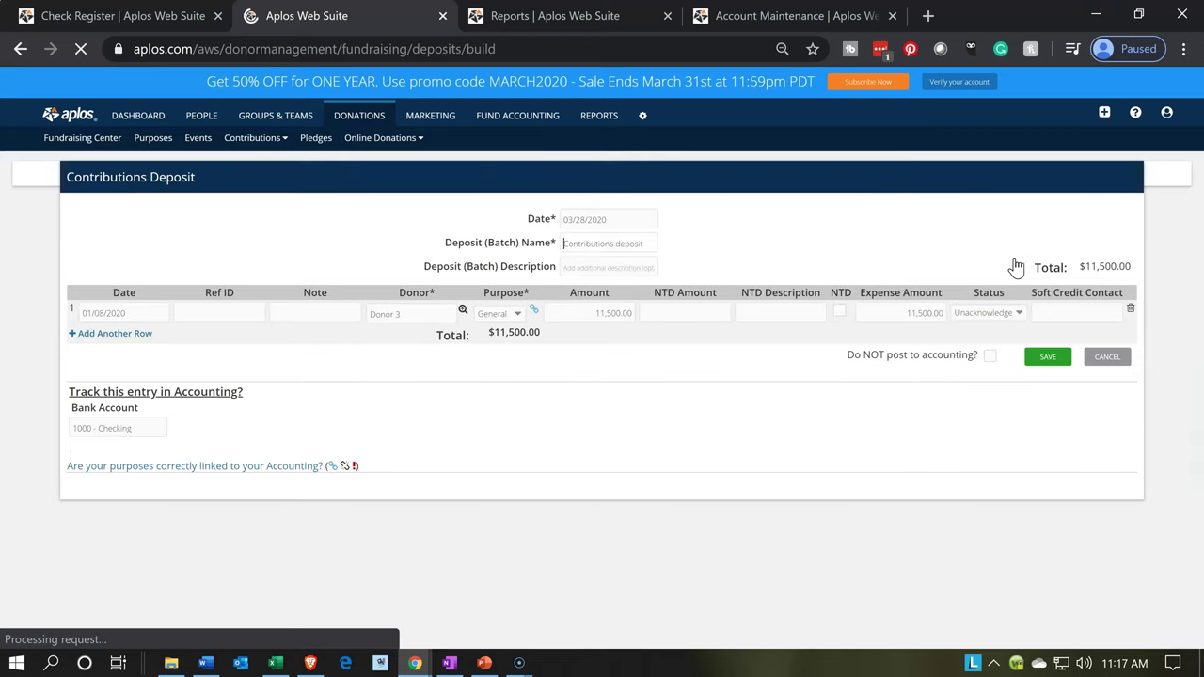
left_click(625, 215)
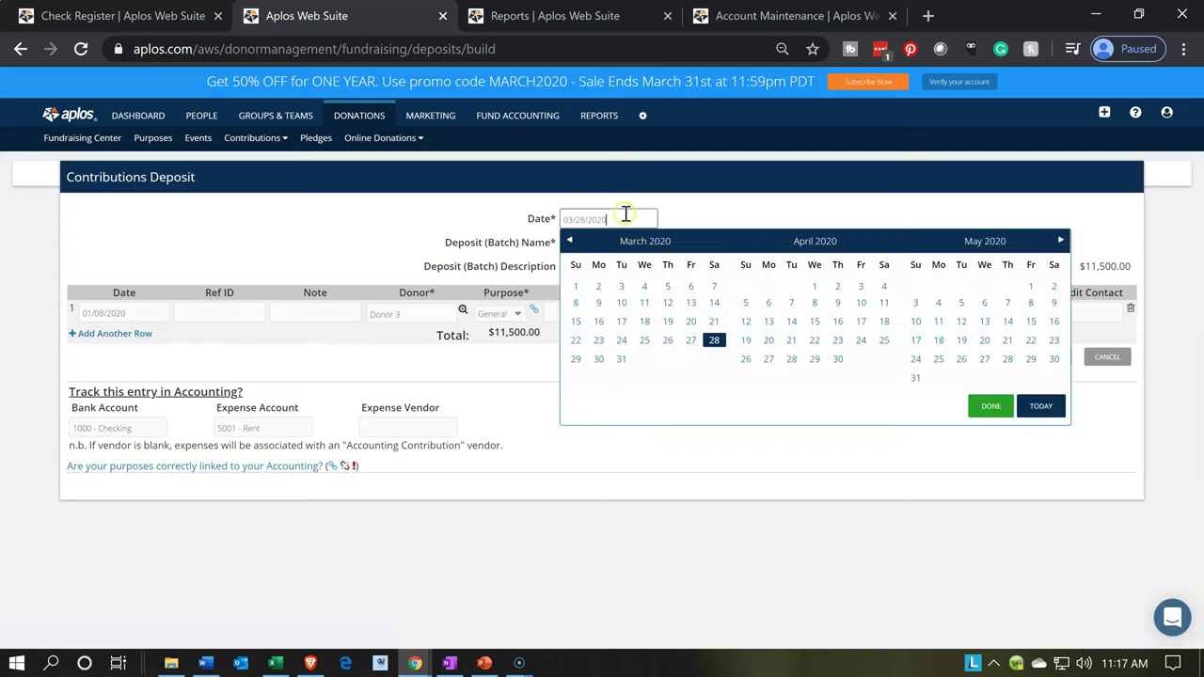
left_click(568, 243)
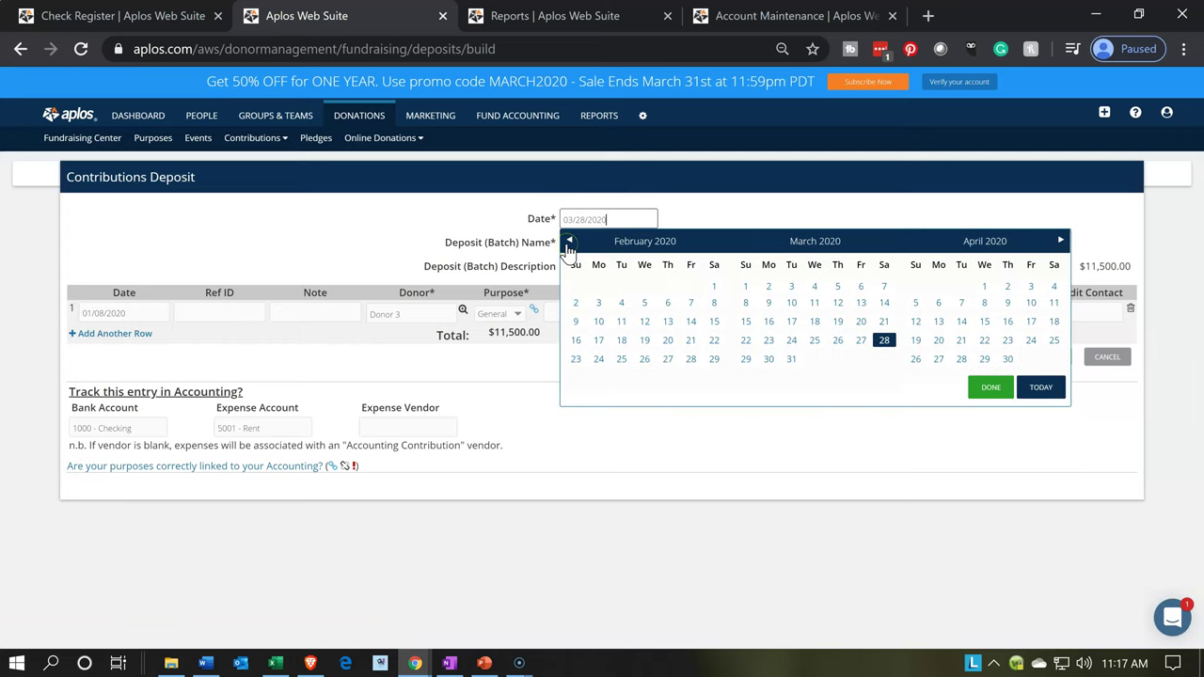
left_click(569, 245)
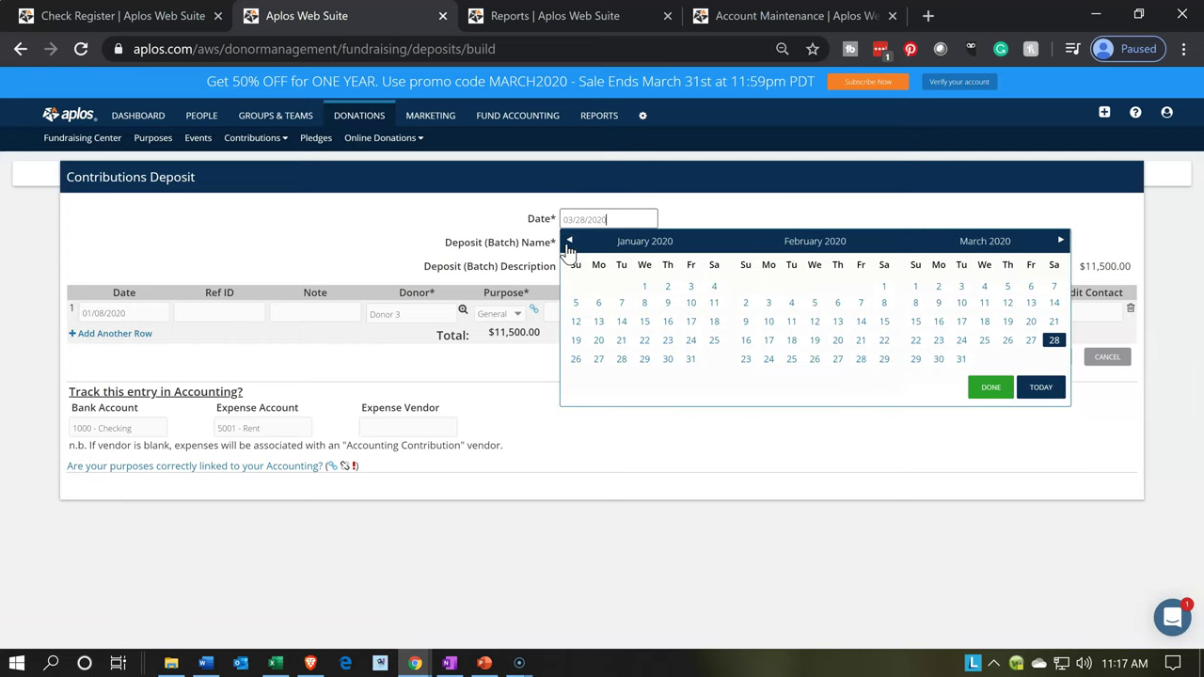
left_click(645, 302)
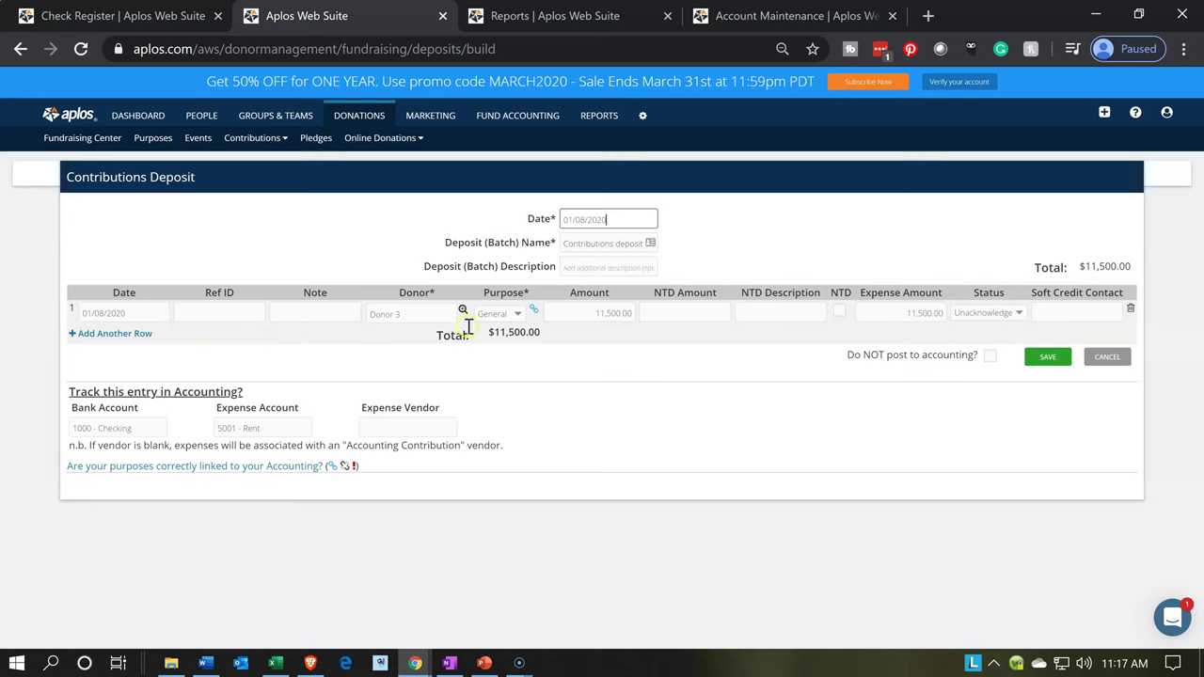
Step: Try to replace Rent as the deposit's expense account with an asset account by searching for 1, and clear the entry
left_click(554, 325)
left_click(693, 327)
left_click(581, 320)
left_click(290, 432)
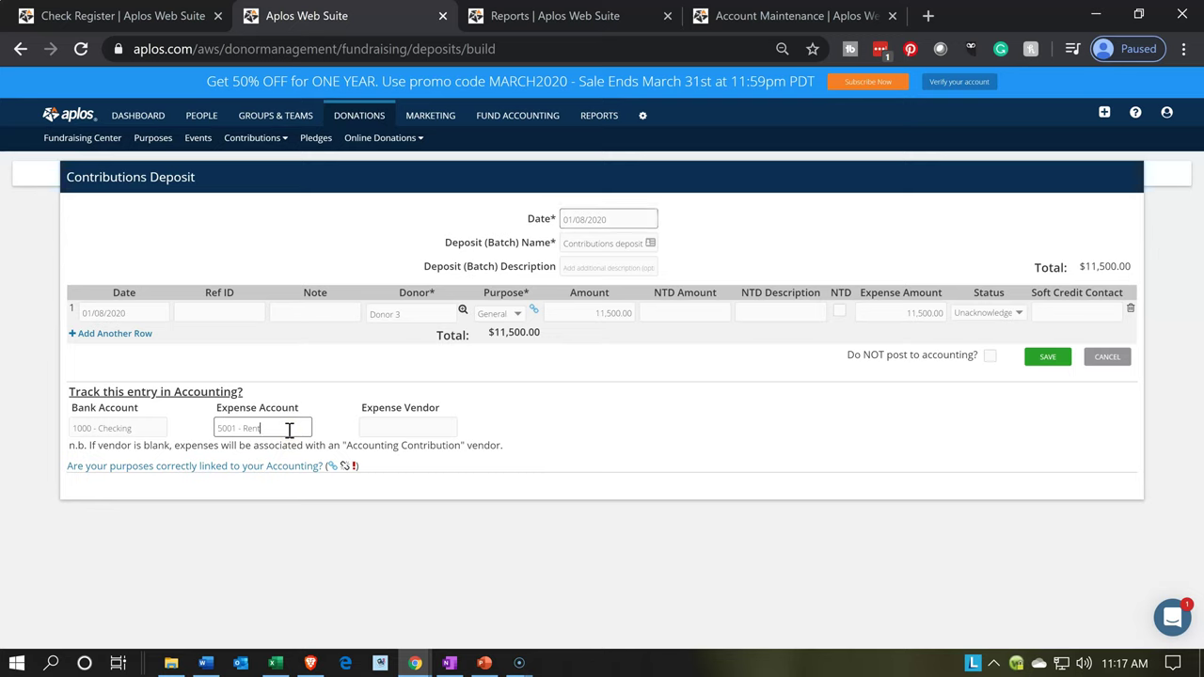
left_click_drag(290, 432, 200, 428)
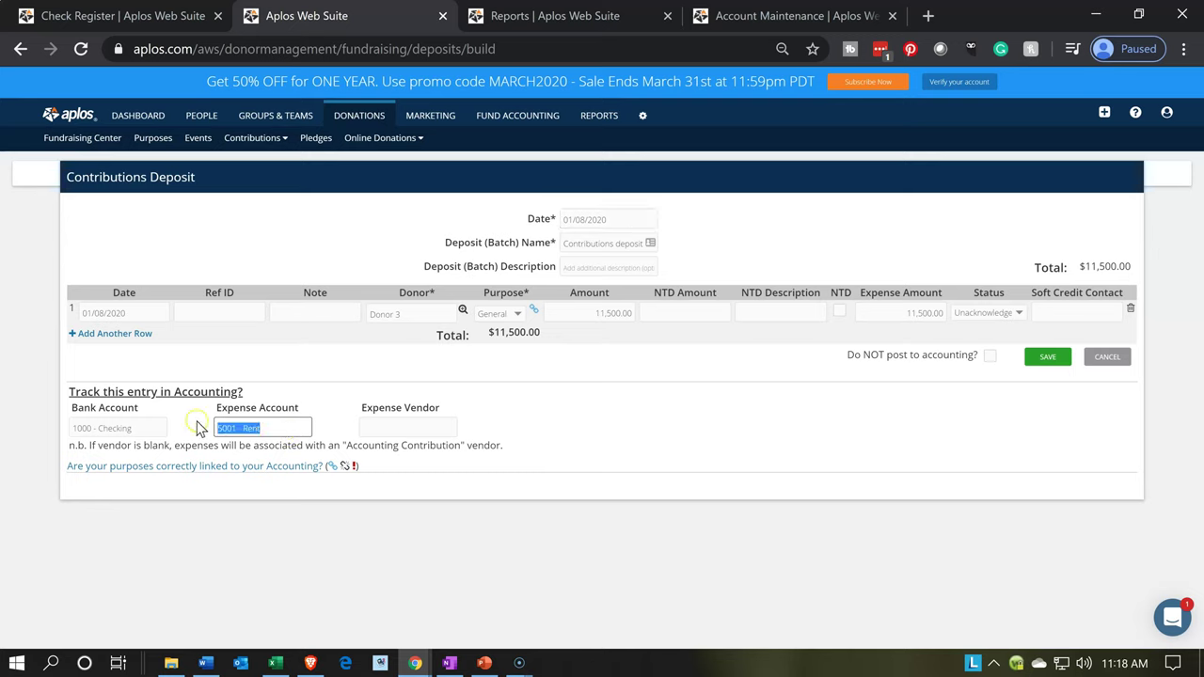
type("1")
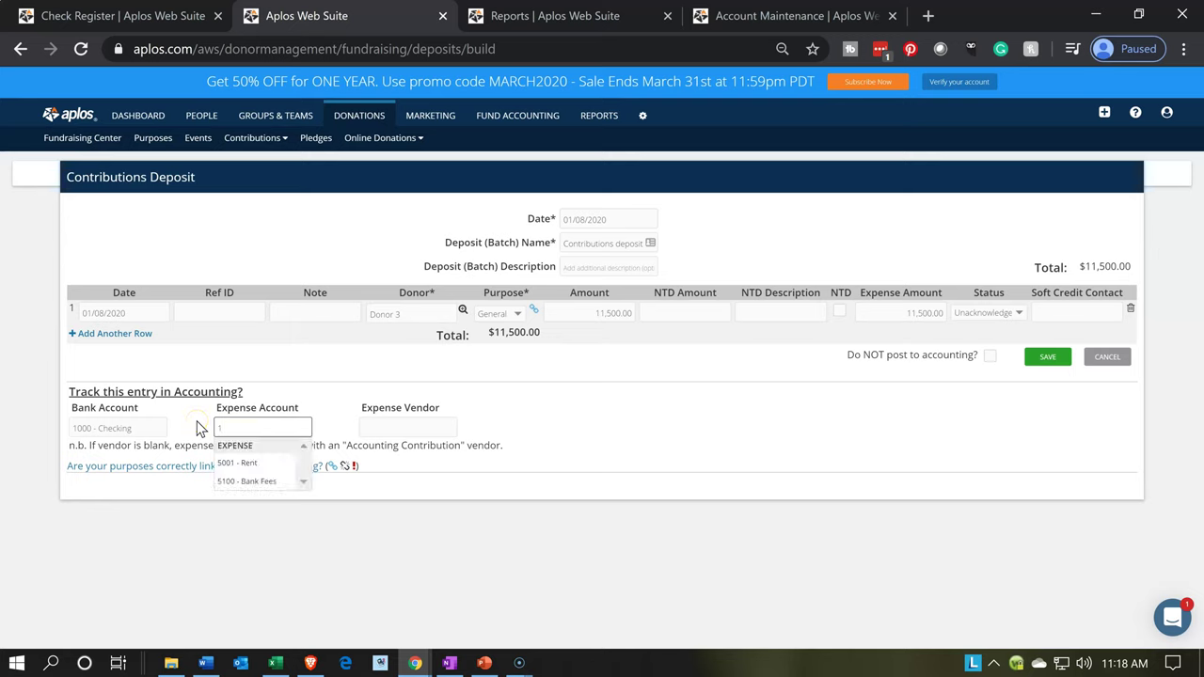
left_click(268, 461)
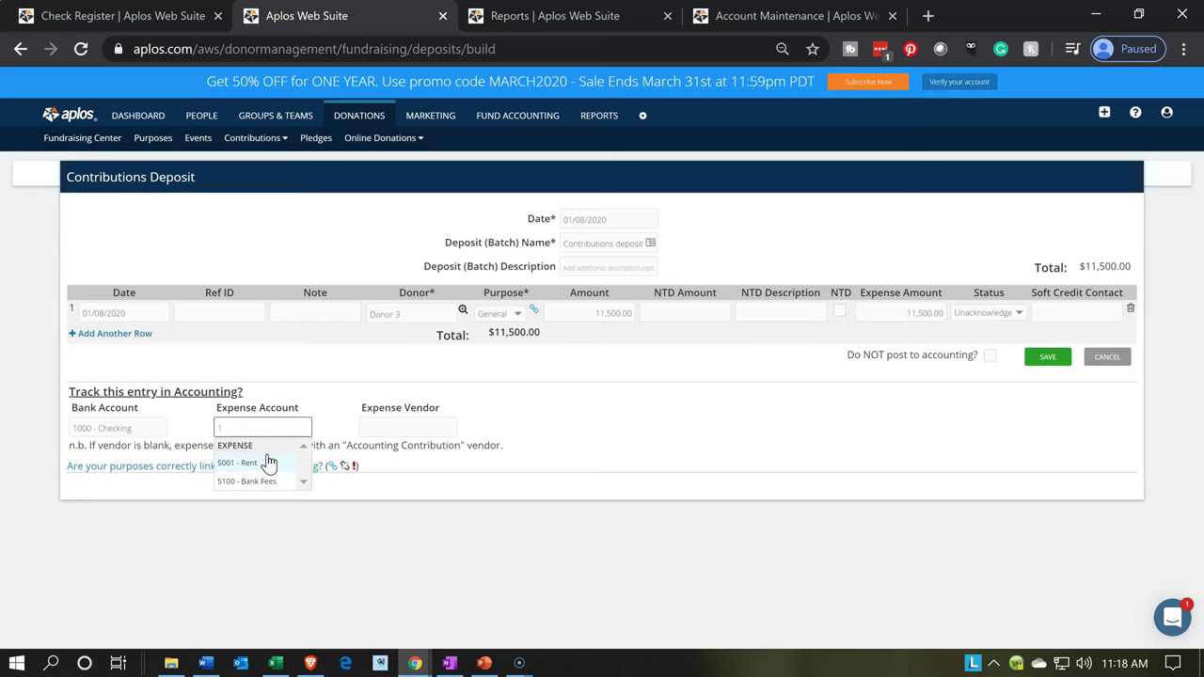
key("BackSpace")
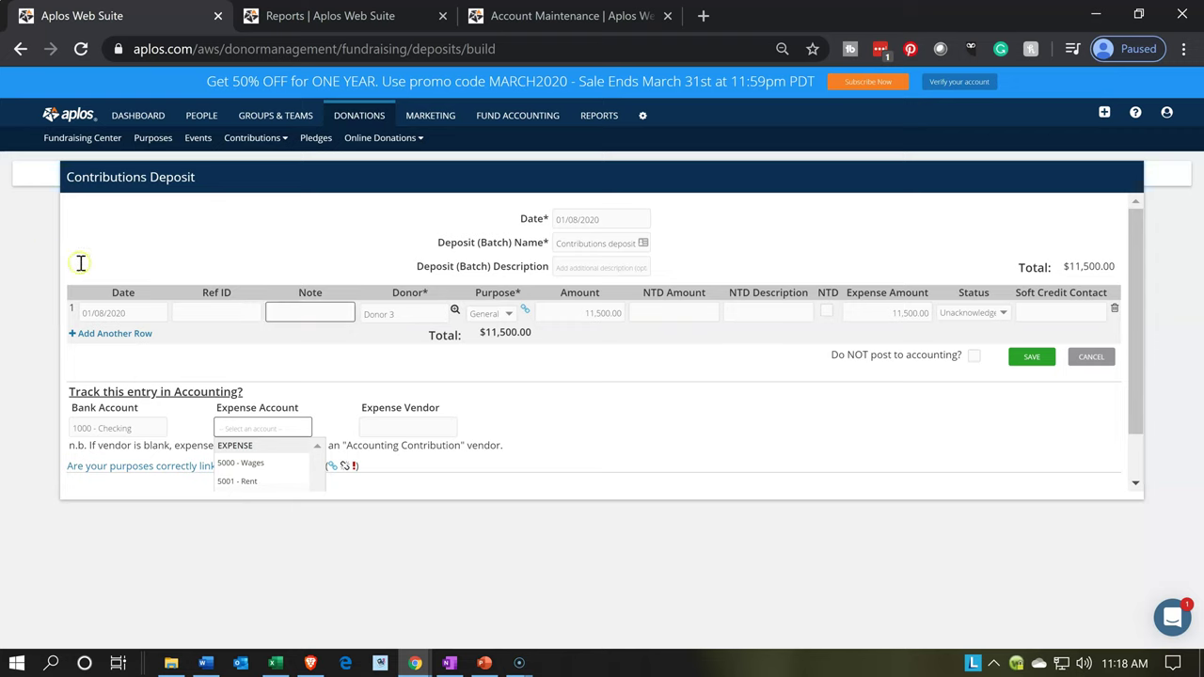
Step: Duplicate the deposit page in another browser tab, open the chart of accounts there and expand the Expense accounts
right_click(132, 13)
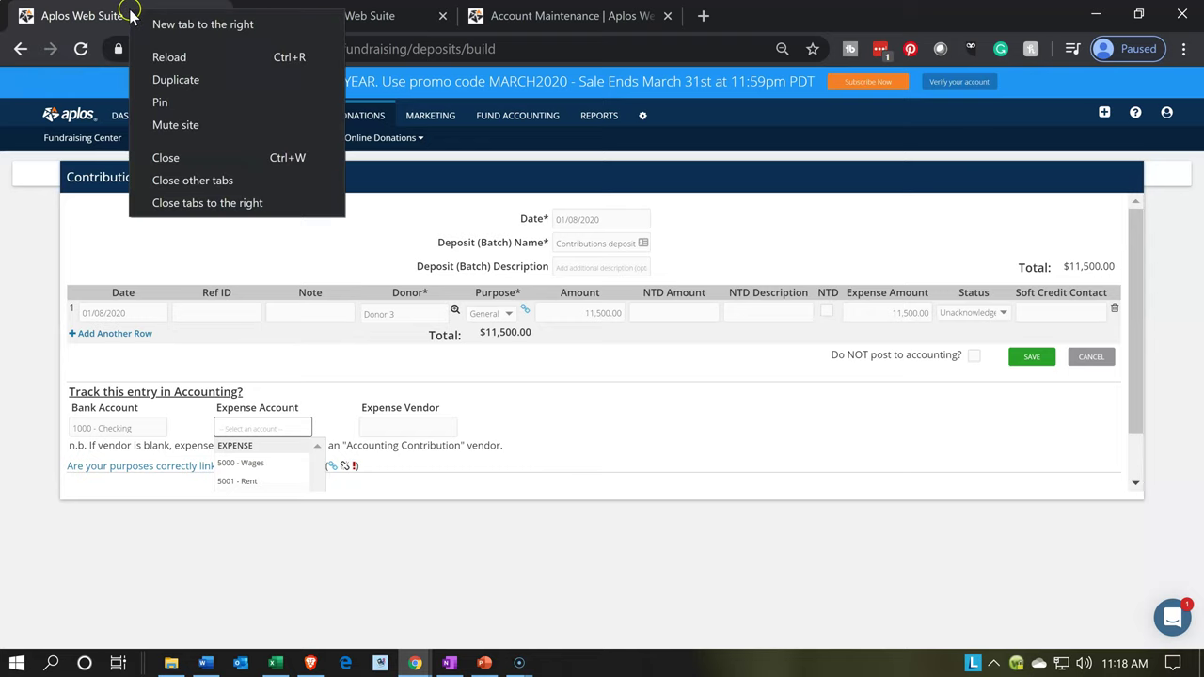
left_click(172, 60)
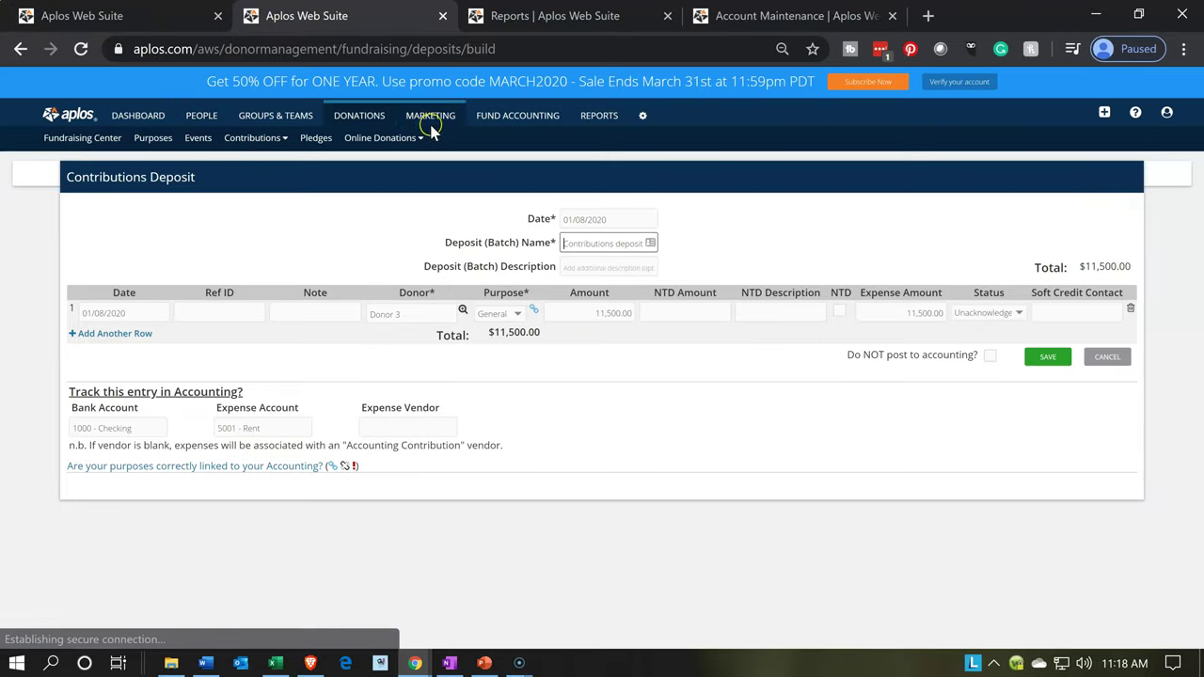
mouse_move(489, 121)
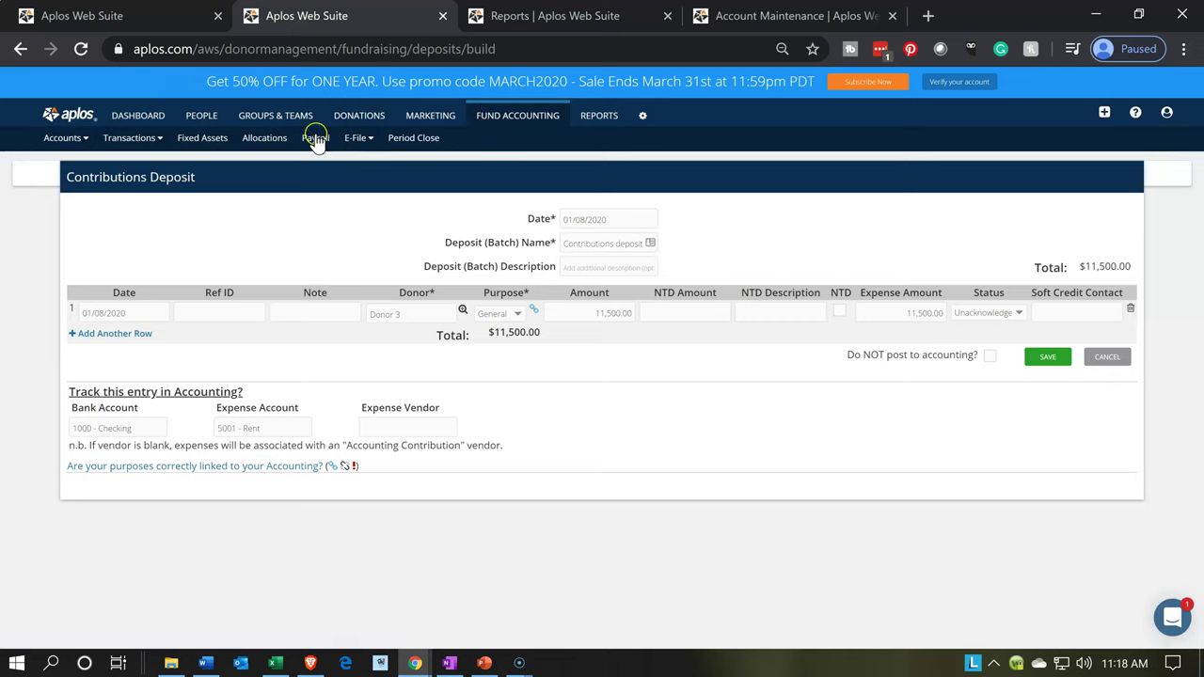
mouse_move(79, 136)
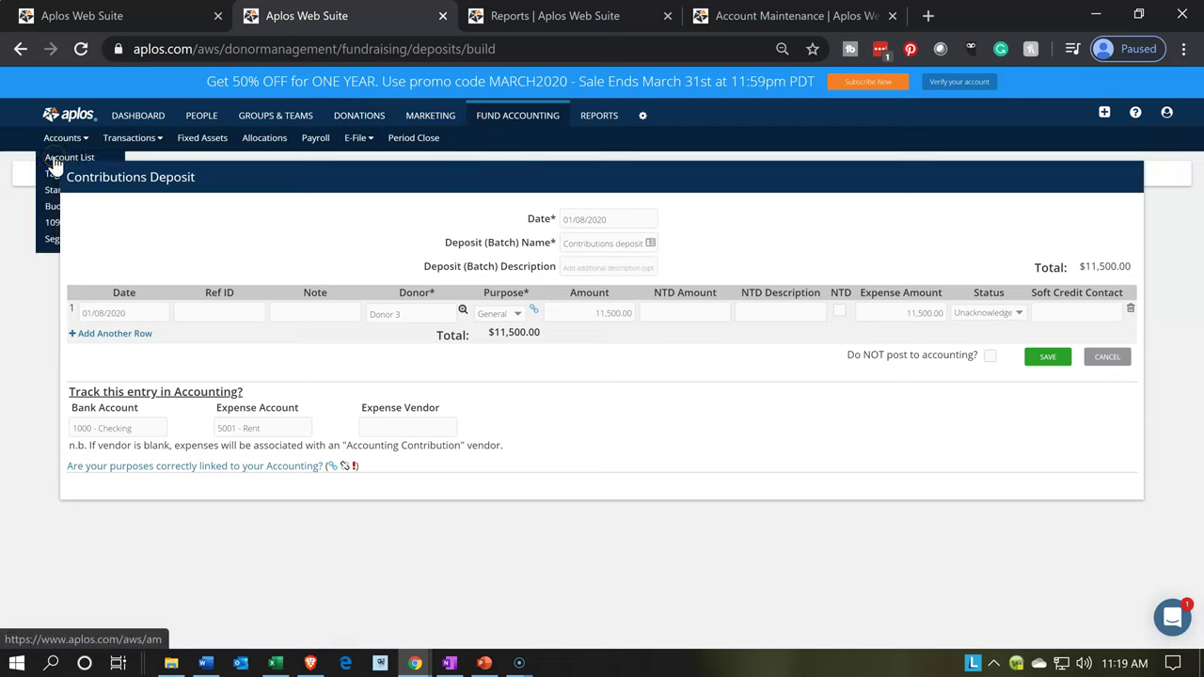
left_click(54, 160)
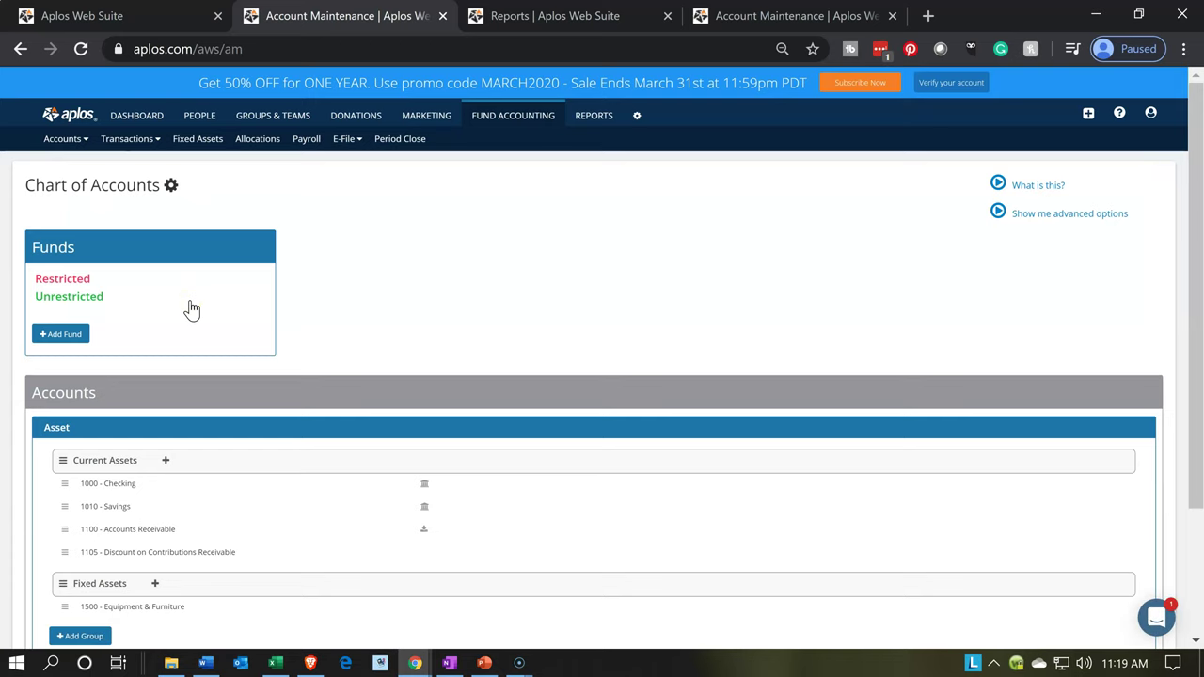
scroll(191, 308, "down", 1)
scroll(190, 306, "down", 1)
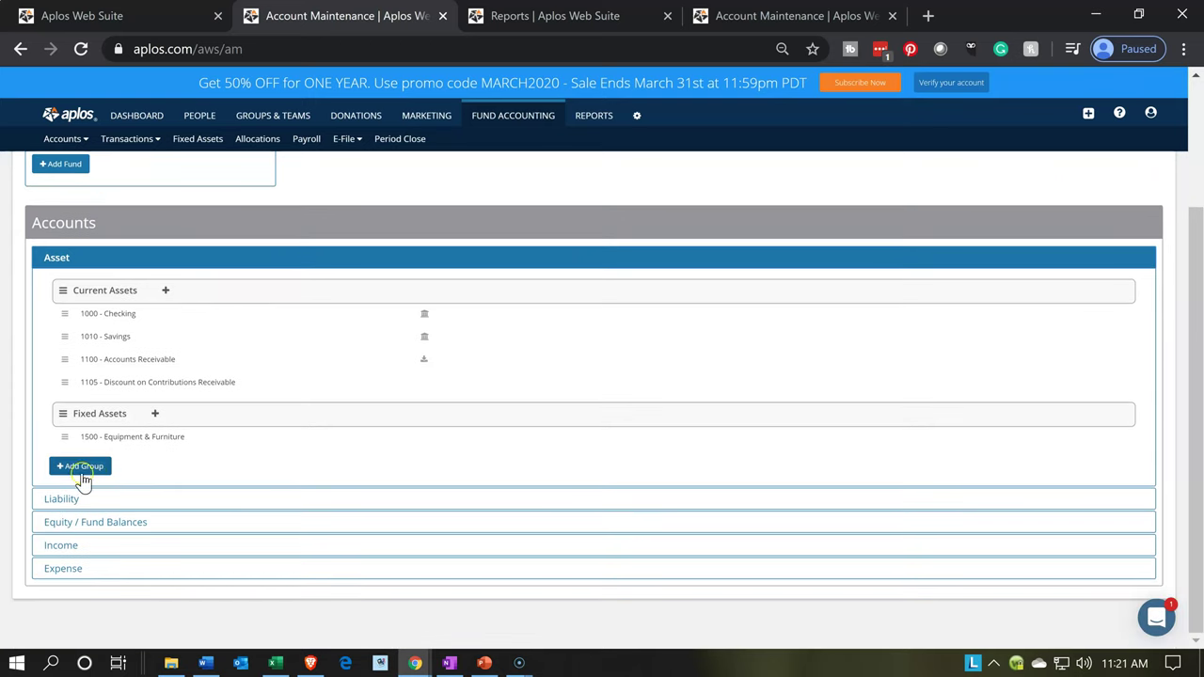
left_click(120, 463)
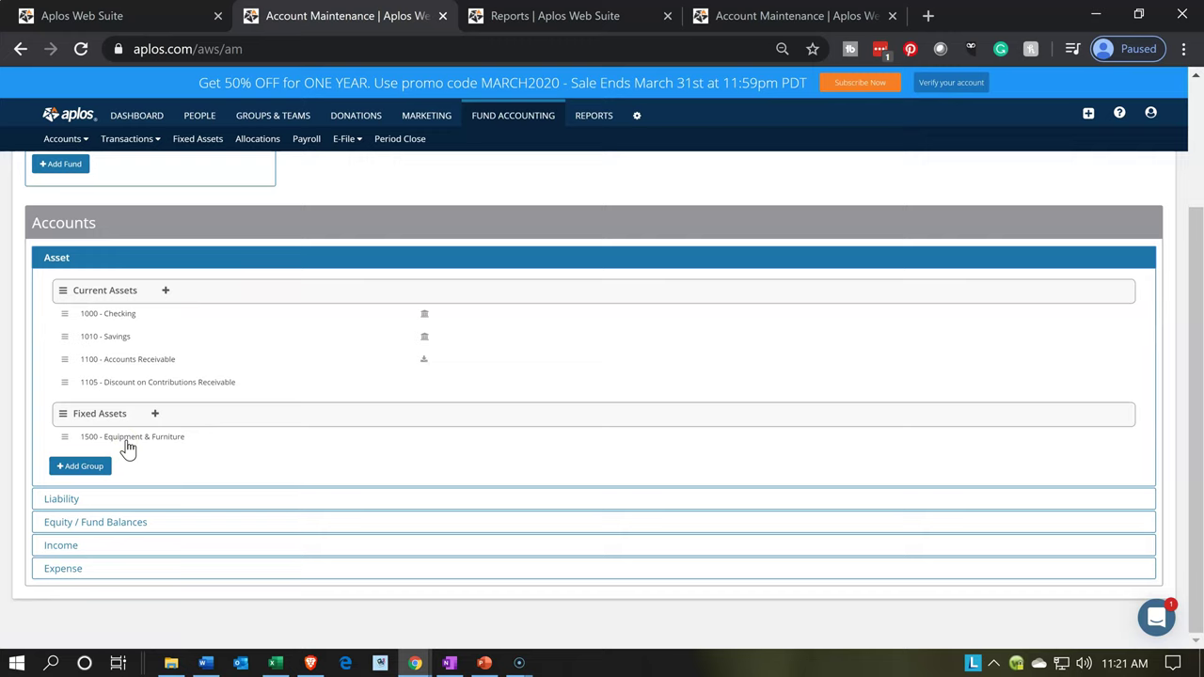
left_click(104, 568)
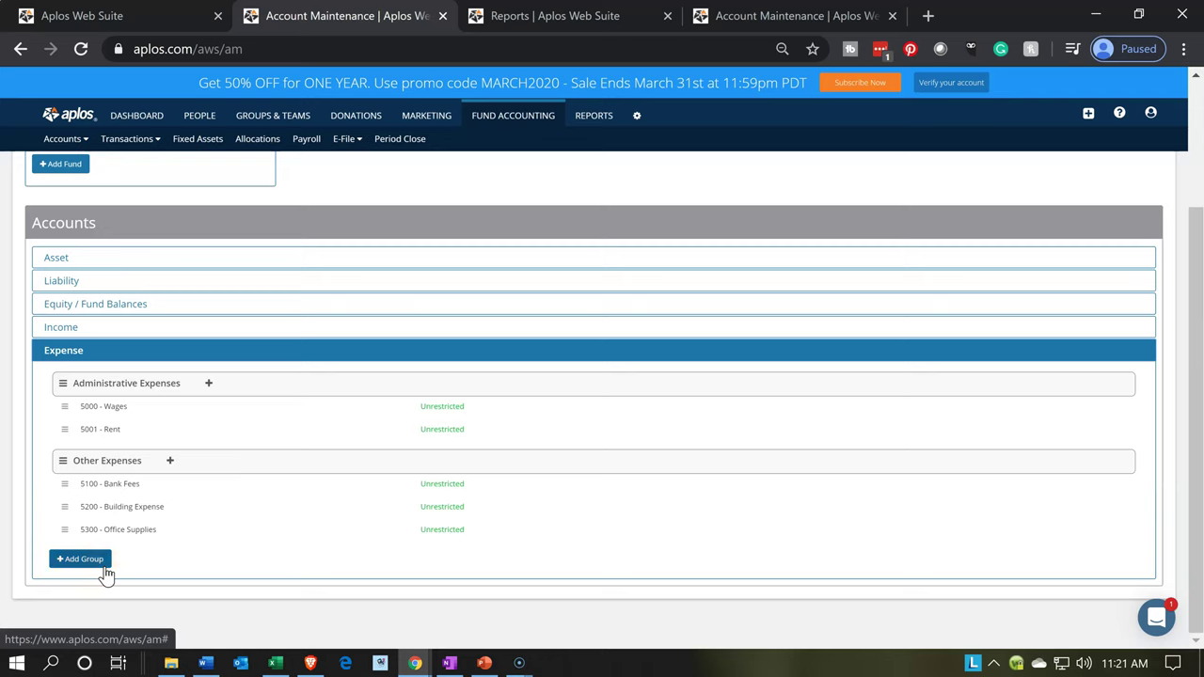
left_click(107, 572)
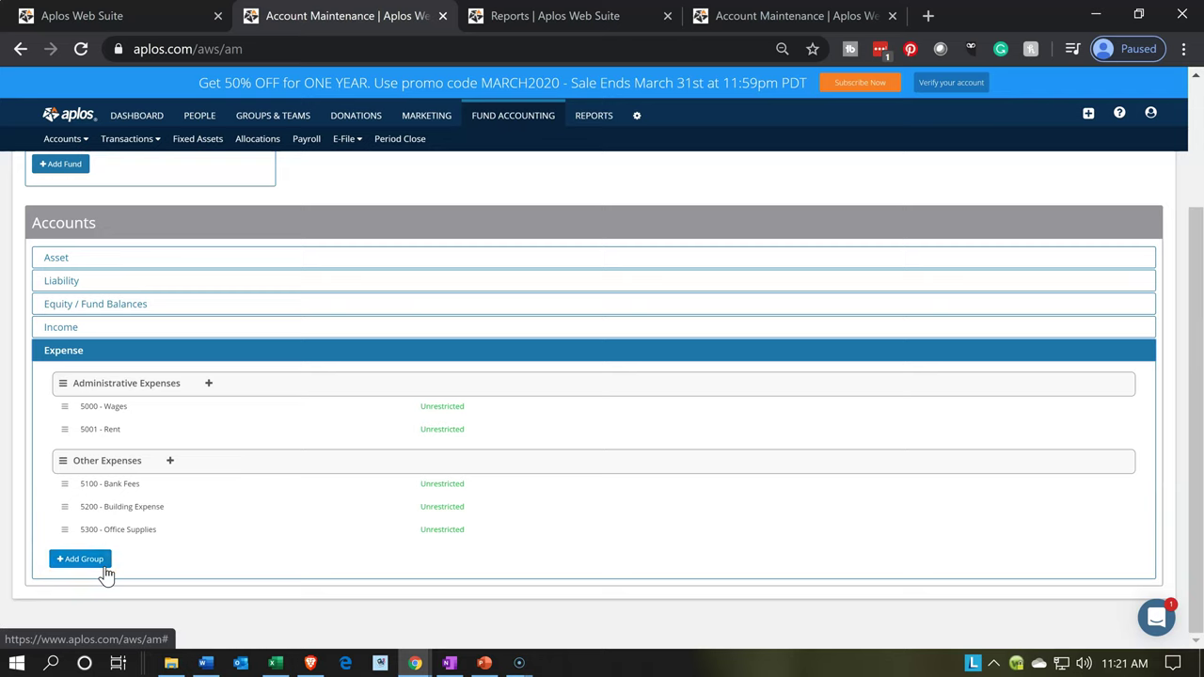
left_click(106, 571)
left_click(106, 571)
left_click(106, 572)
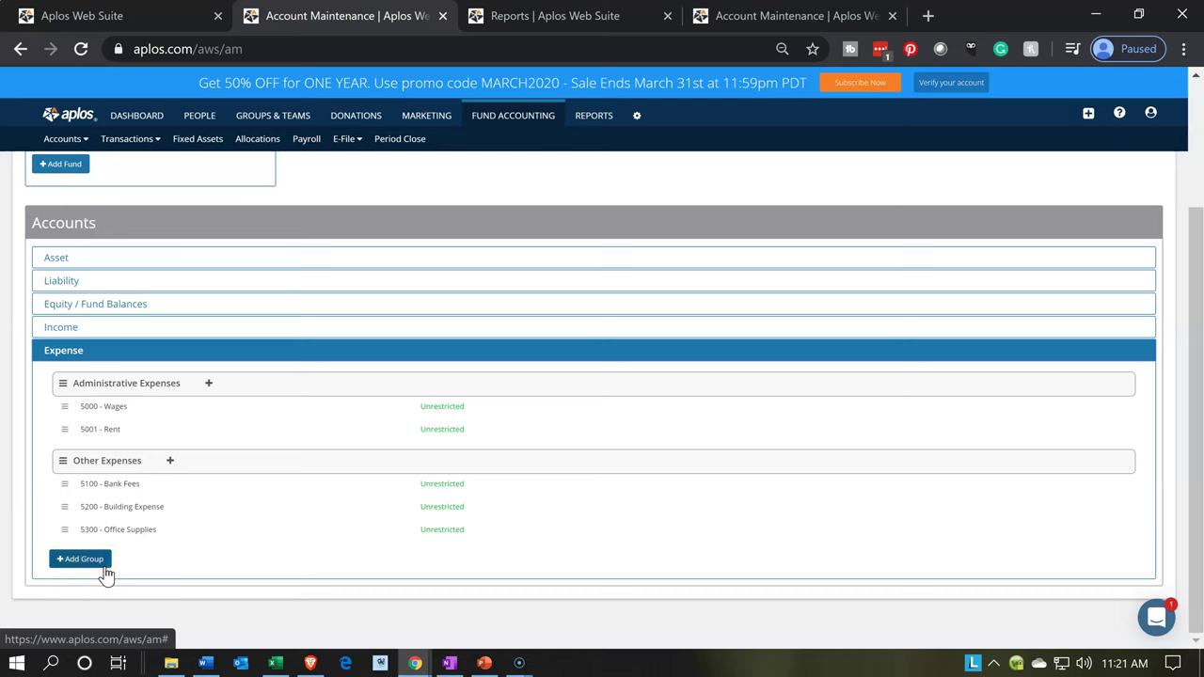
left_click(106, 571)
left_click(107, 571)
left_click(106, 571)
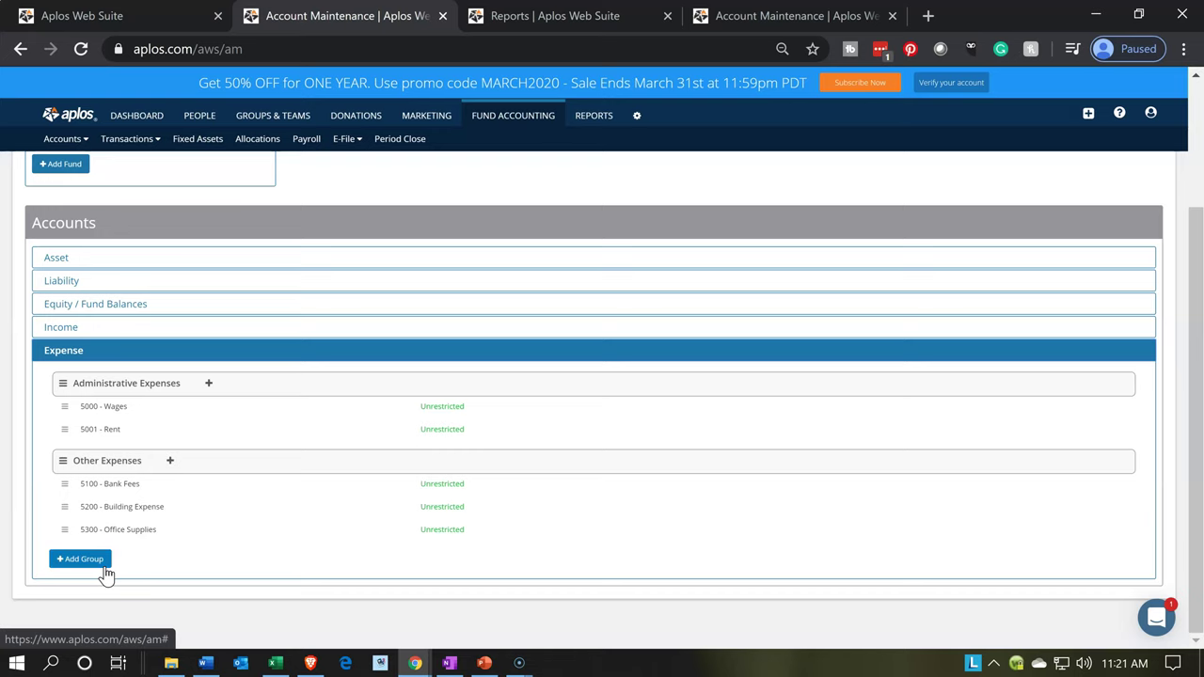
left_click(106, 571)
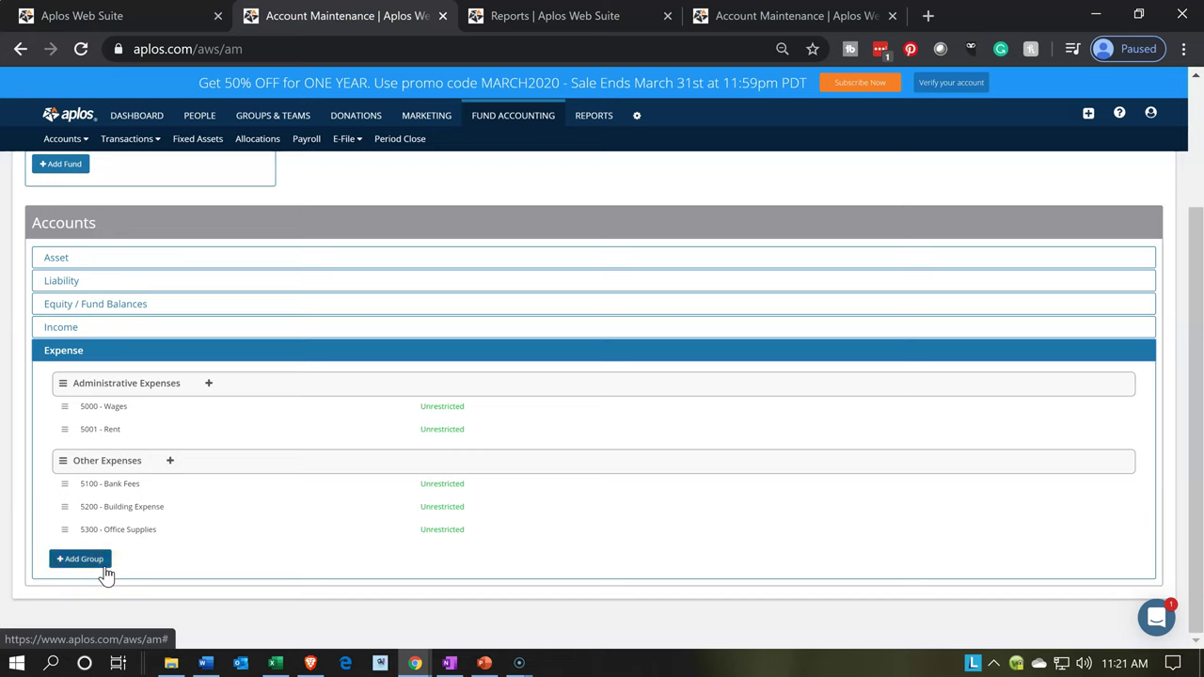
left_click(106, 571)
left_click(106, 571)
left_click(106, 571)
Step: Add a group named Clearing Accounts to the Expense accounts in the chart of accounts and save it
left_click(91, 560)
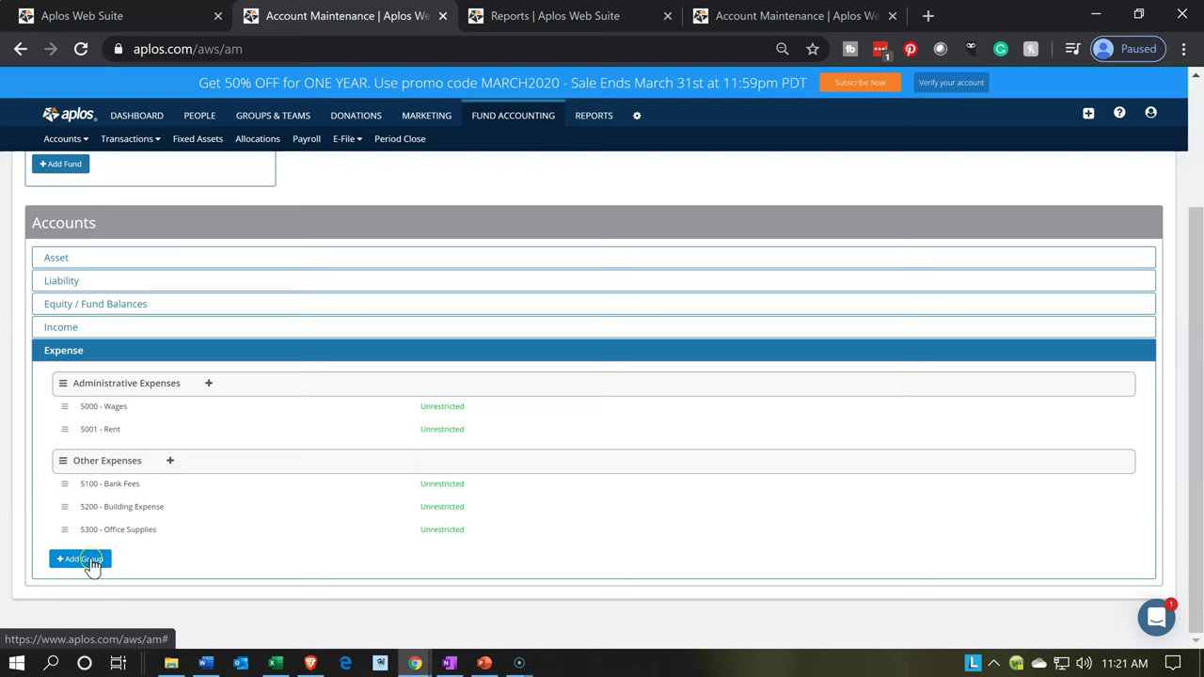
left_click(92, 563)
type("Clearing Accounts")
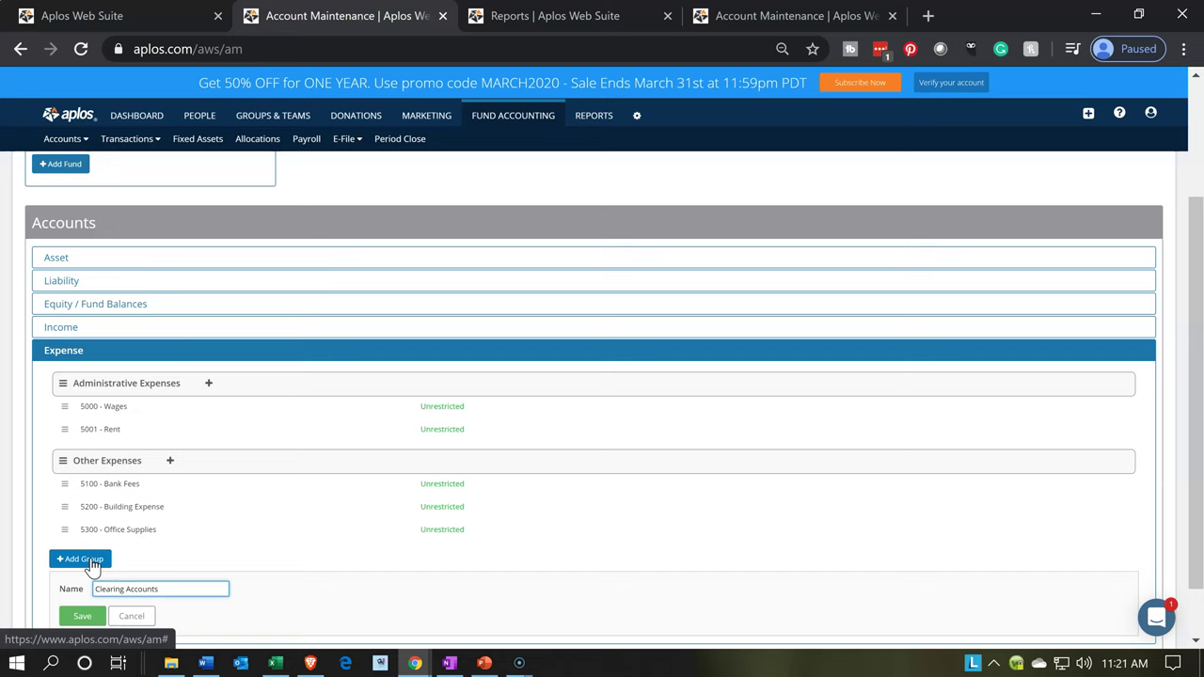
scroll(92, 563, "down", 1)
left_click(81, 550)
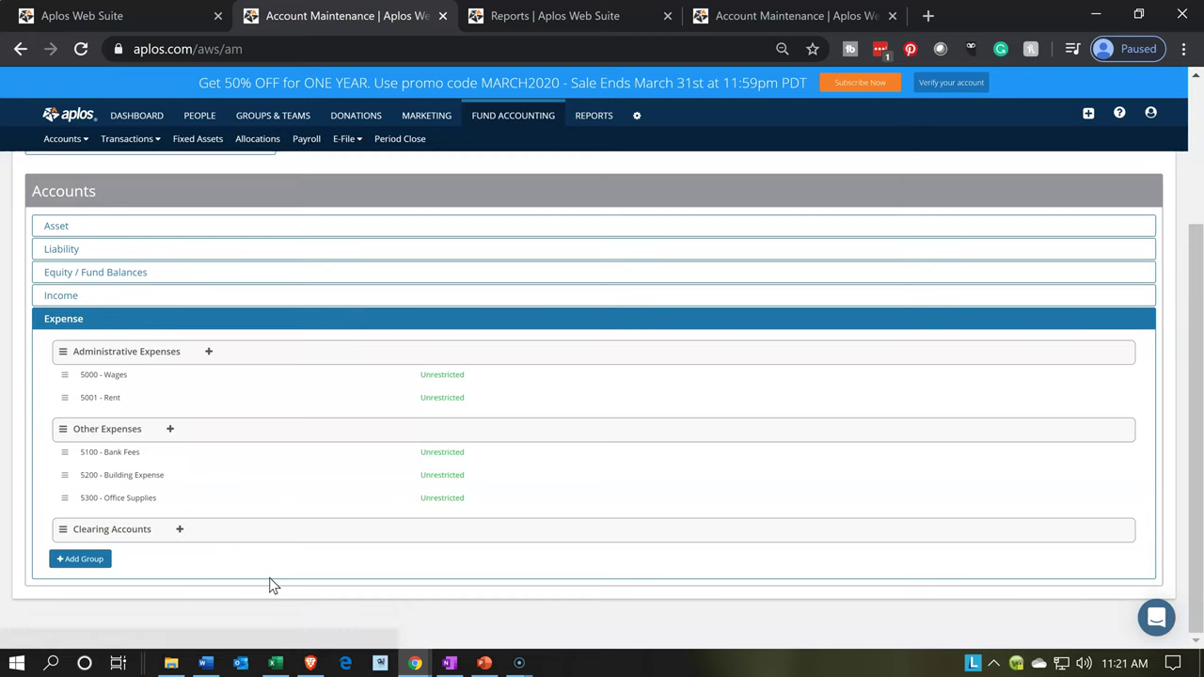
Step: Add expense account 8100 named PPE Contribution to the Clearing Accounts group, assign it to the Unrestricted fund, and save it
left_click(180, 532)
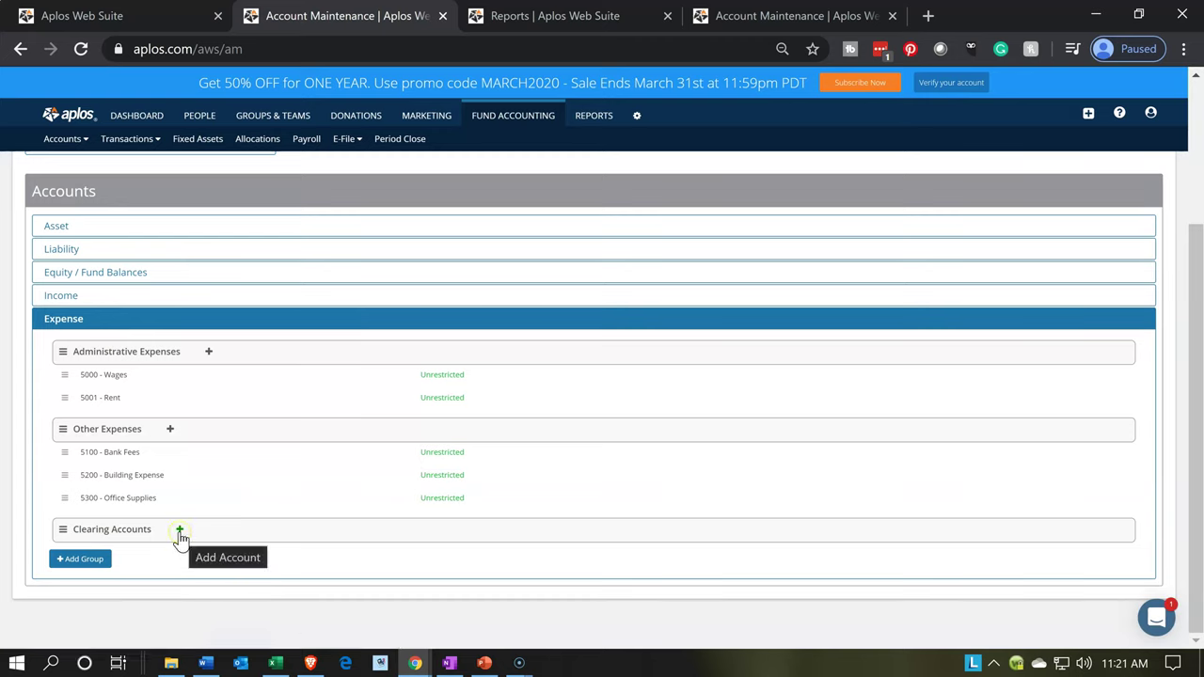
left_click(179, 532)
left_click(136, 562)
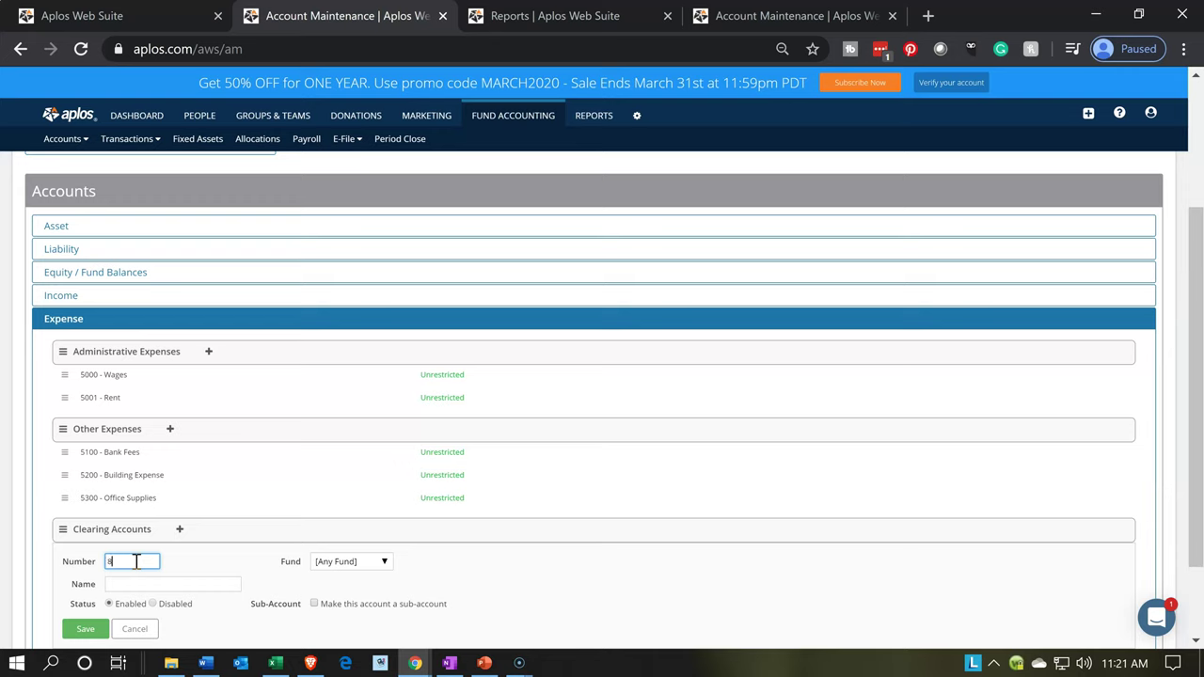
key("Tab")
scroll(136, 561, "down", 1)
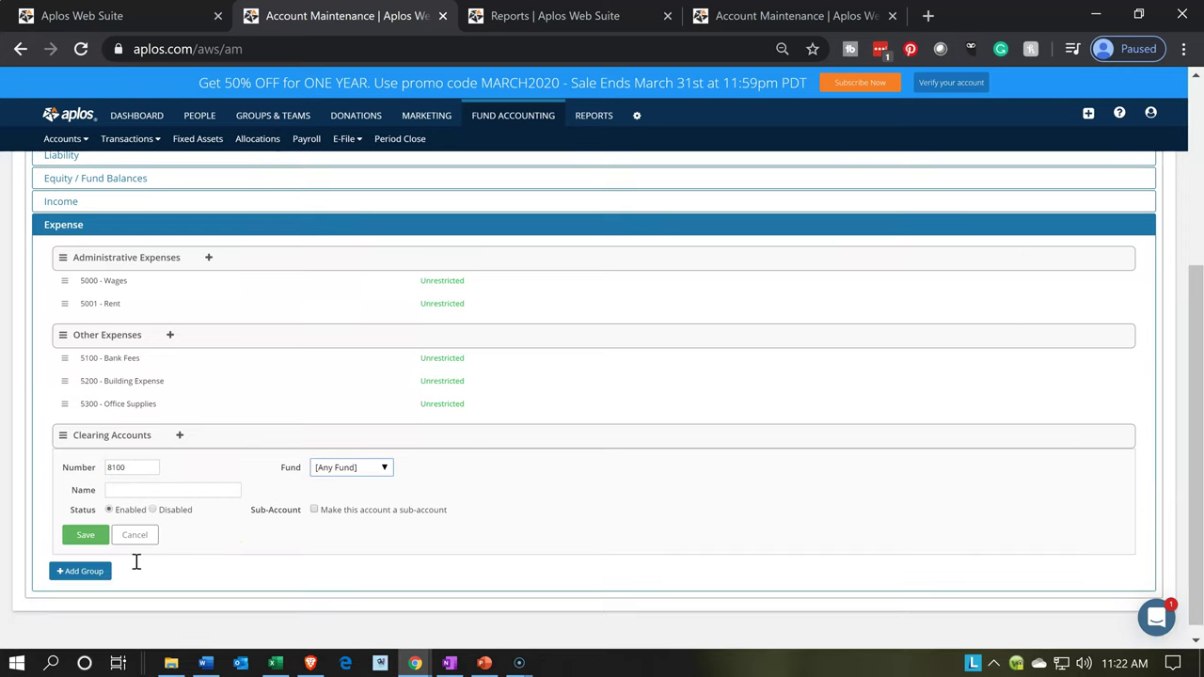
left_click(383, 464)
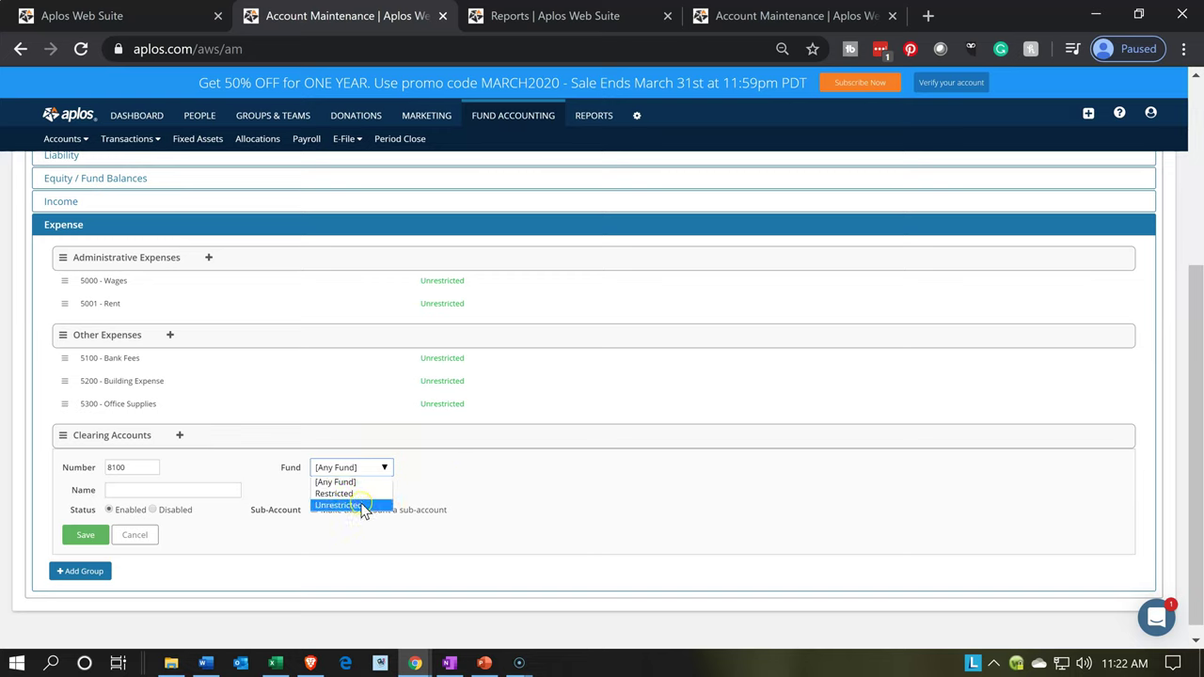
left_click(358, 506)
left_click(130, 488)
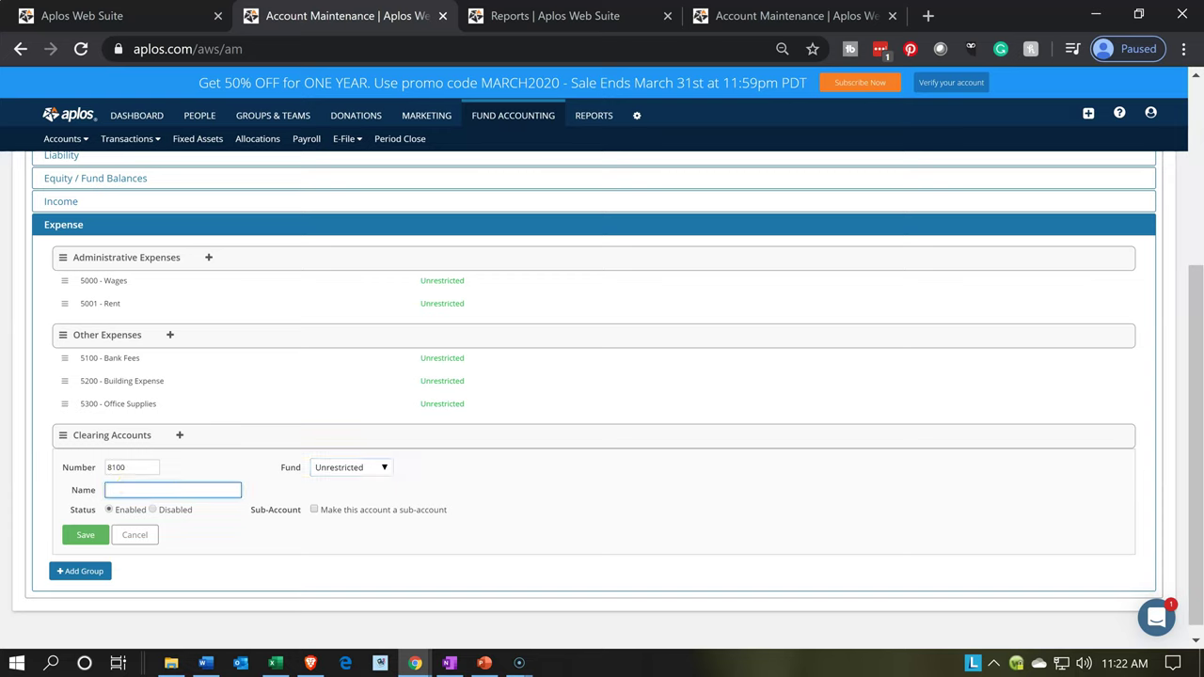
type("PPE Contribution")
left_click(86, 537)
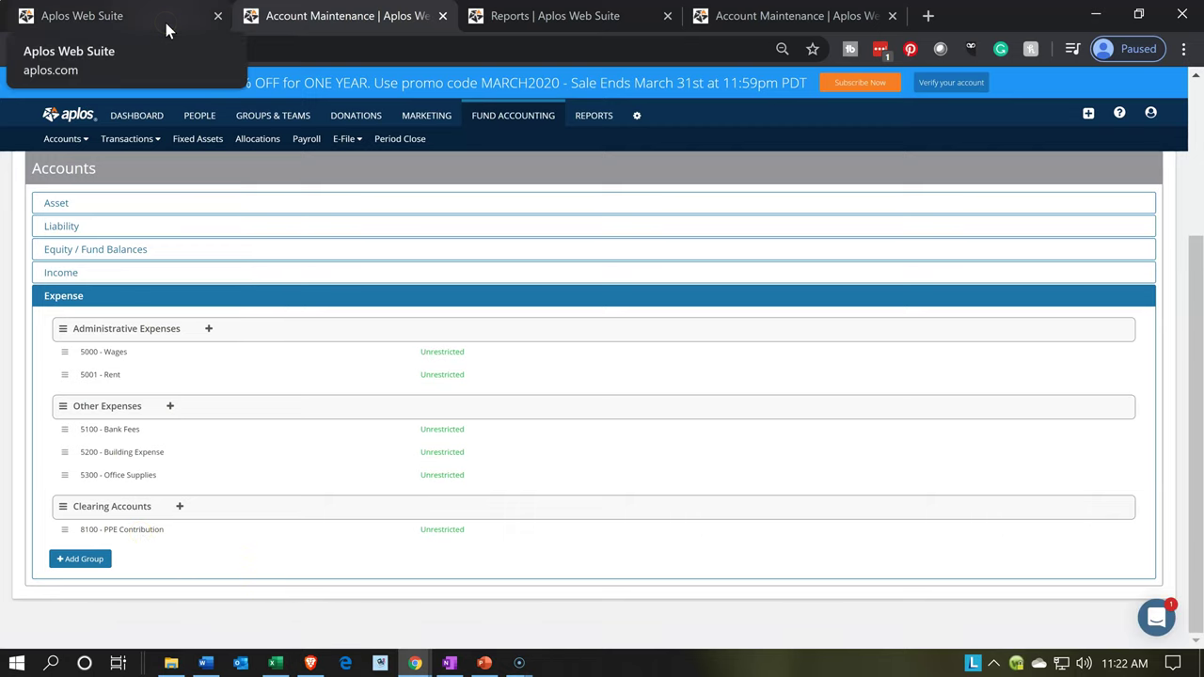
Step: Return to the 11,500 contributions deposit, set its expense account to 8100 - PPE Contribution, and save the deposit
left_click(166, 22)
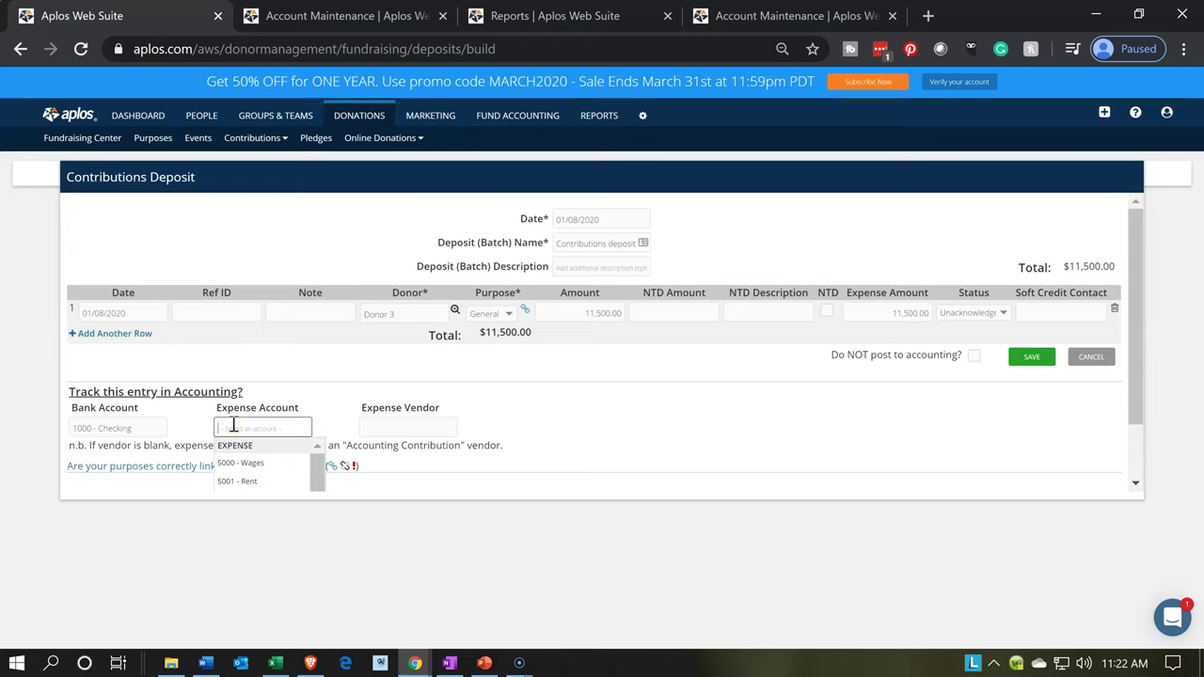
type("81")
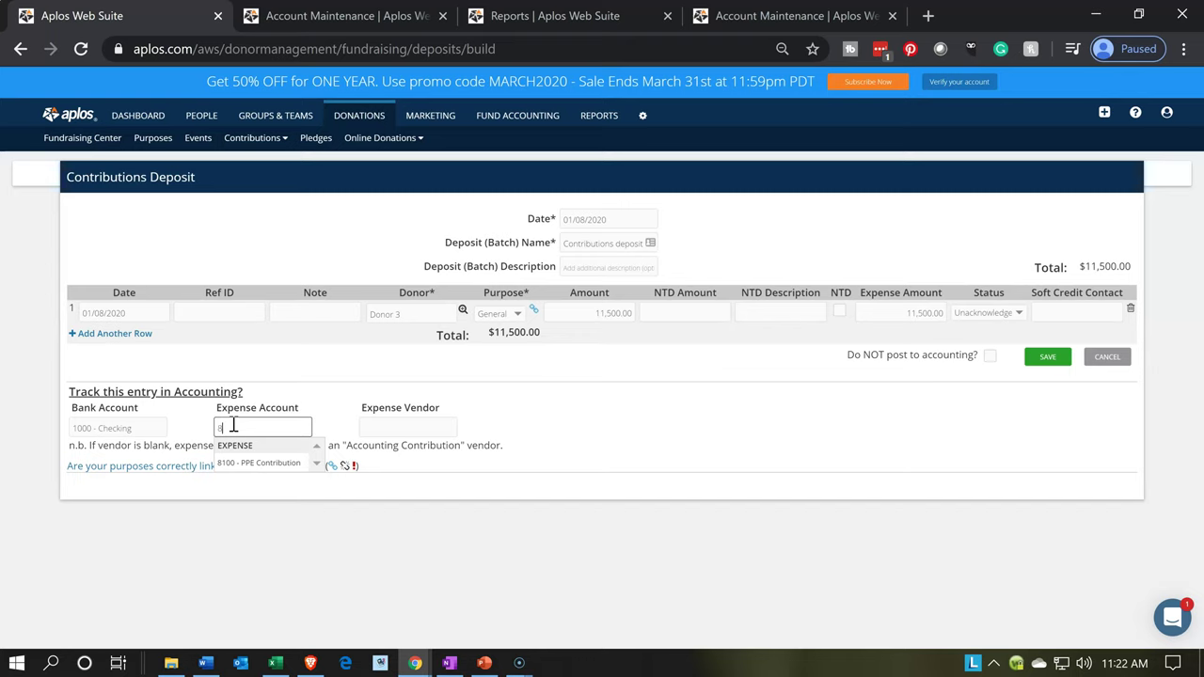
left_click(268, 463)
left_click(426, 497)
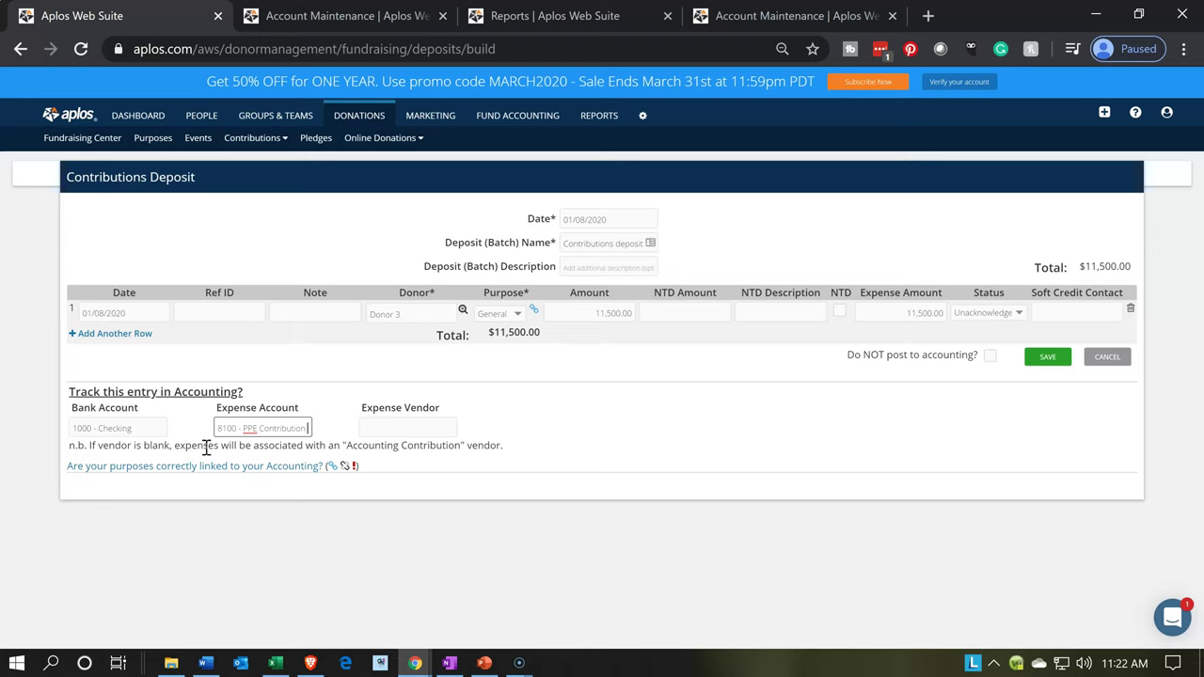
left_click(591, 352)
left_click(1042, 359)
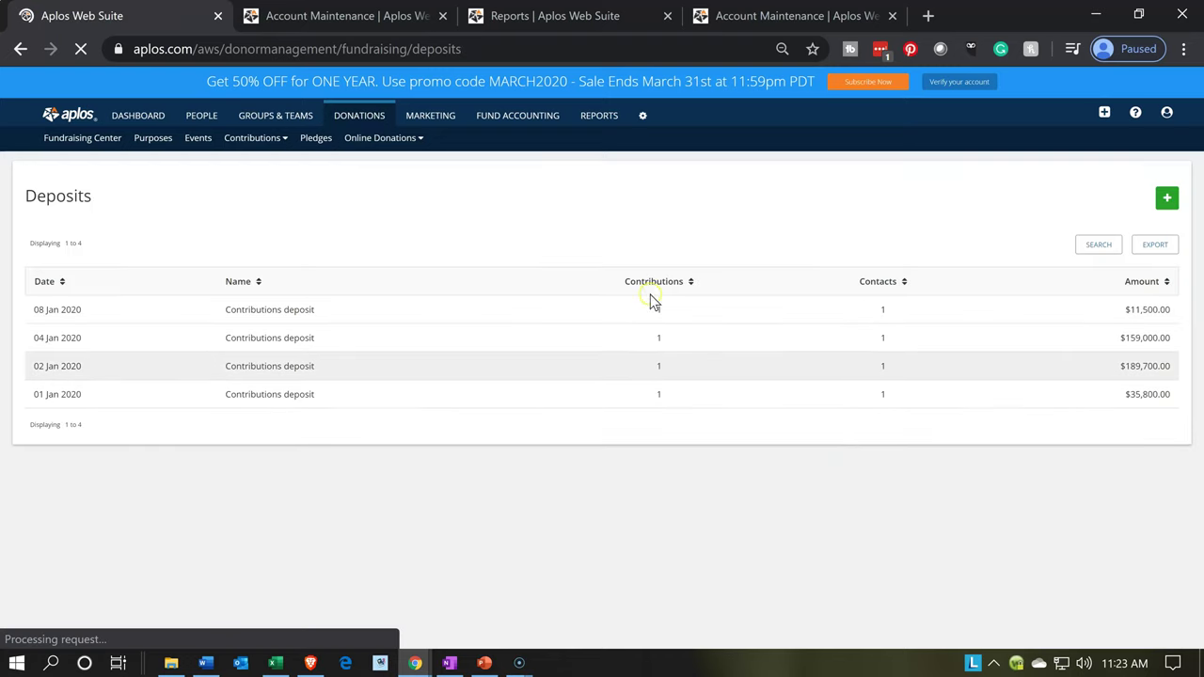
Step: Run the Income Statement by Fund report for This Year to Date
left_click(543, 15)
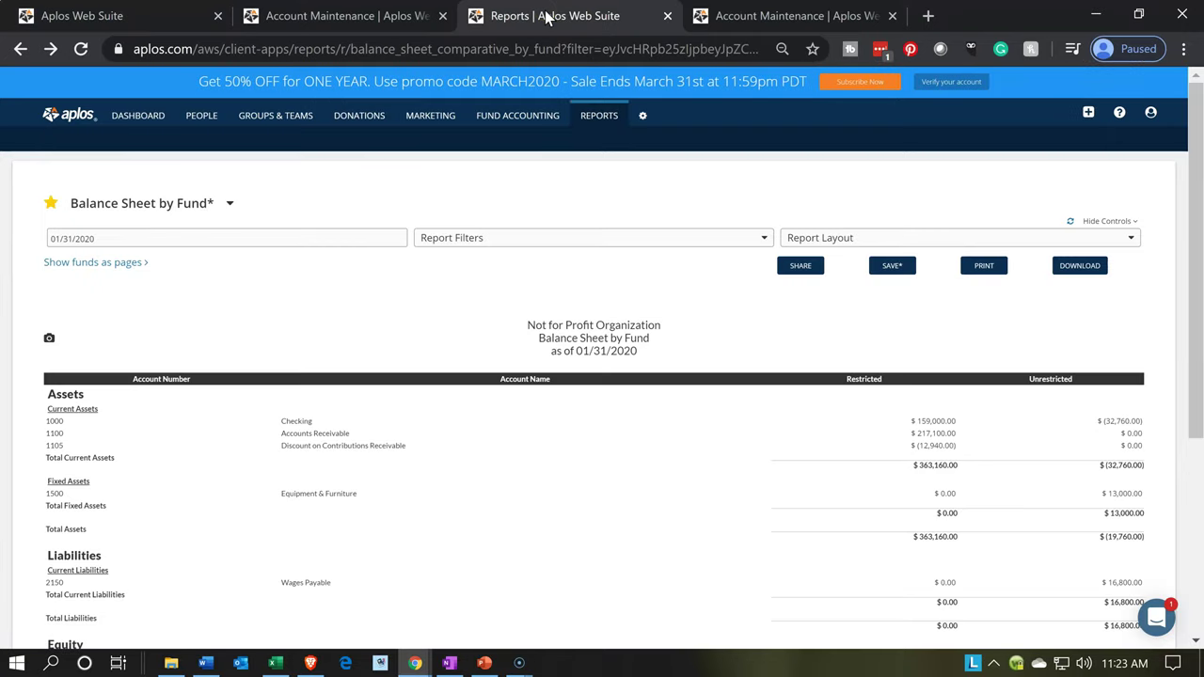
key("ctrl+1")
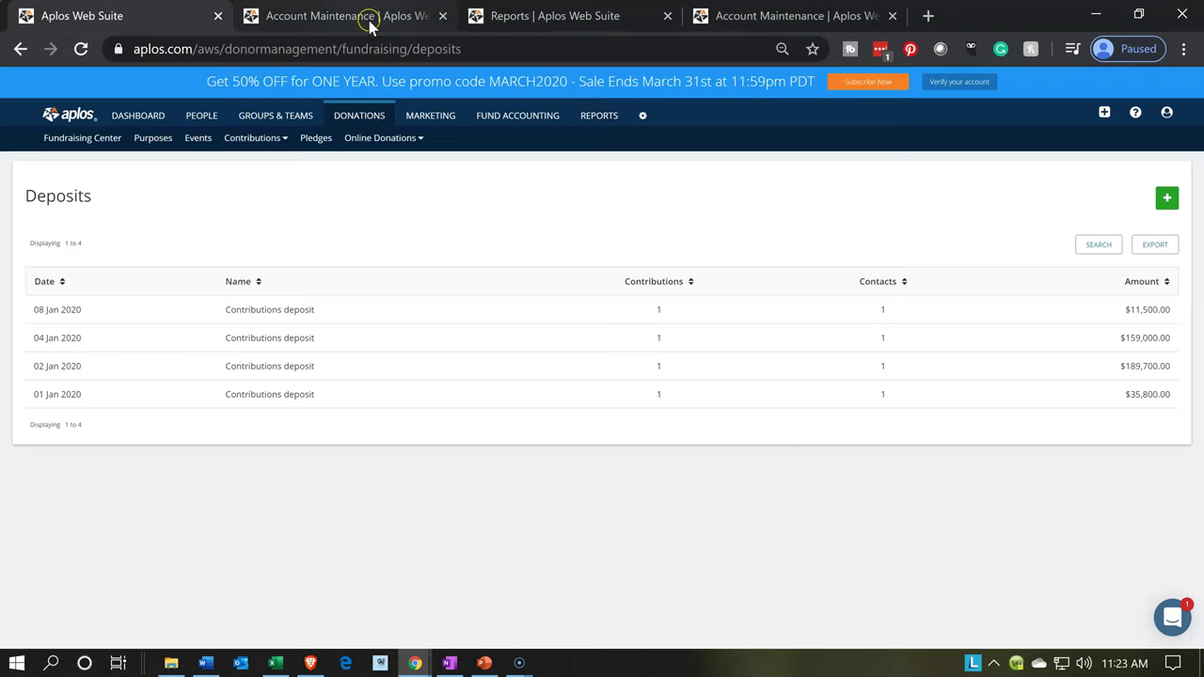
left_click(369, 20)
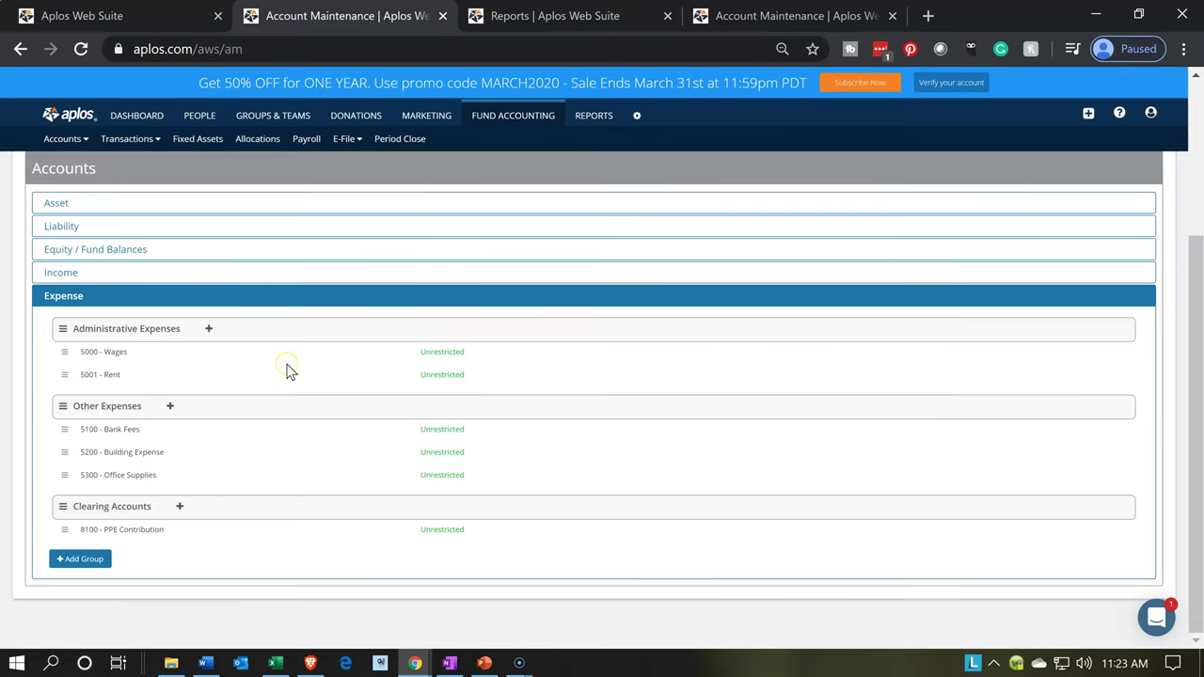
scroll(290, 372, "up", 2)
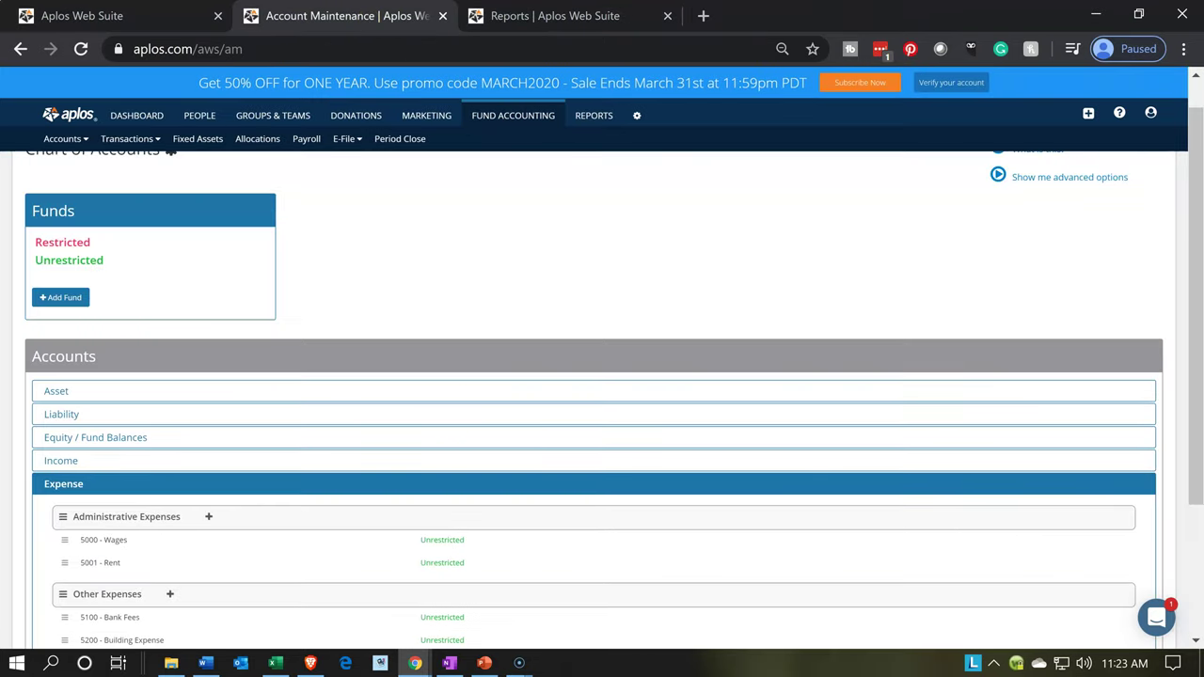
left_click(593, 112)
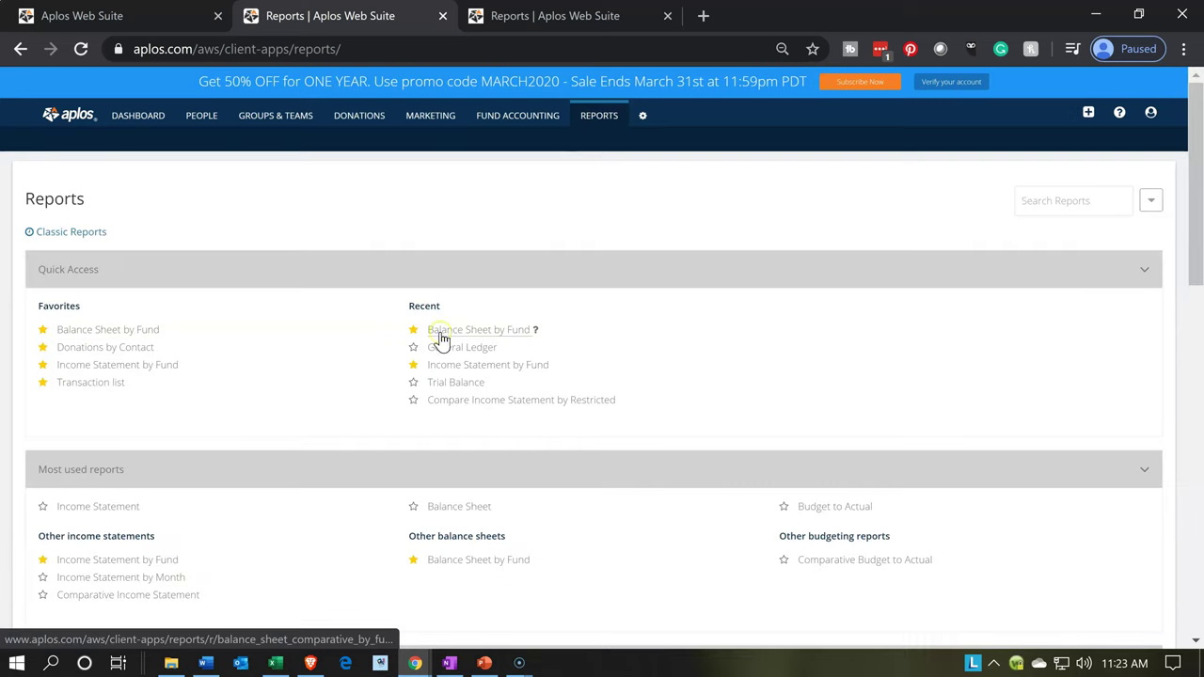
left_click(155, 372)
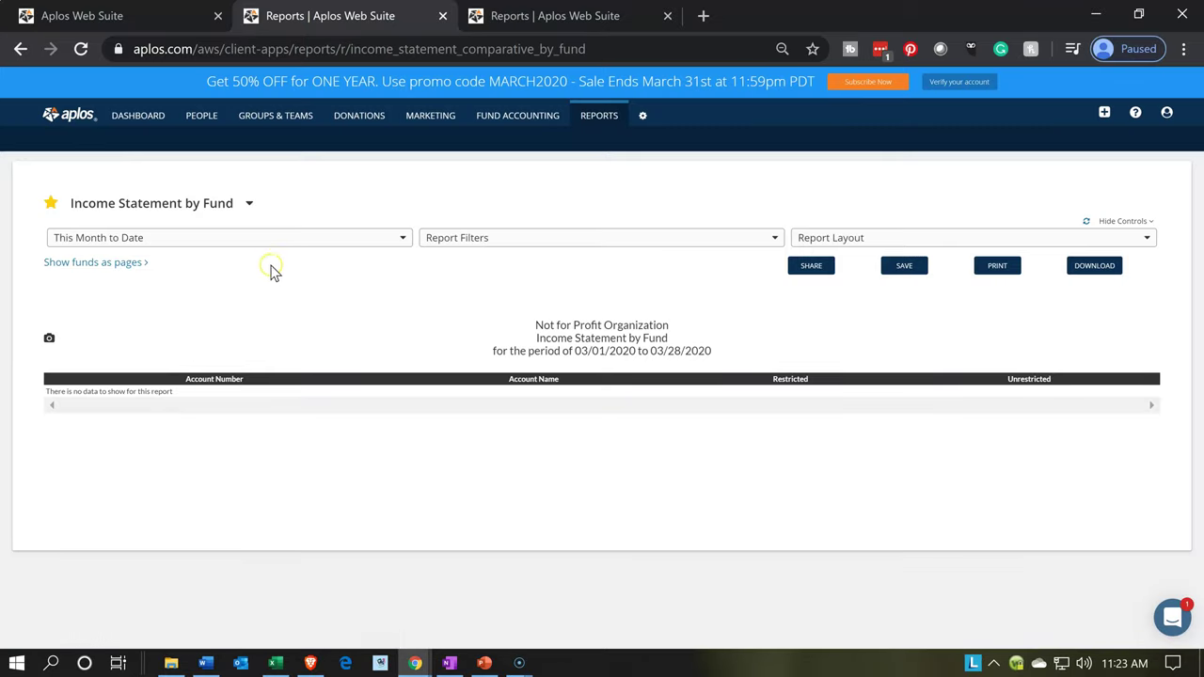
left_click(288, 241)
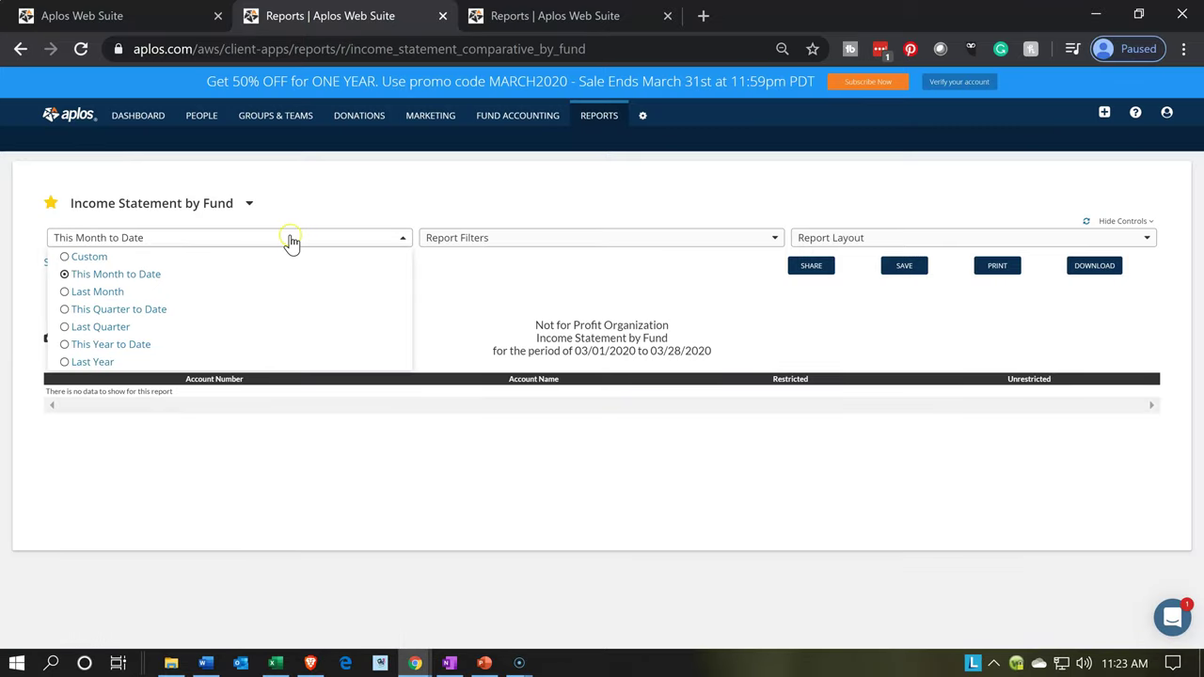
left_click(128, 348)
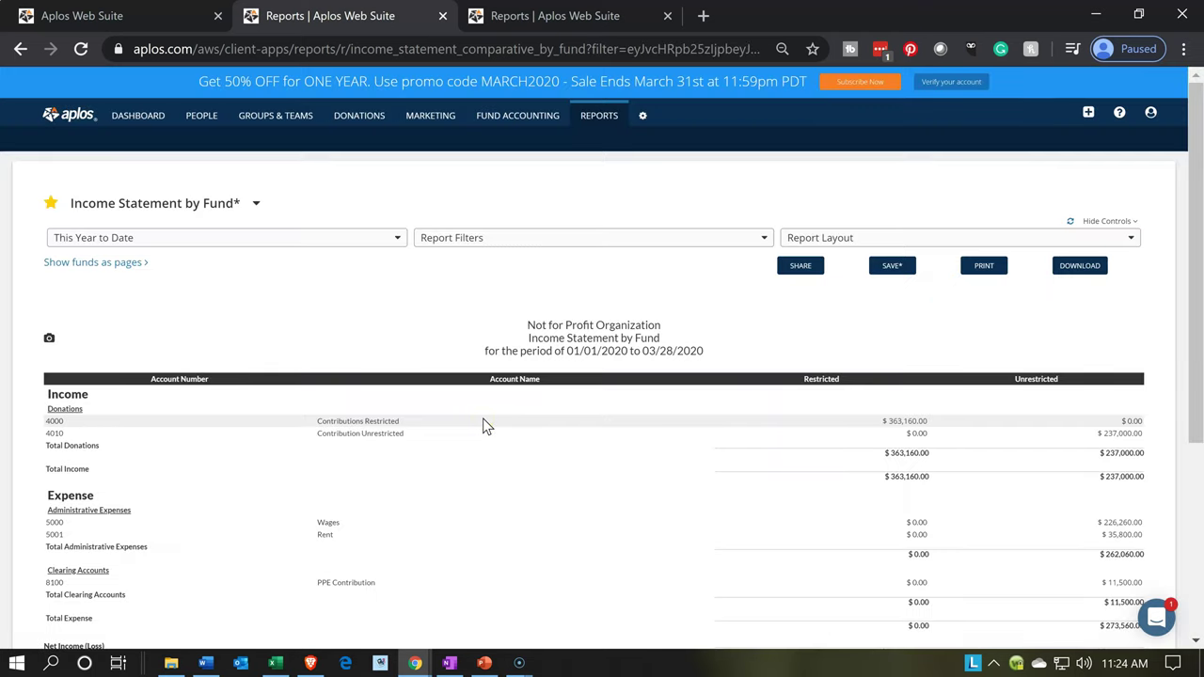
Step: Examine the ledger detail behind the unrestricted Contribution Unrestricted amount, then return to the income statement and check the PPE Contribution clearing account
left_click(431, 438)
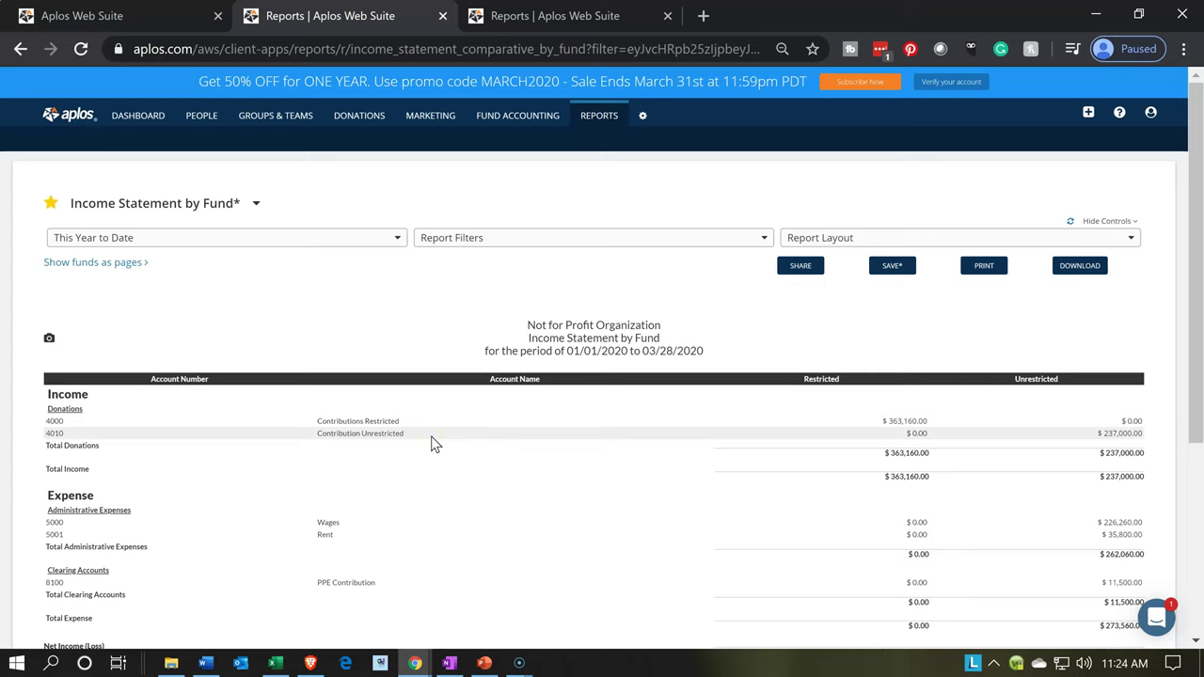
left_click(437, 423)
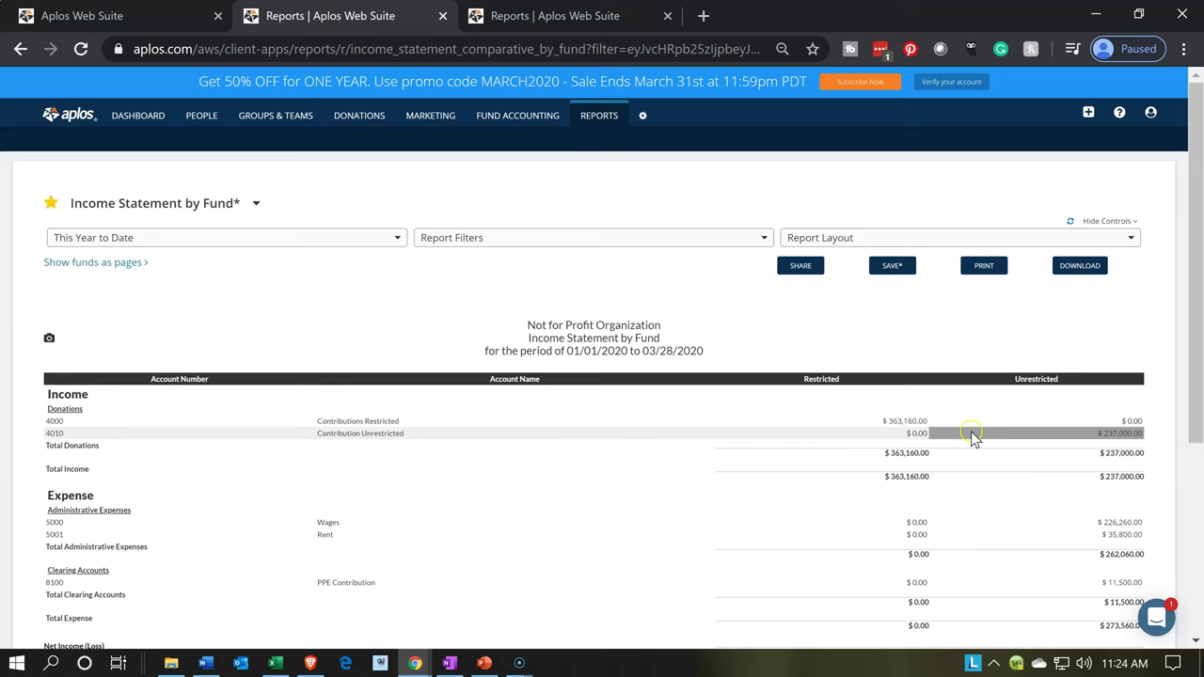
left_click(1119, 436)
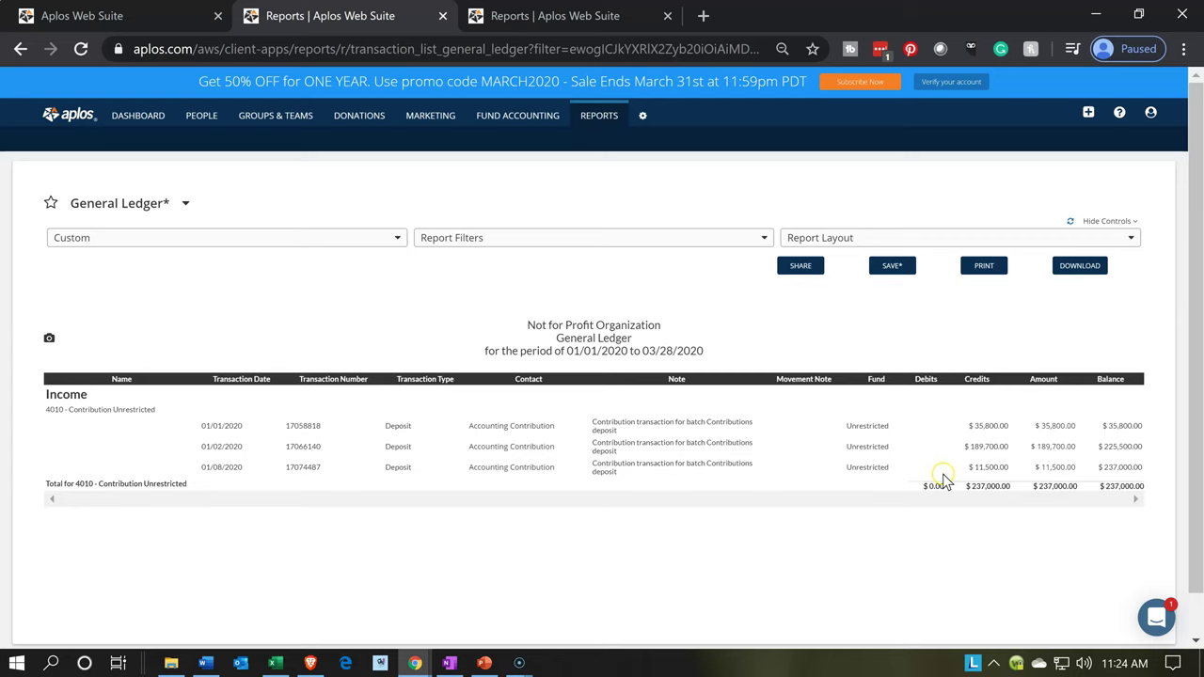
left_click(22, 51)
scroll(497, 457, "down", 3)
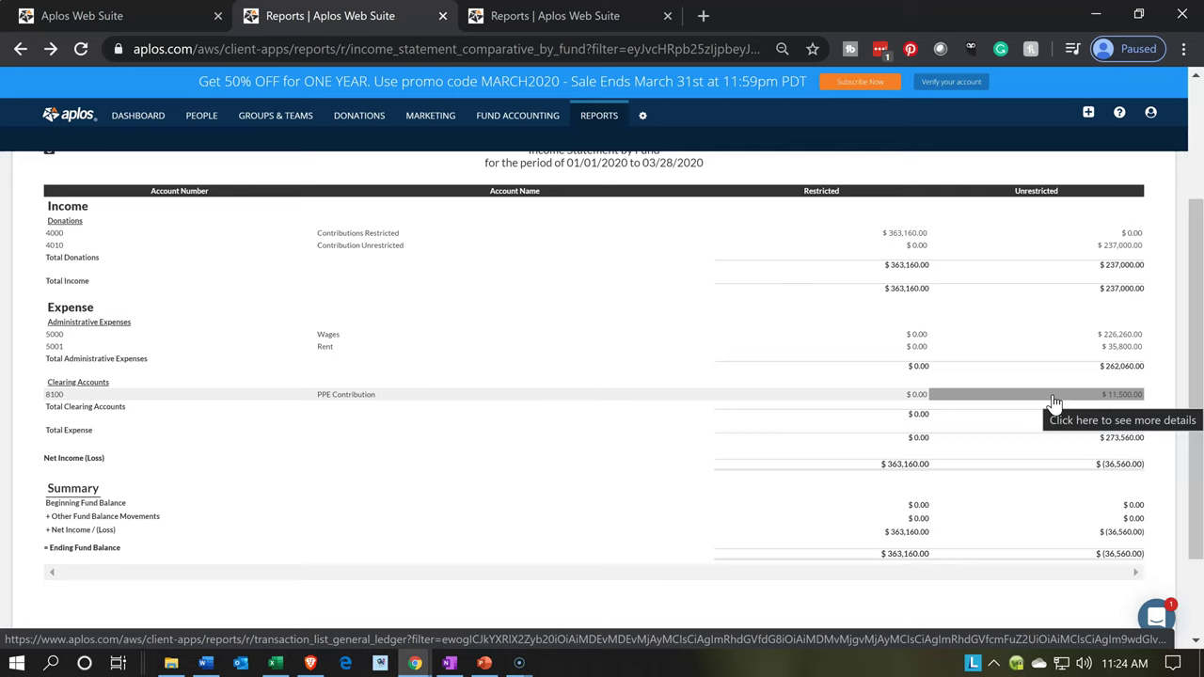
Step: Open a new journal entry in Fund Accounting from the deposits page and date it 01/08/2020
left_click(132, 15)
left_click(369, 139)
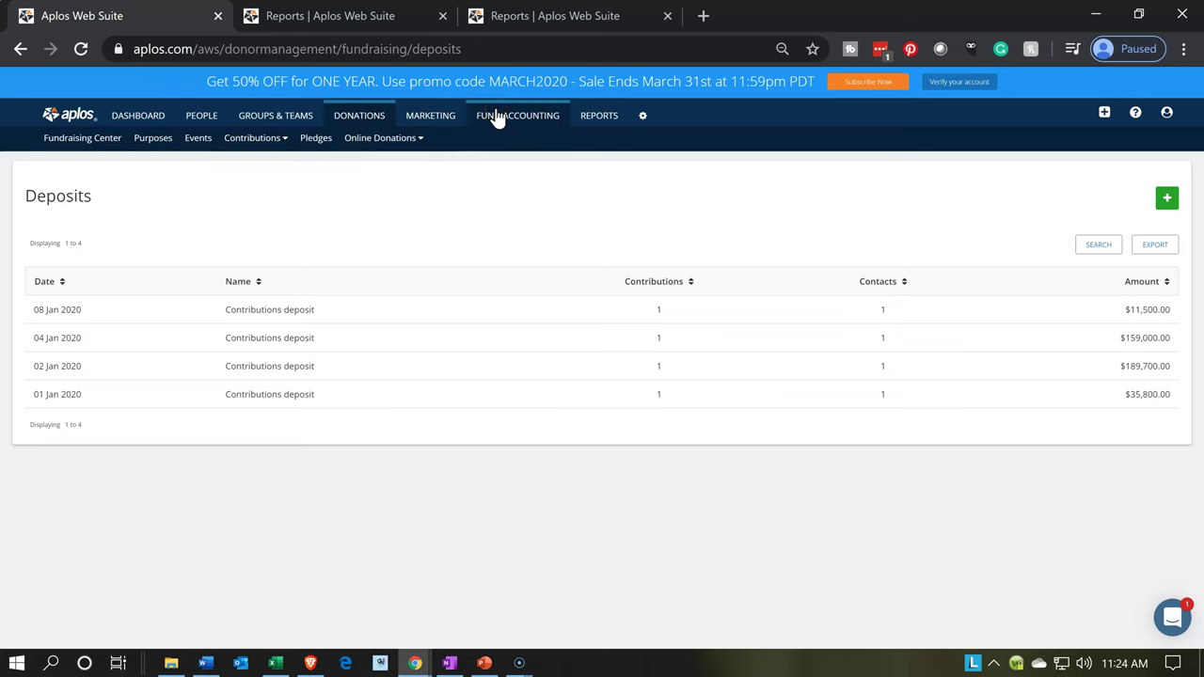
mouse_move(499, 118)
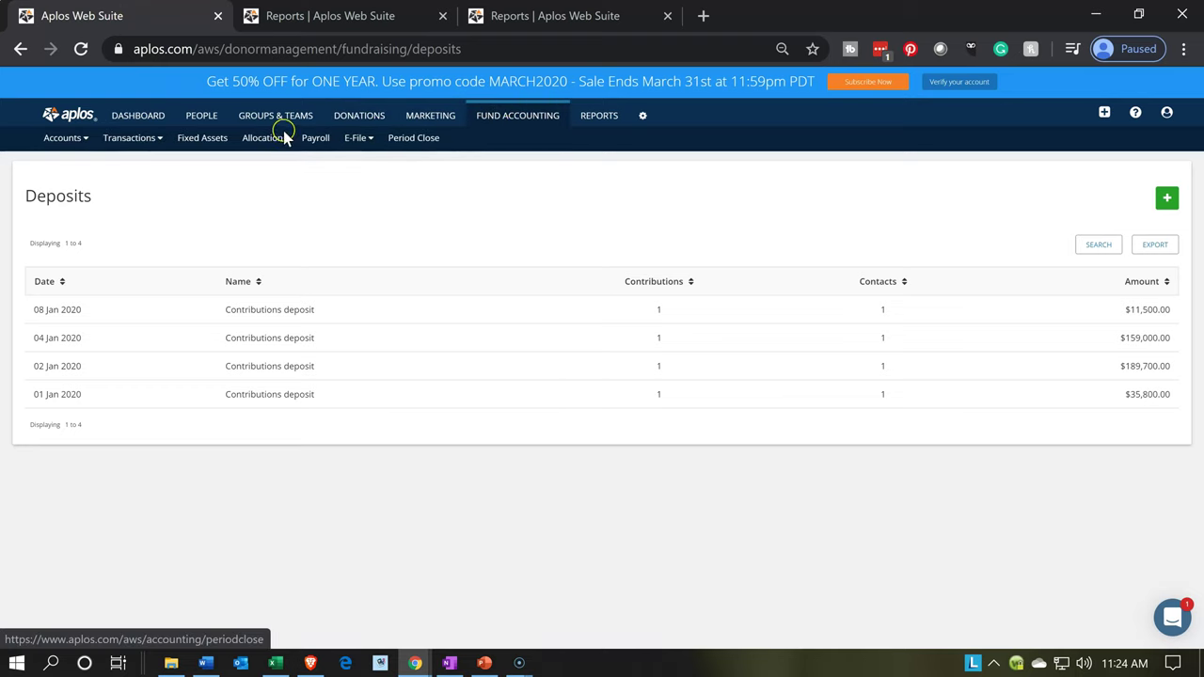
left_click(139, 137)
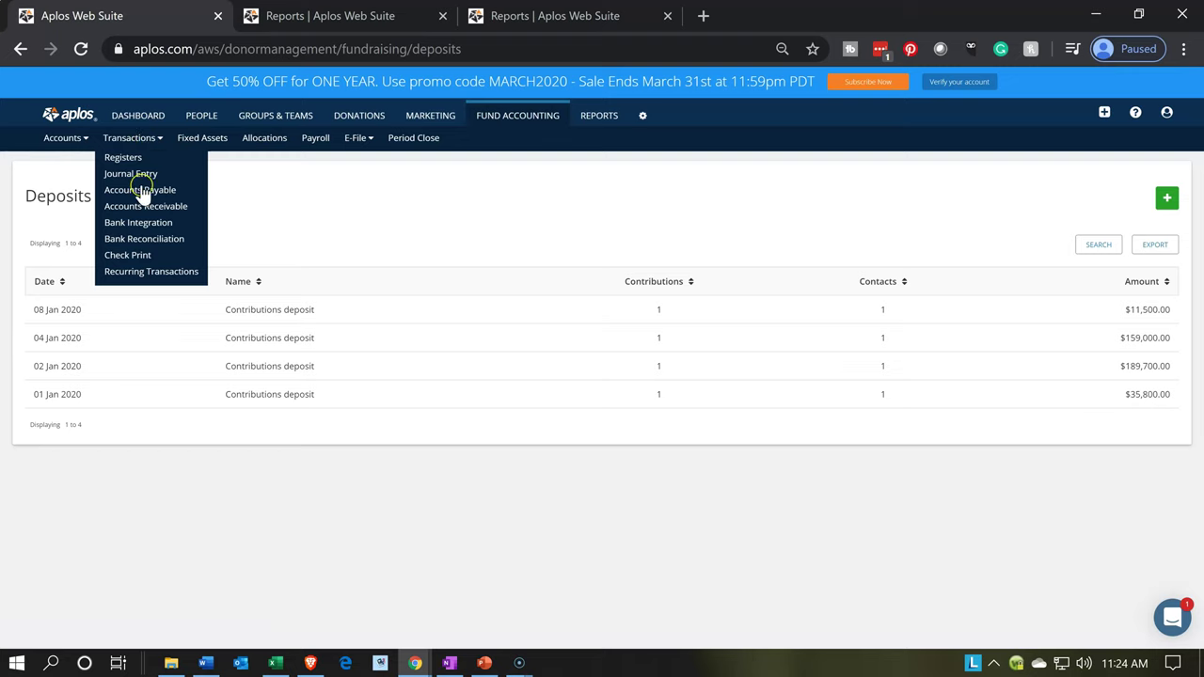
left_click(134, 177)
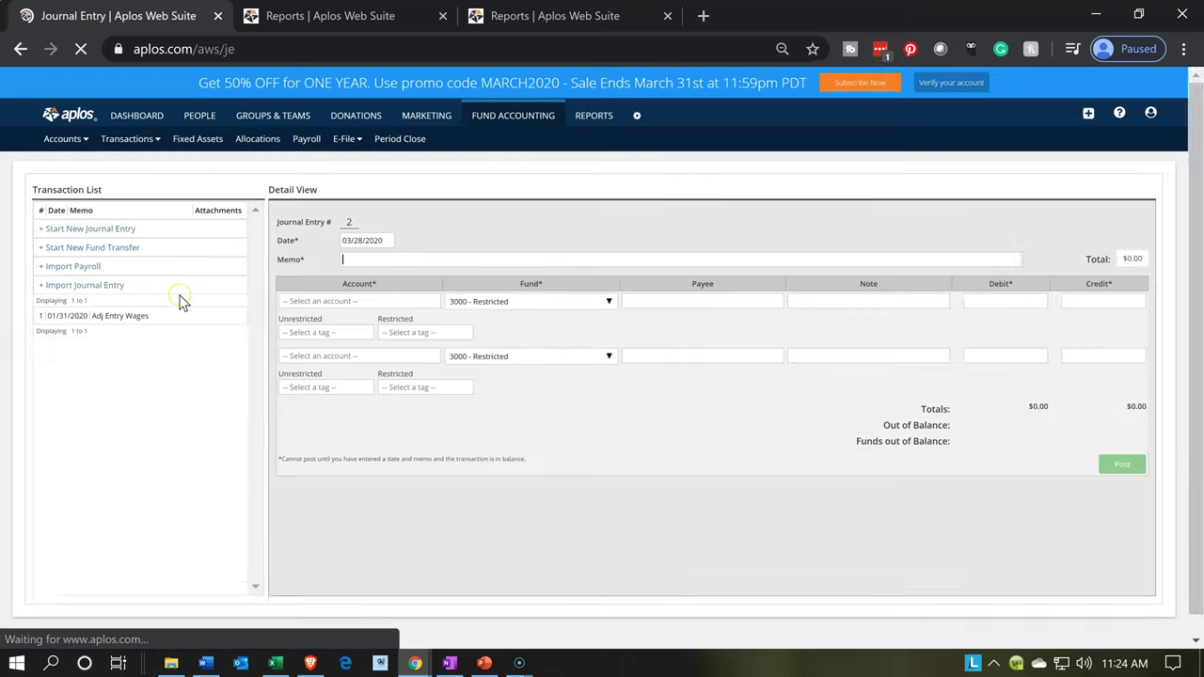
left_click(387, 240)
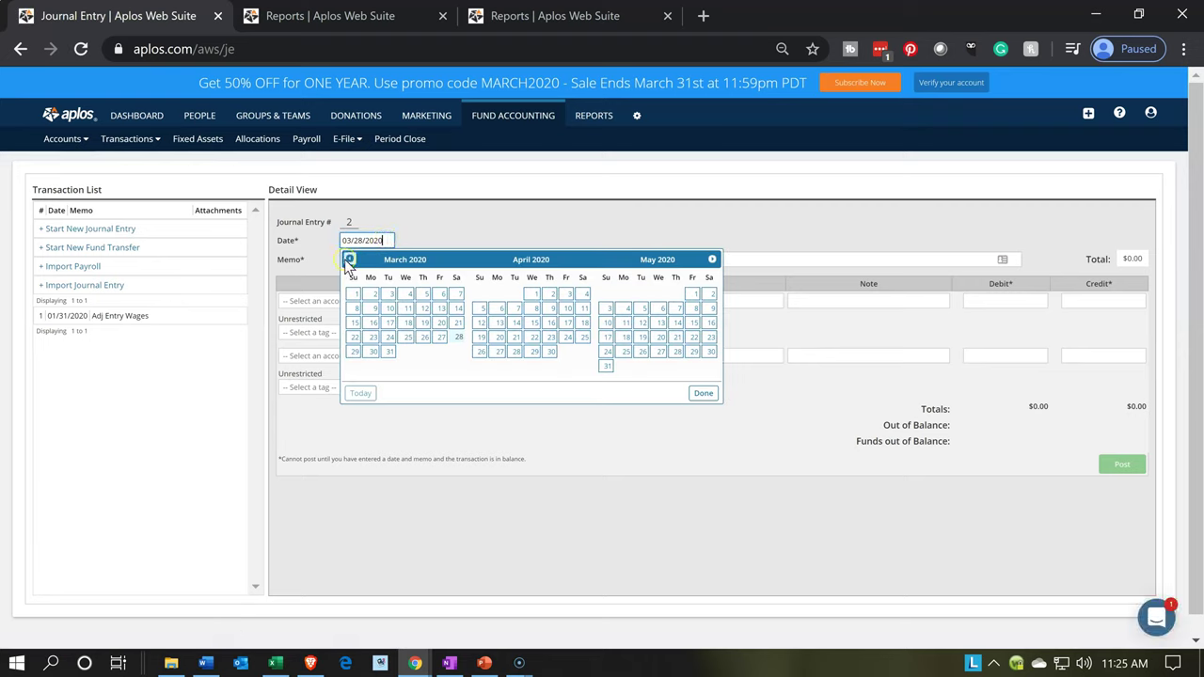
left_click(349, 260)
left_click(349, 260)
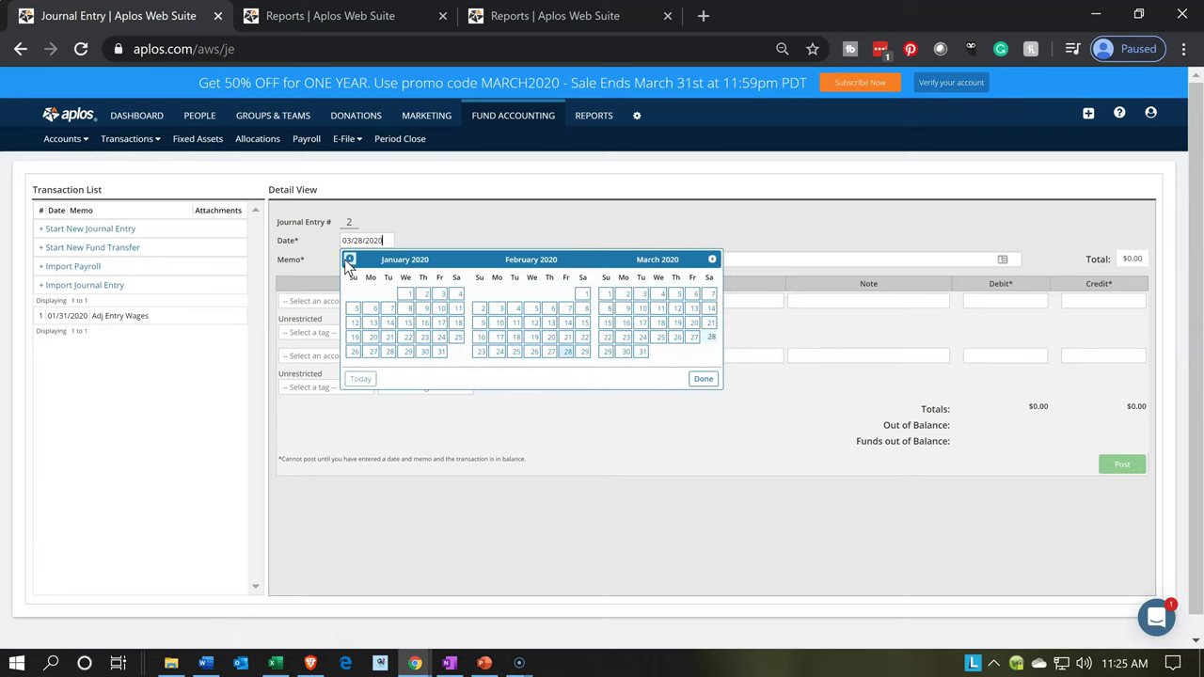
left_click(412, 312)
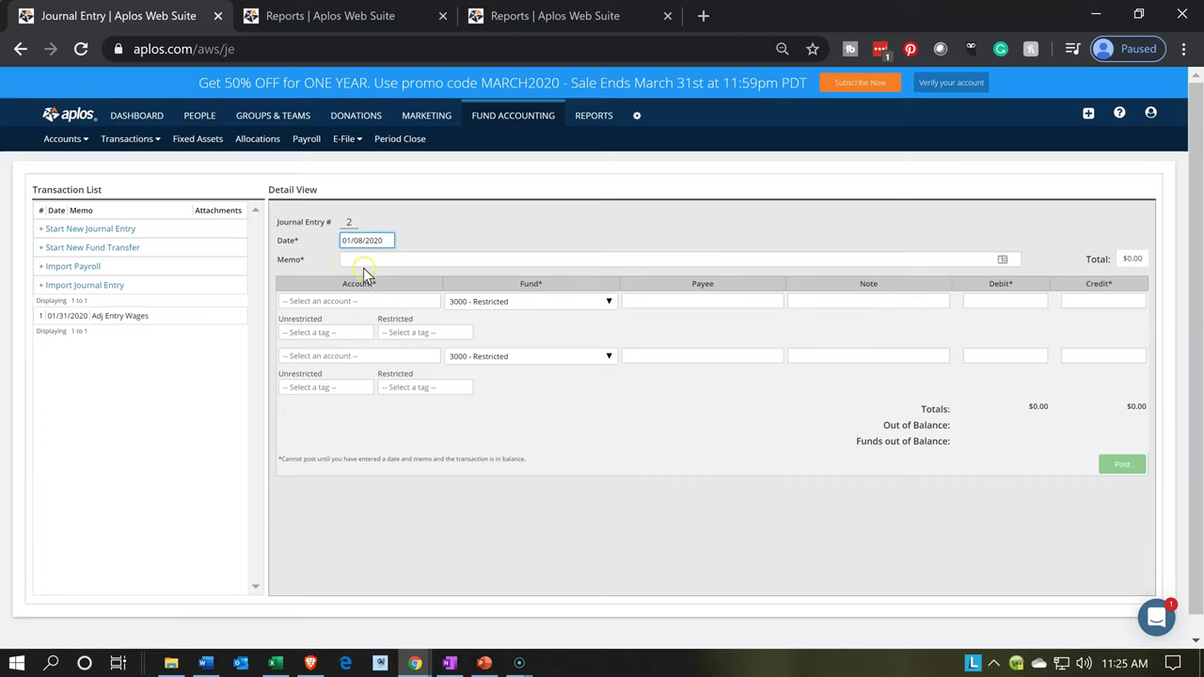
Step: Enter PPE donation as the journal entry's memo and move on to the first line's account
left_click(362, 262)
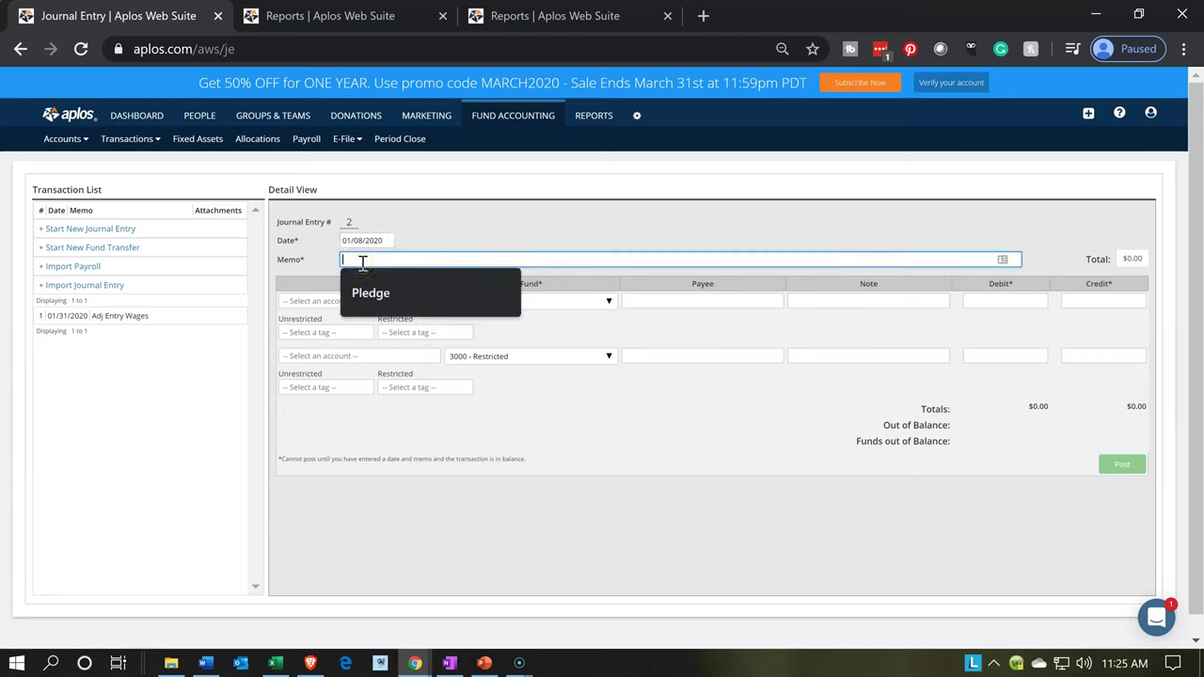
type("Pro")
key("BackSpace")
type("PPE donation")
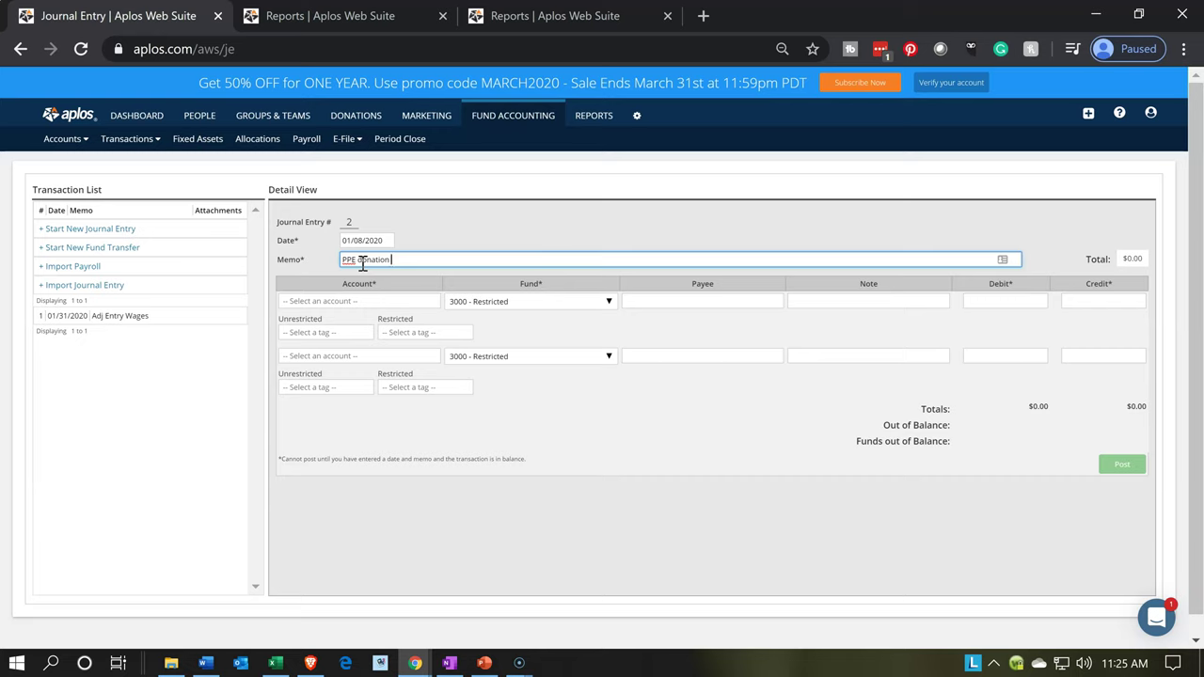
key("Tab")
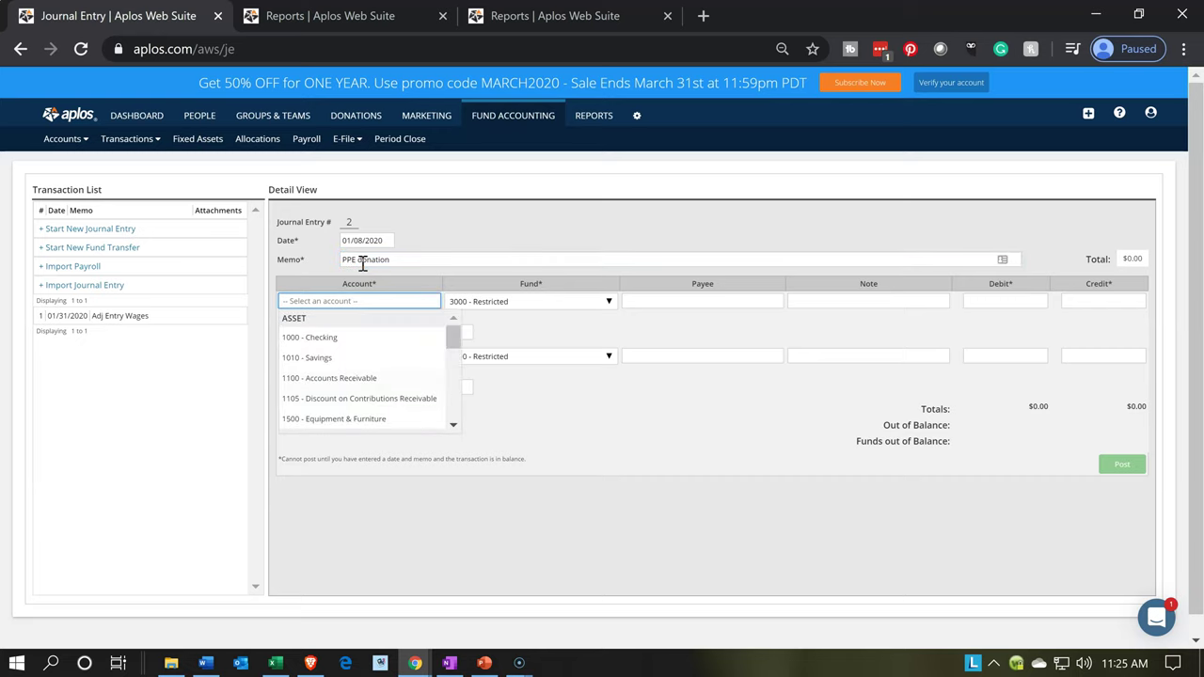
Step: Set the first line's account to 1500 - Equipment & Furniture, keep the 3000 - Restricted fund, and move on to its debit amount
left_click(351, 384)
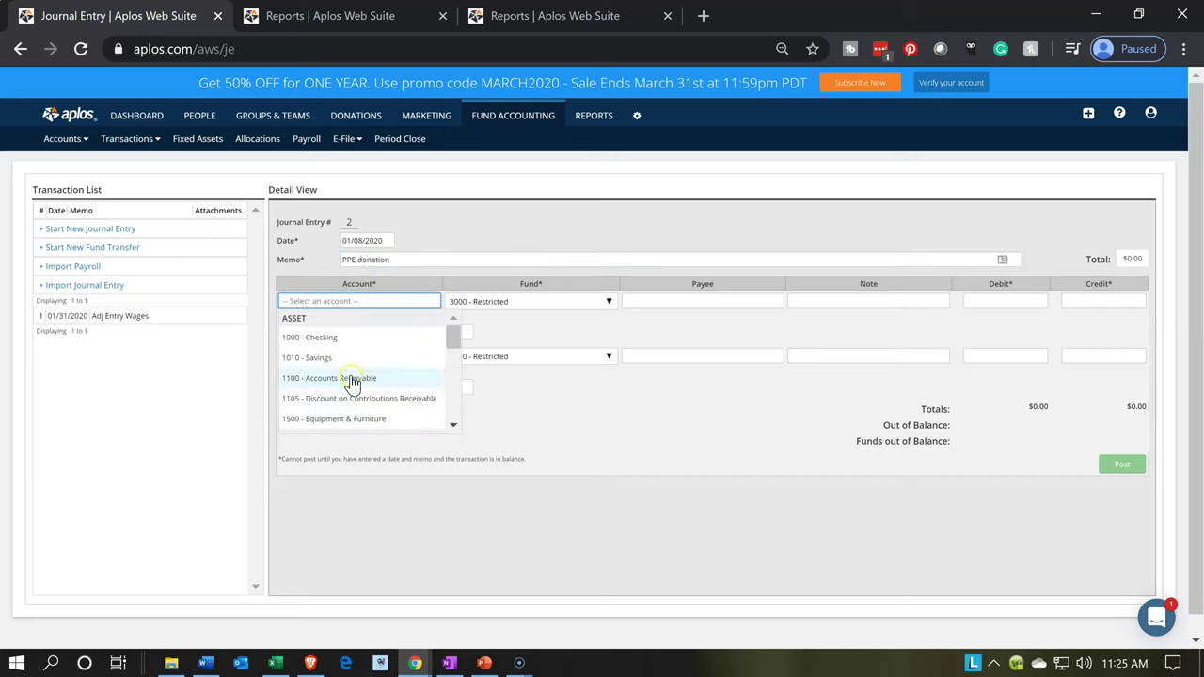
left_click(348, 425)
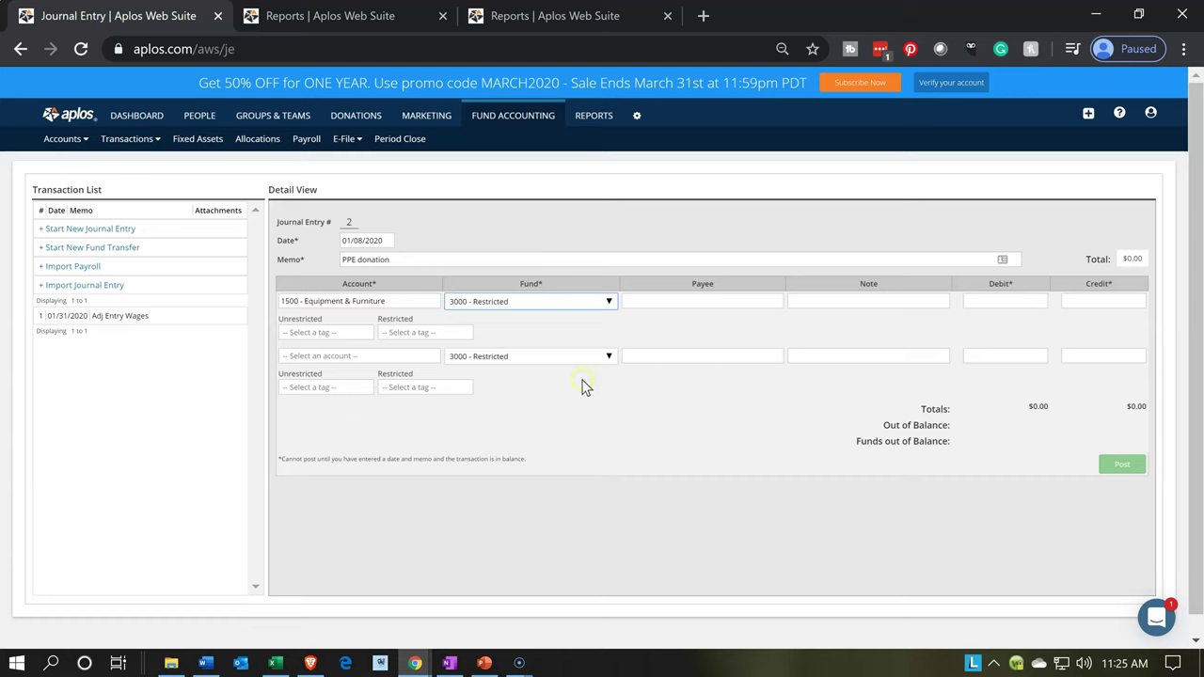
left_click(609, 302)
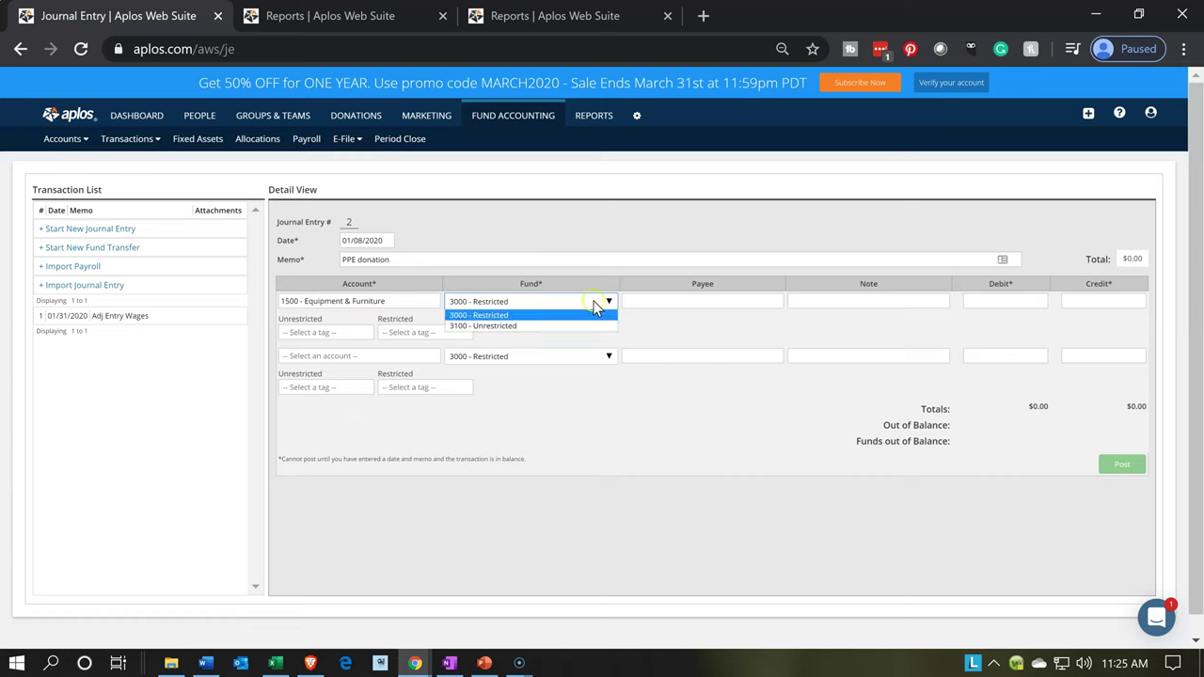
left_click(556, 331)
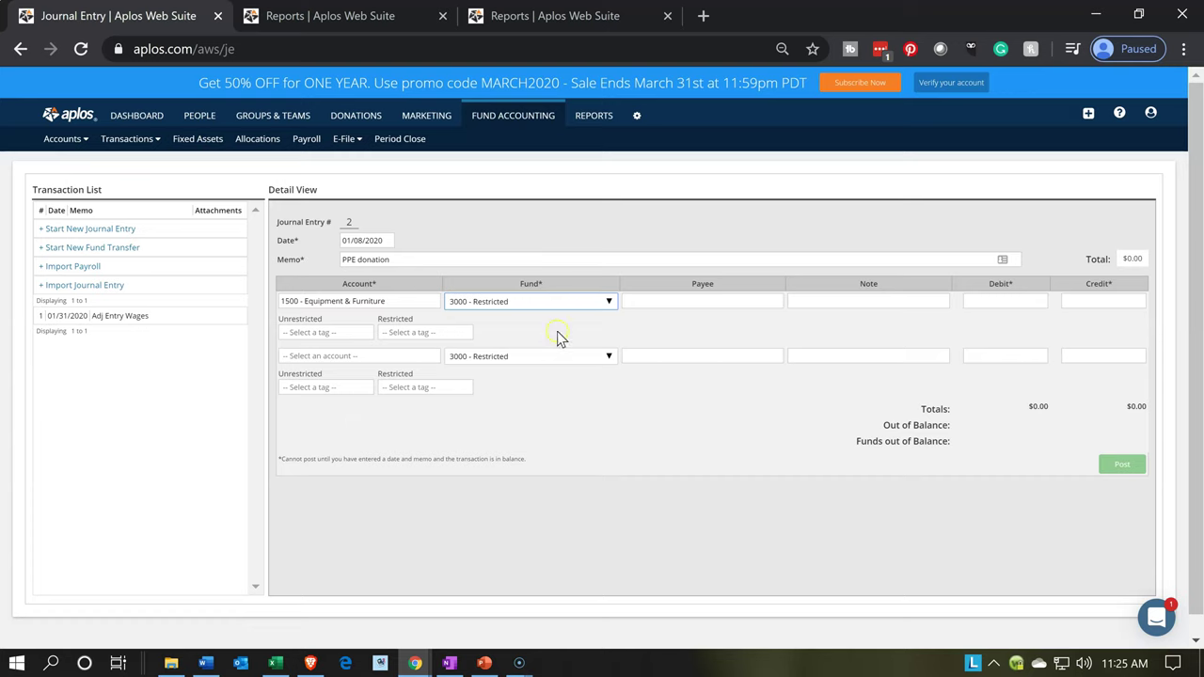
key("Tab")
key("Tab")
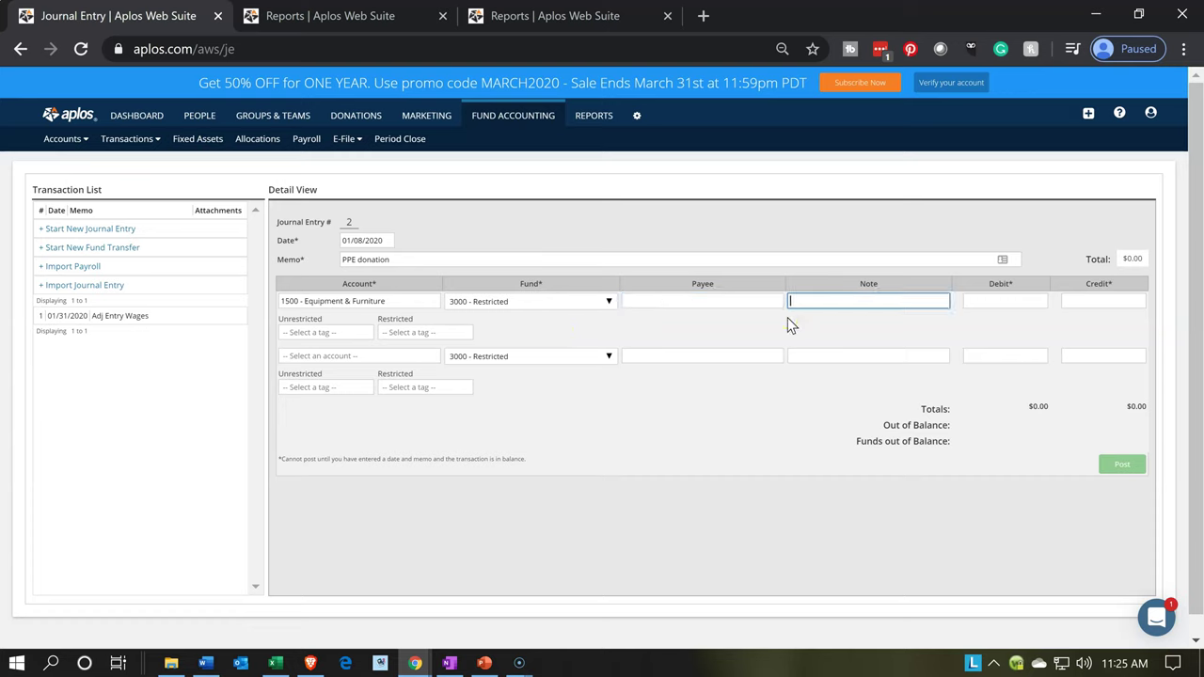
key("Tab")
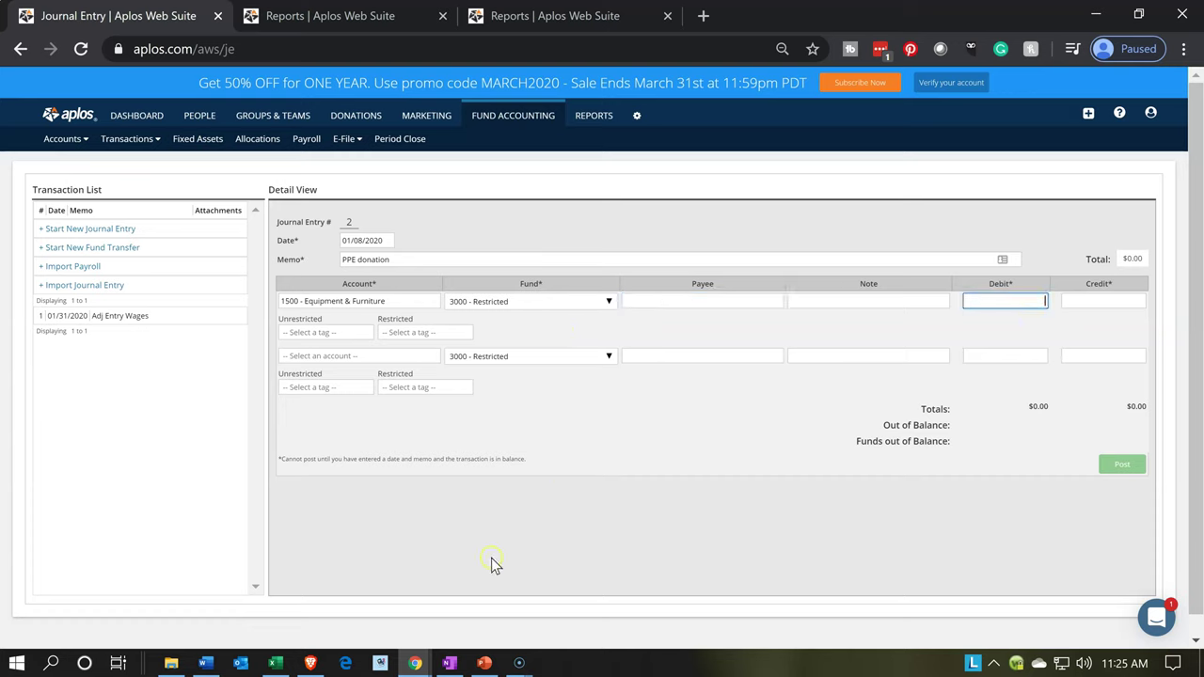
Step: Check the donation amount in the Excel worksheet and enter a debit of 11500 on the Equipment & Furniture line
left_click(276, 663)
left_click(276, 663)
type("0")
key("Tab")
key("Tab")
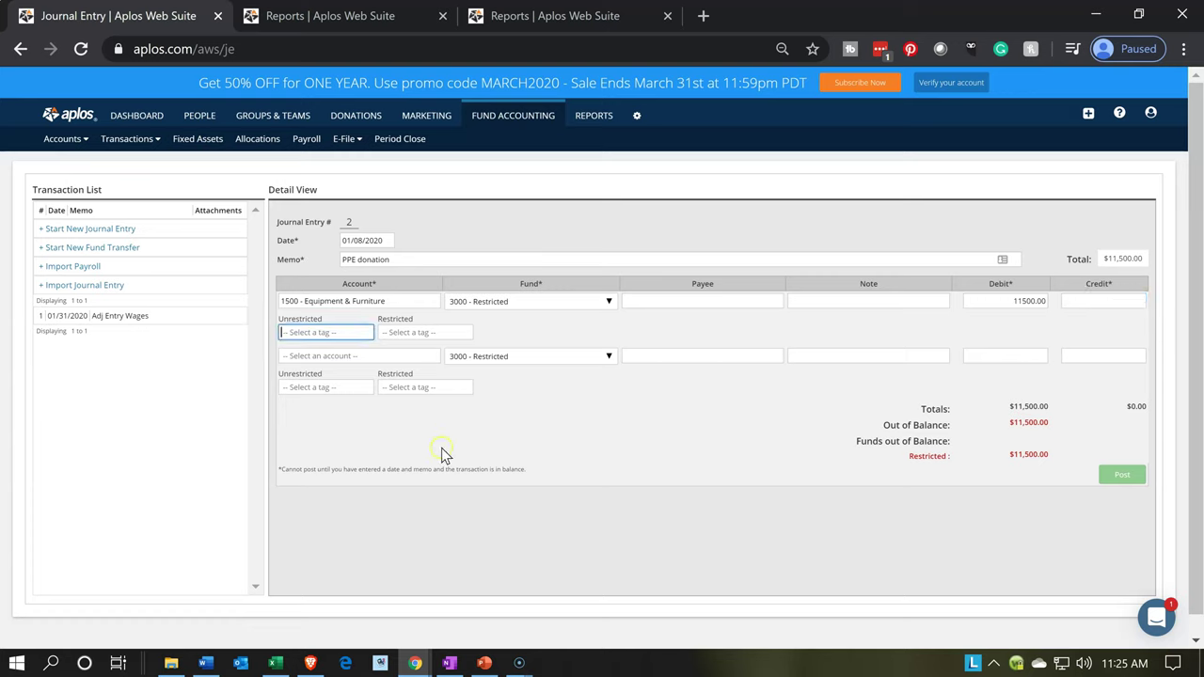
Step: Set the second line's account to 8100 - PPE Contribution and assign both lines to the 3100 - Unrestricted fund
left_click(319, 356)
scroll(334, 417, "down", 5)
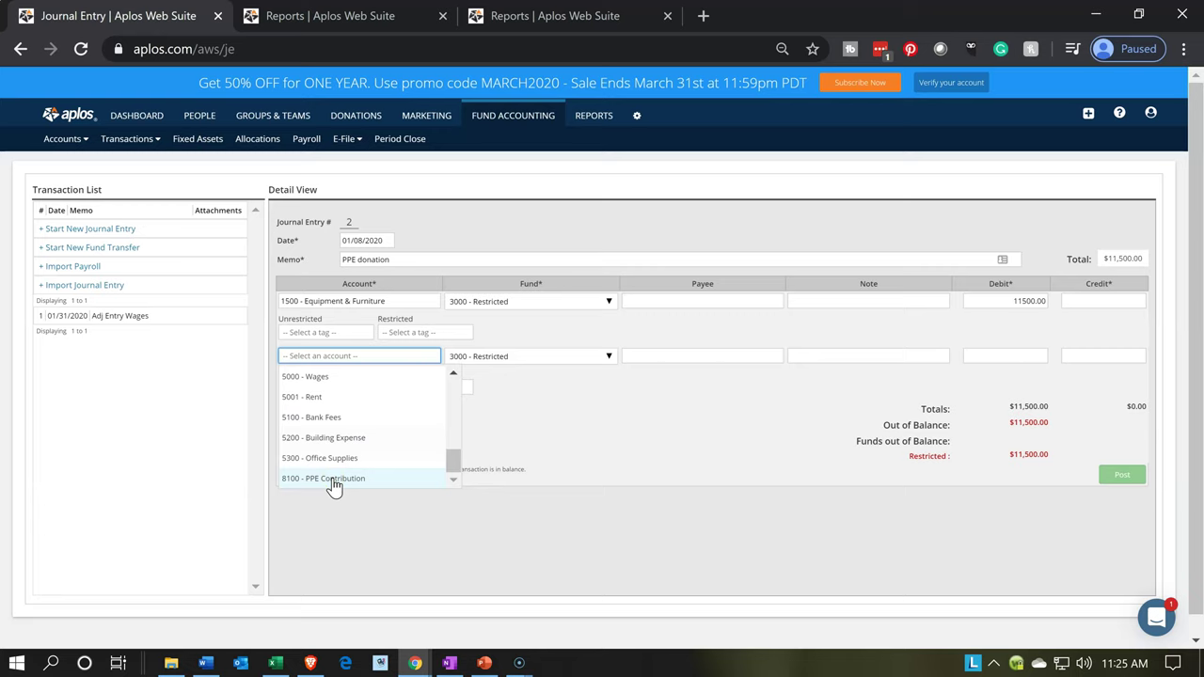
left_click(334, 482)
key("Tab")
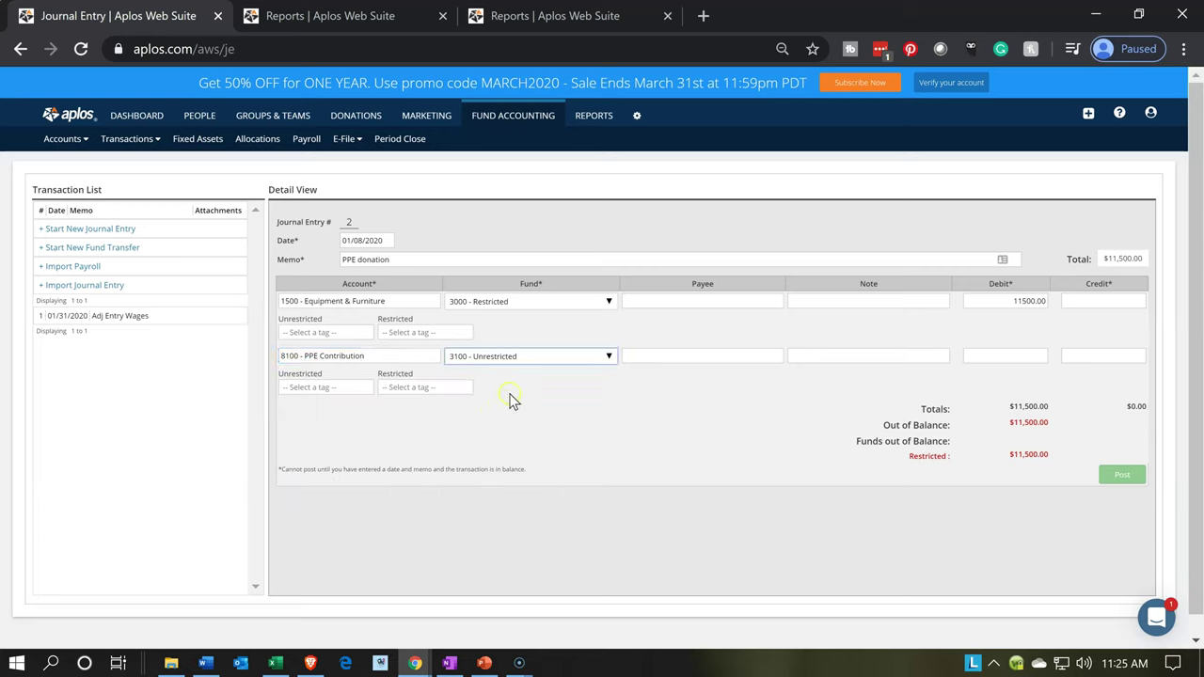
left_click(568, 305)
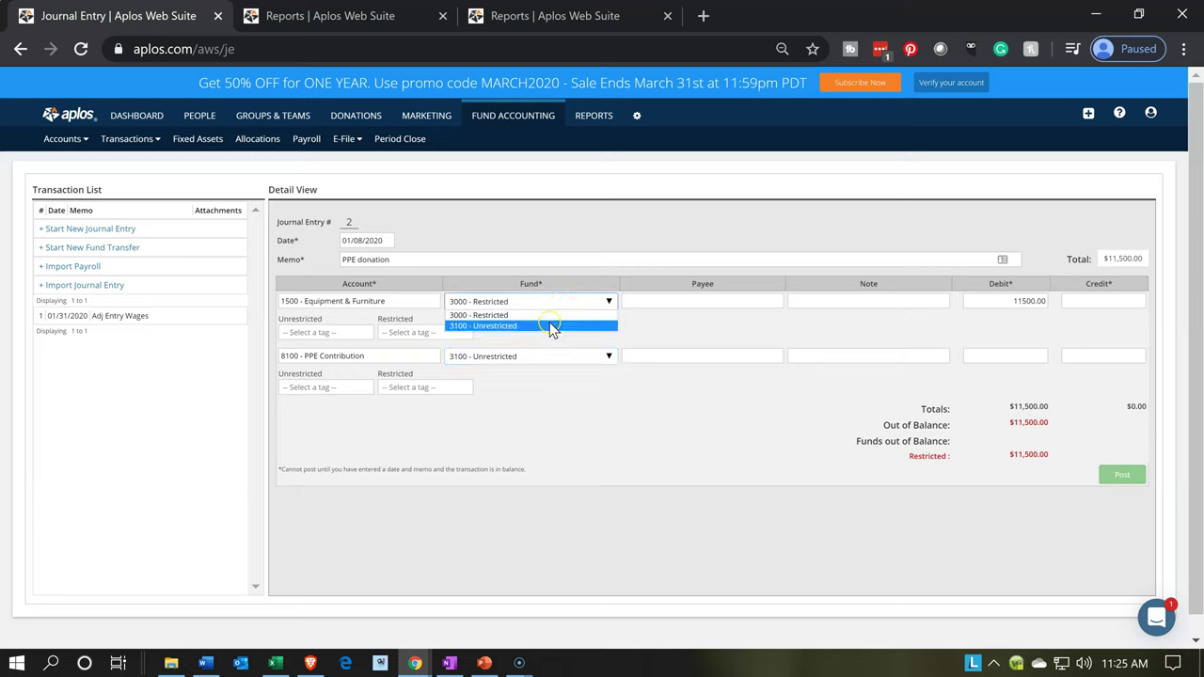
left_click(550, 322)
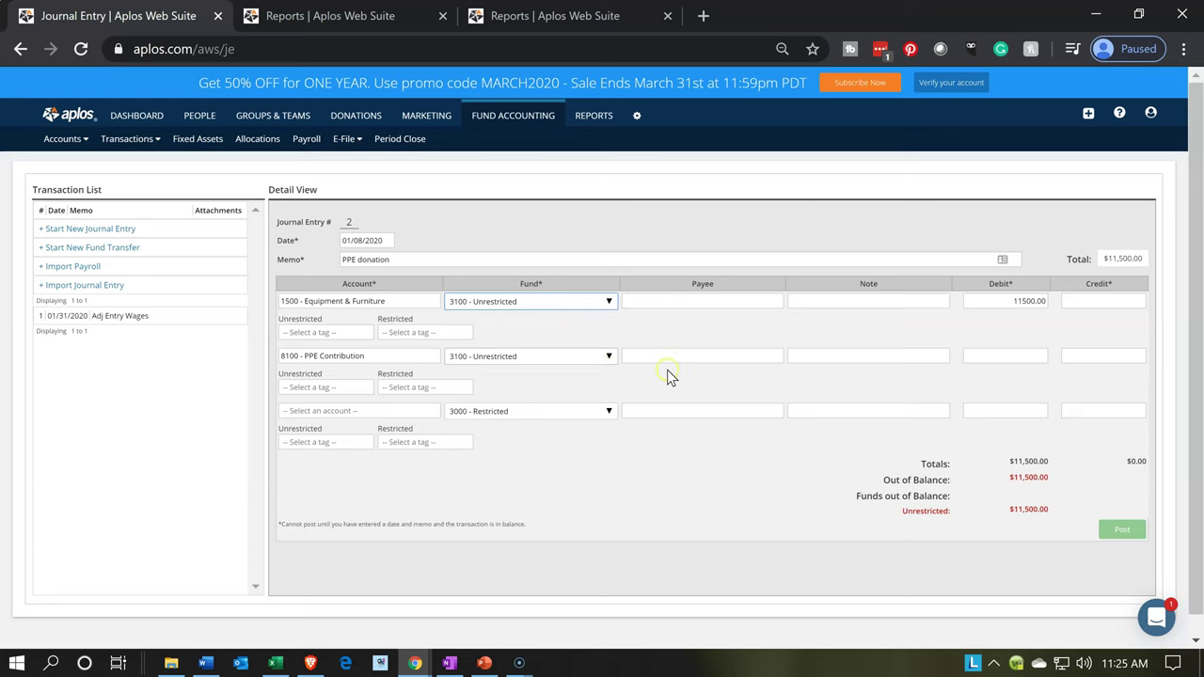
Step: Enter a credit of 11500 on the PPE Contribution line and post the journal entry
left_click(1100, 357)
type("11500")
key("Tab")
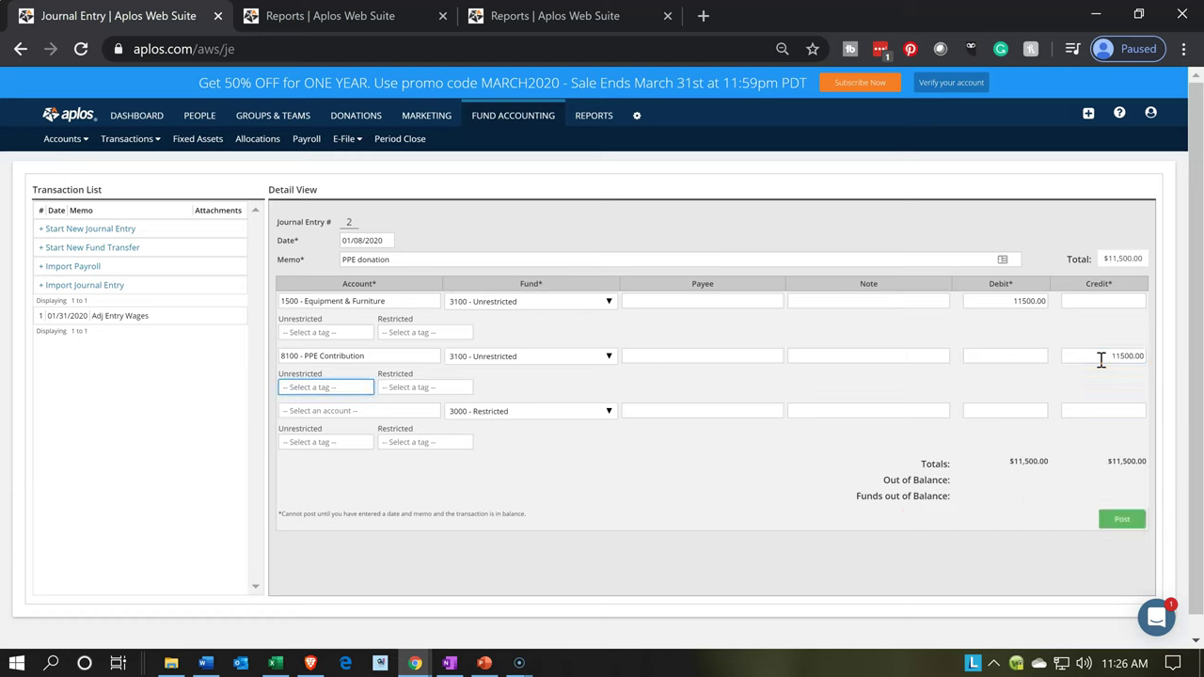
left_click(1051, 343)
left_click(1031, 453)
left_click(1121, 520)
left_click(1122, 520)
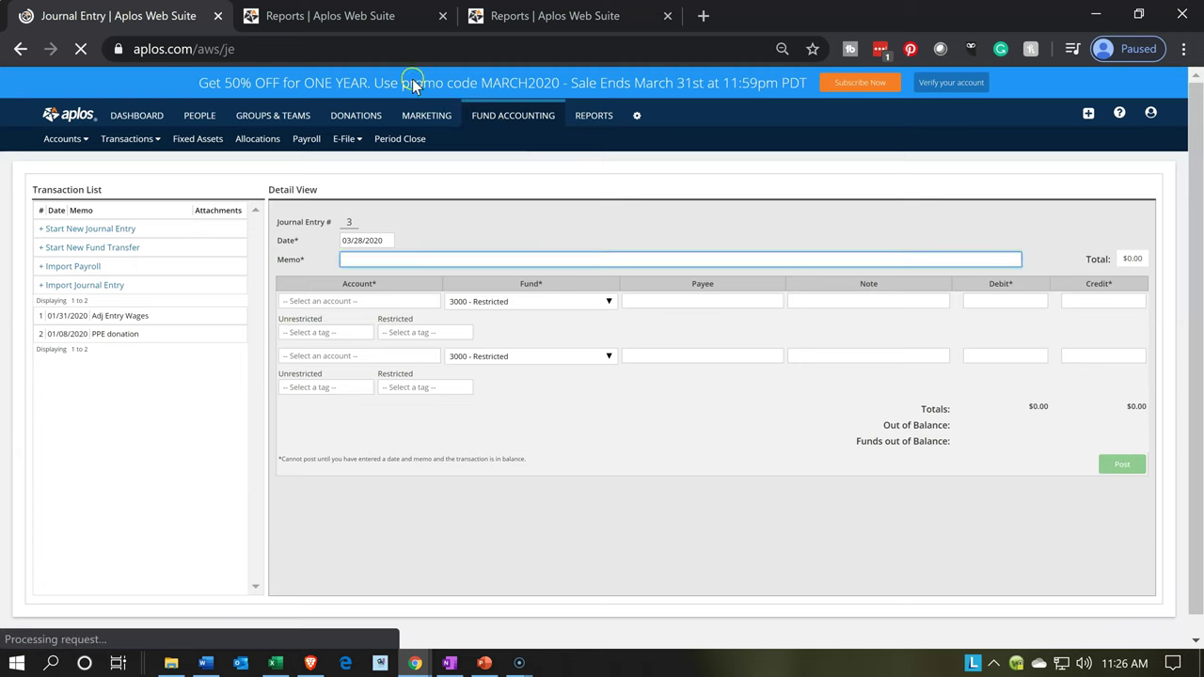
Step: Refresh the income statement and balance sheet by fund, and examine the ledger detail behind the unrestricted Equipment & Furniture amount
left_click(362, 16)
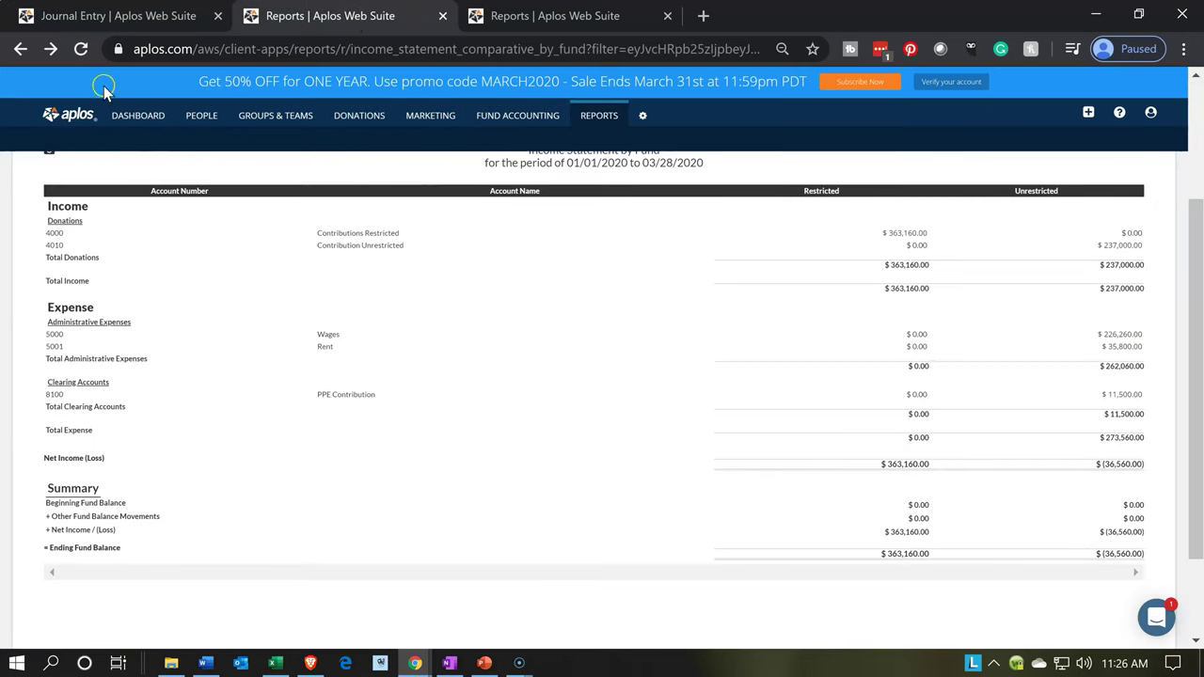
left_click(81, 53)
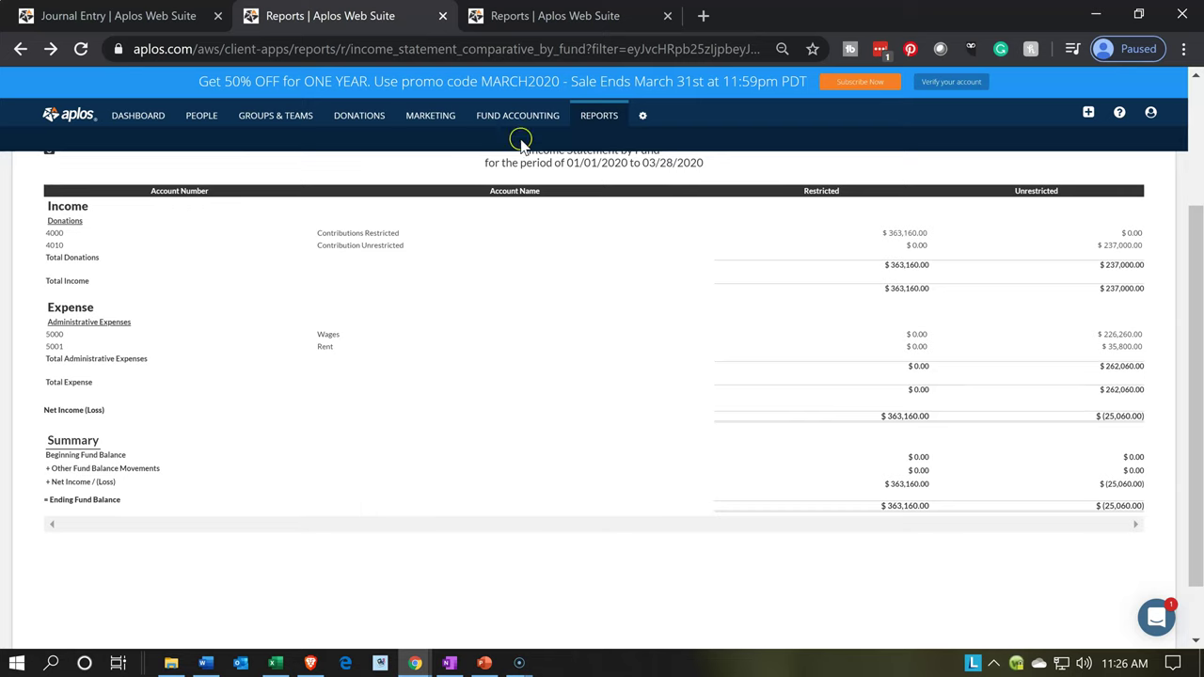
left_click(559, 19)
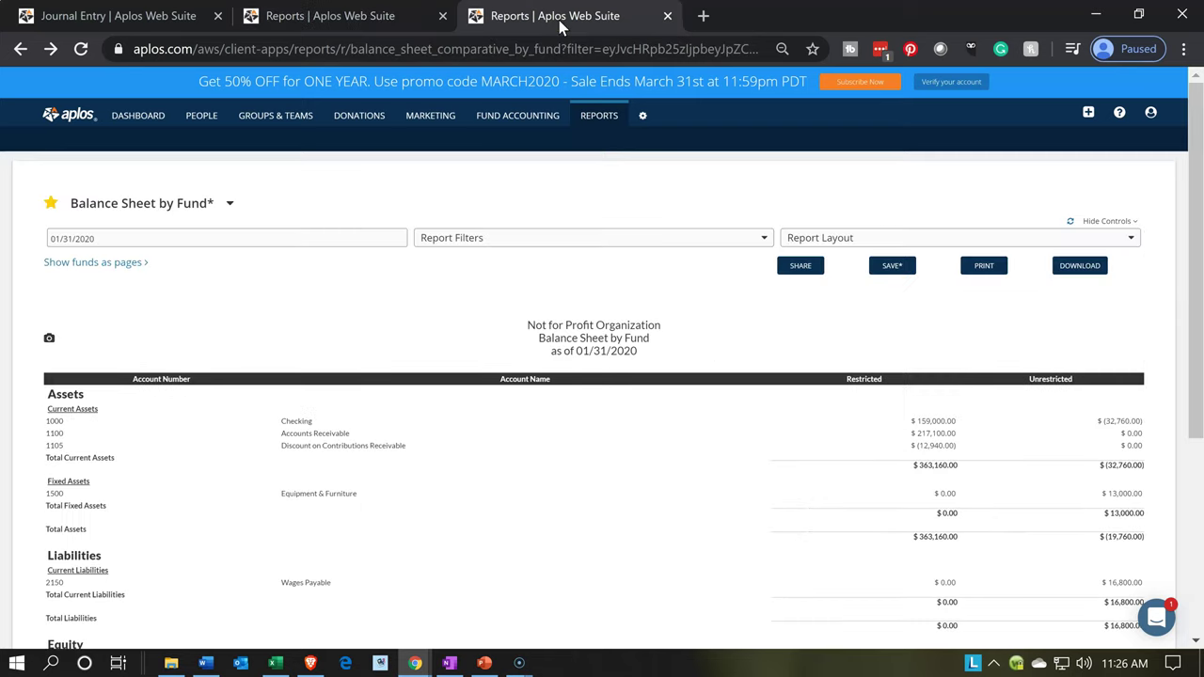
left_click(81, 49)
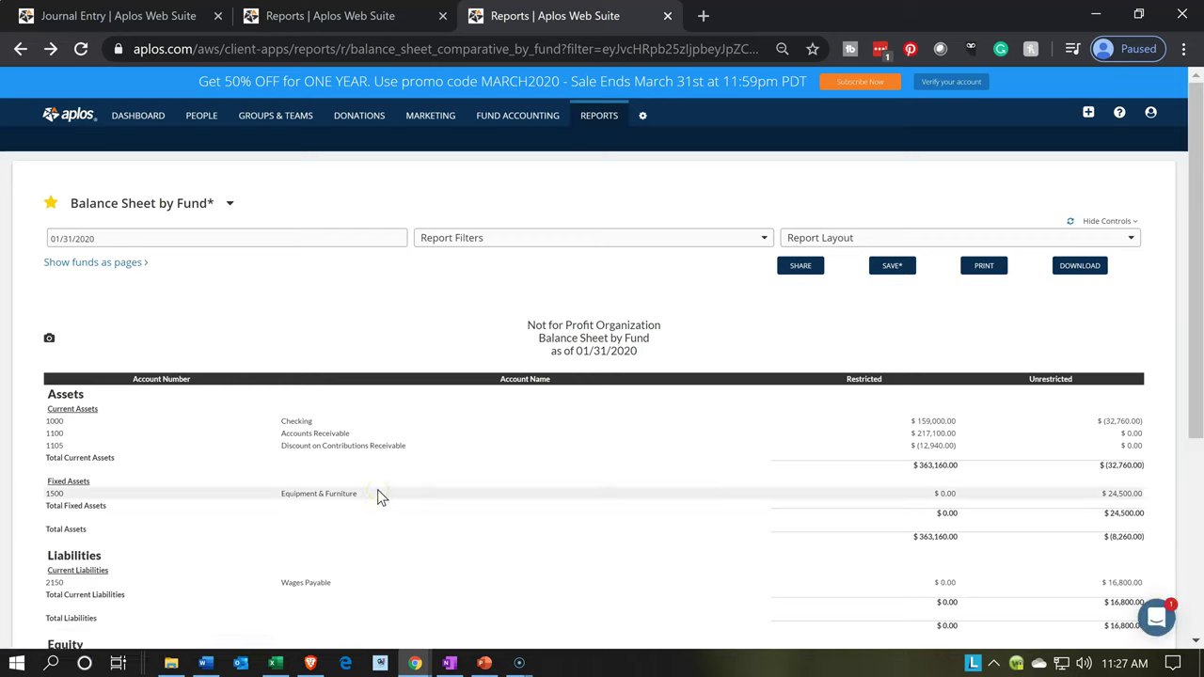
left_click(1132, 499)
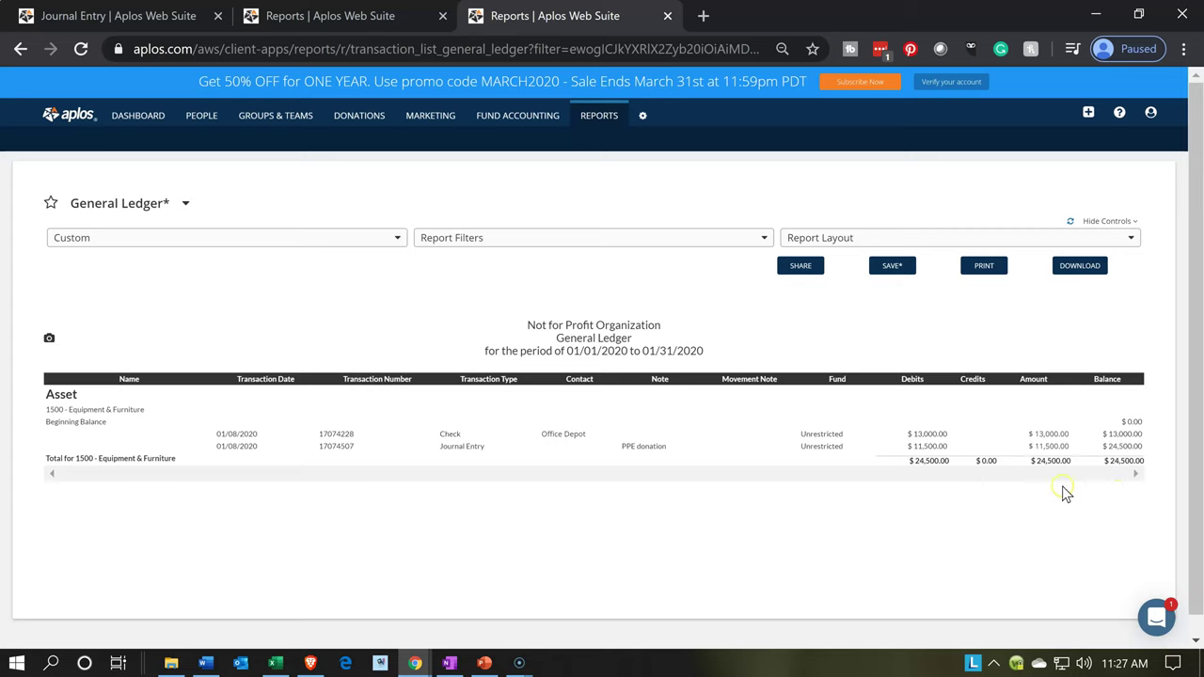
left_click(915, 451)
Step: Leave the journal entry page and run the Donations by Contact report from the favorite reports
left_click(165, 16)
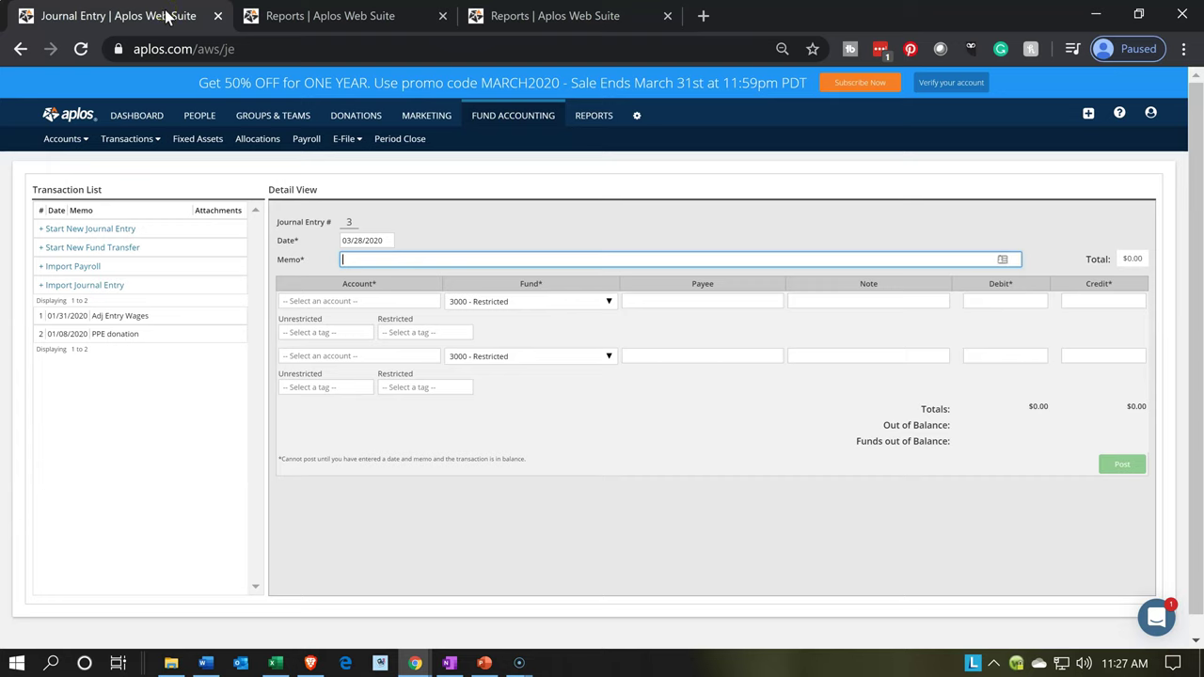
left_click(191, 17)
left_click(595, 118)
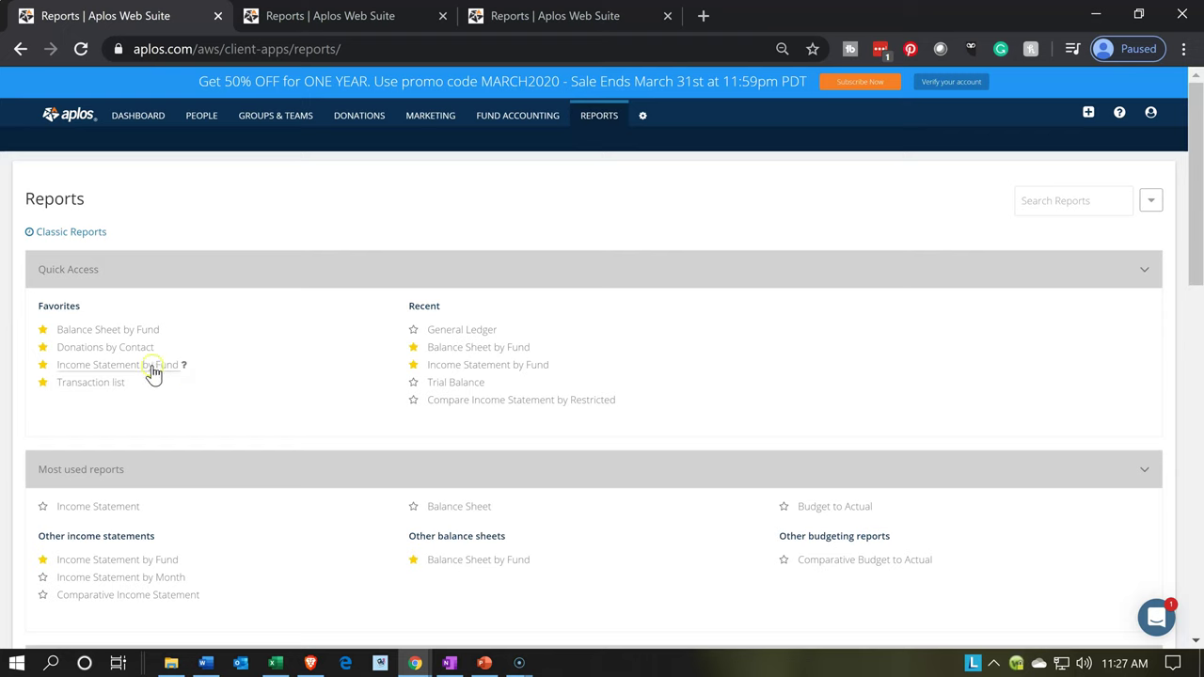
left_click(125, 353)
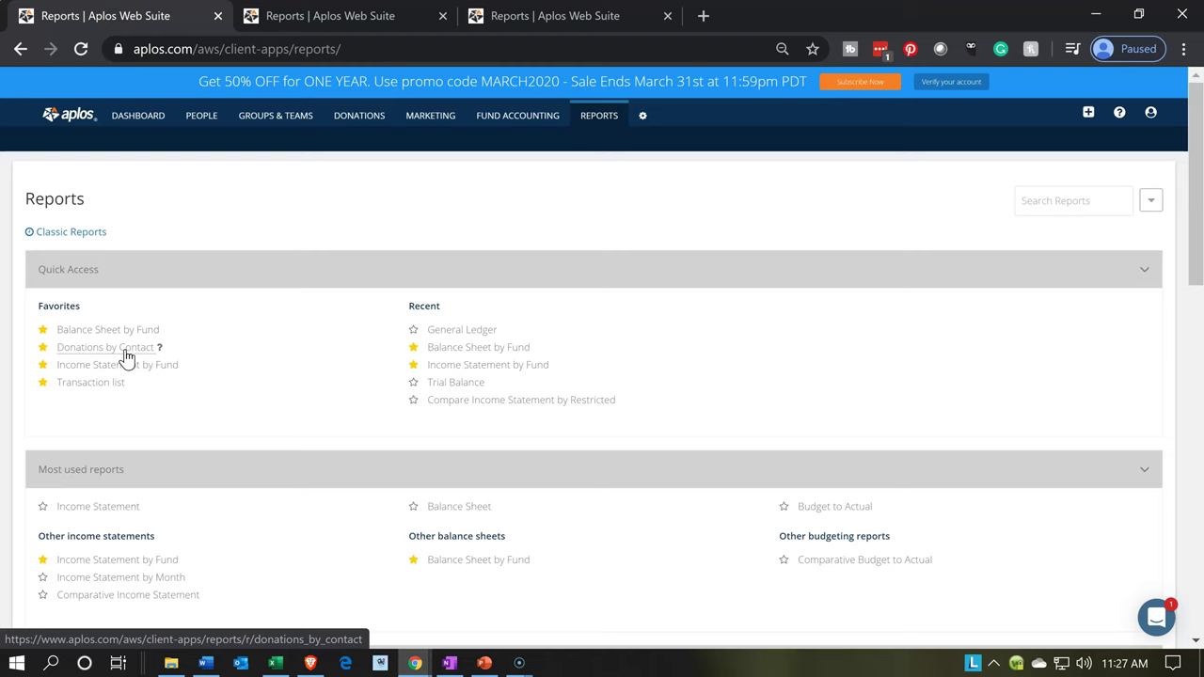
left_click(125, 353)
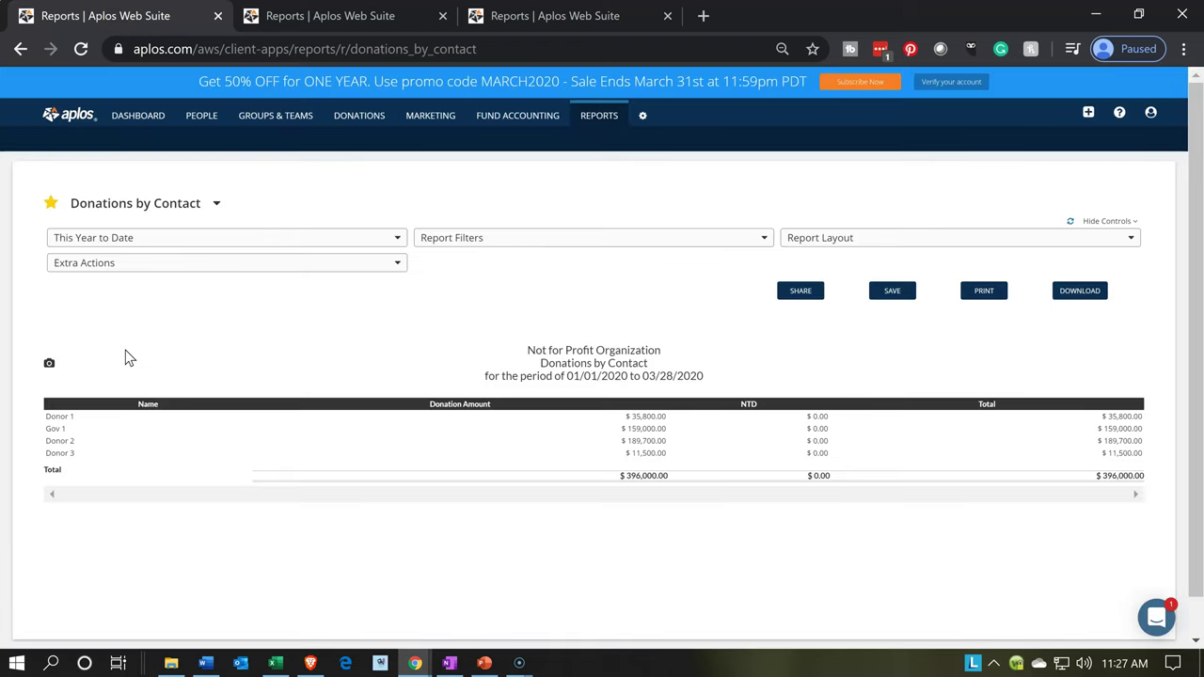
Step: Examine the listed contacts and Donor 3's donation amount in the Donations by Contact report
left_click(656, 465)
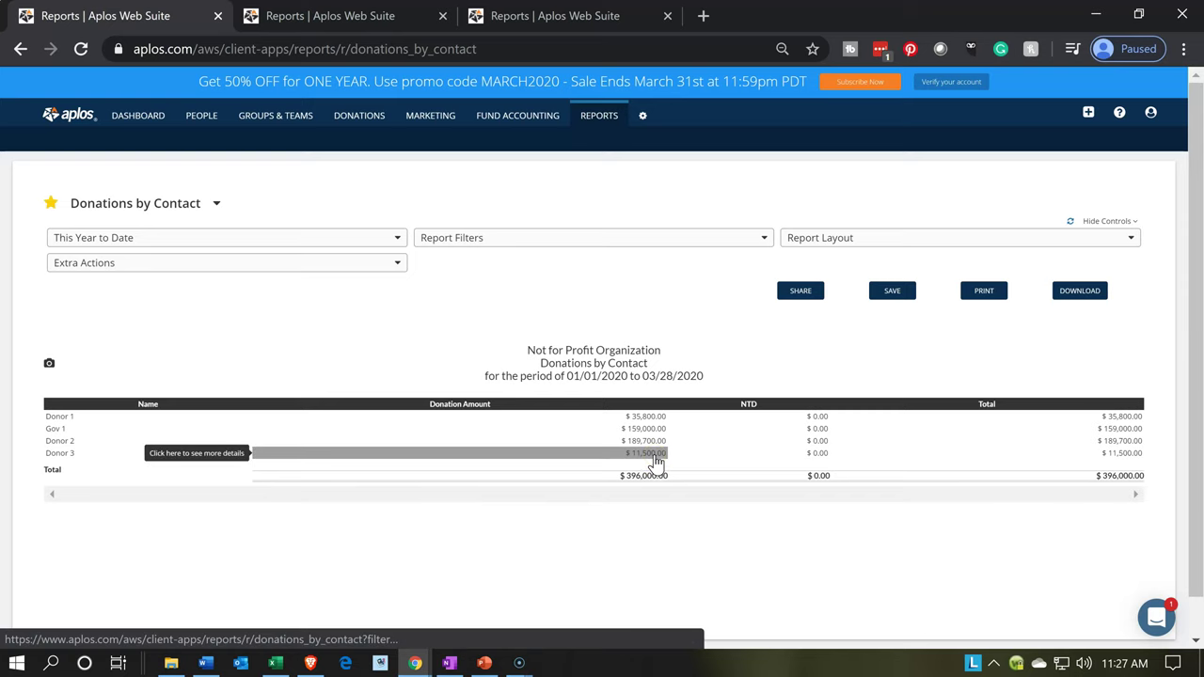
left_click(58, 431)
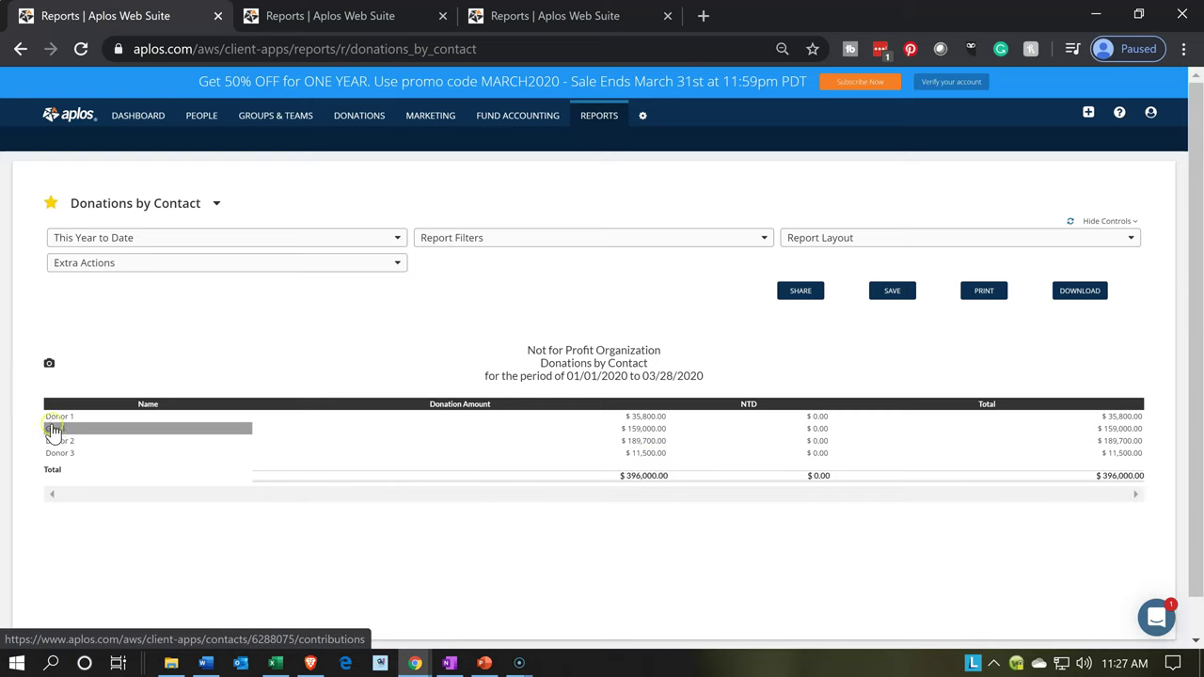
left_click(54, 457)
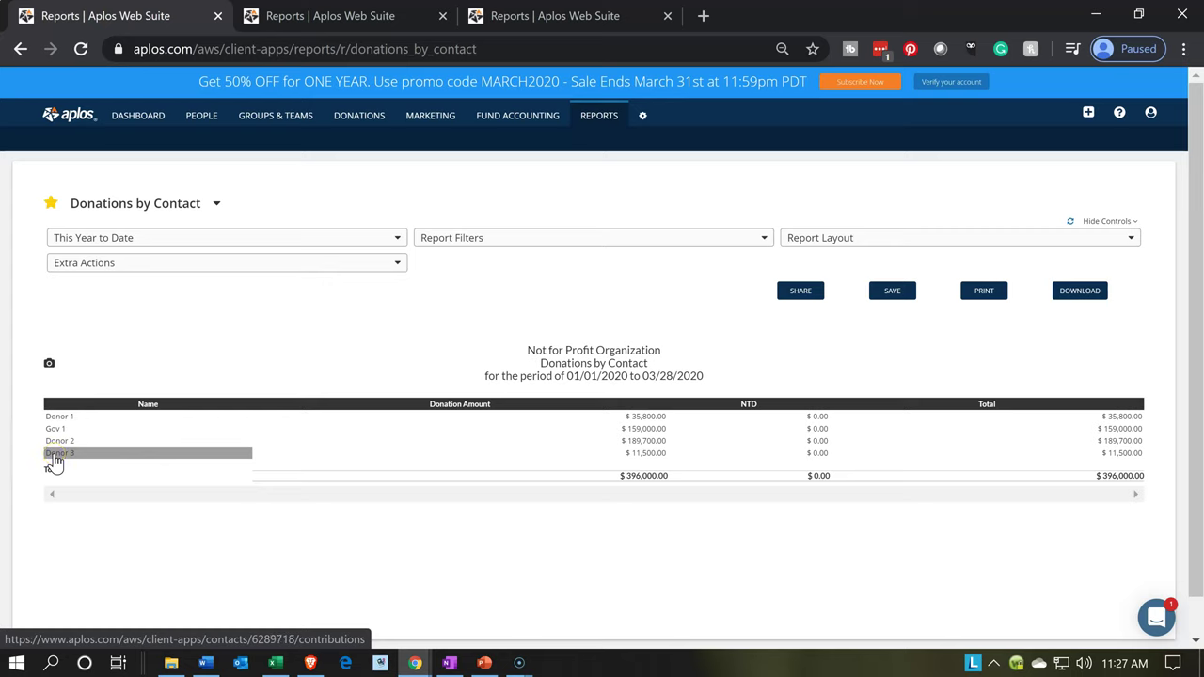
left_click(623, 461)
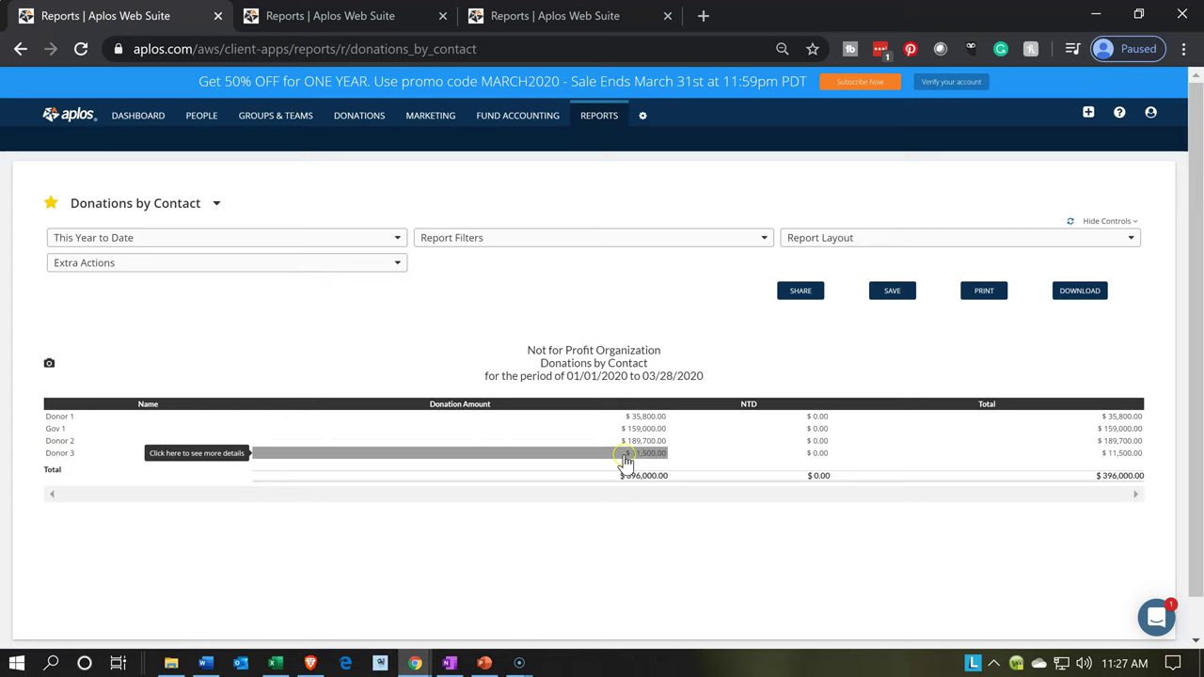